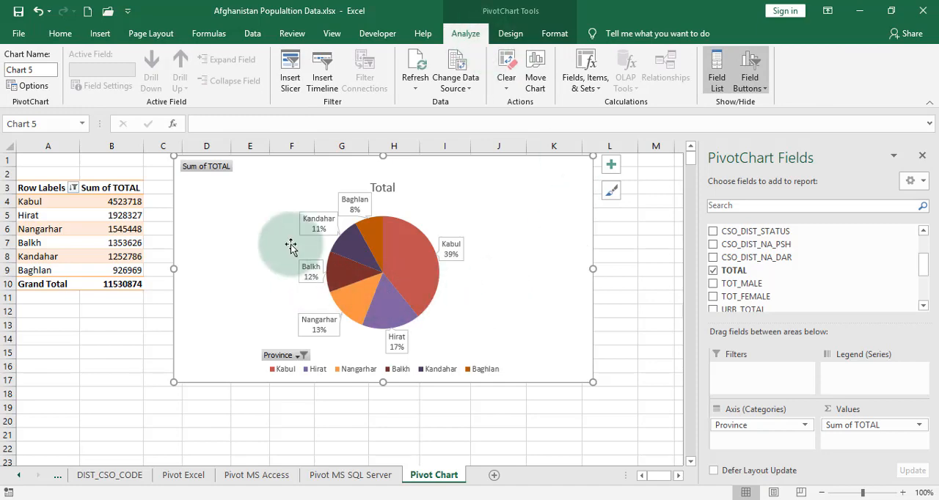
Exclude Baghlan from the pivot chart's Province filter
click(302, 357)
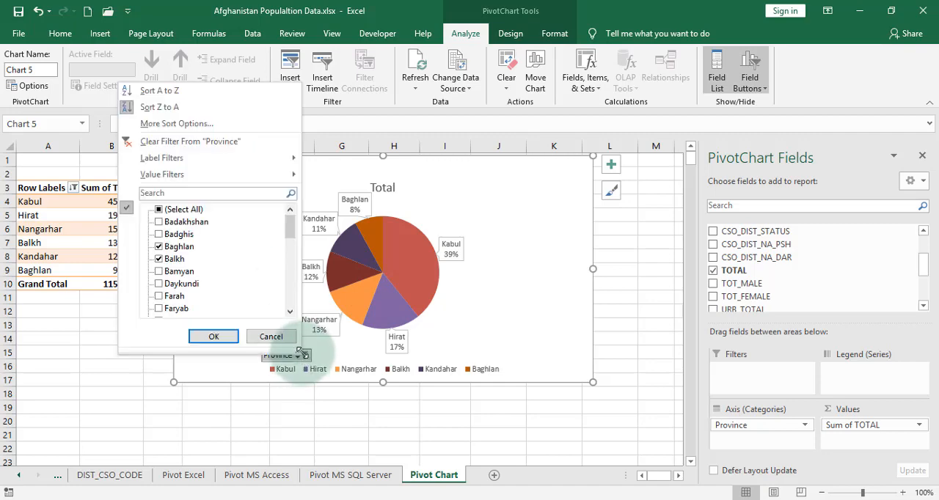
click(159, 247)
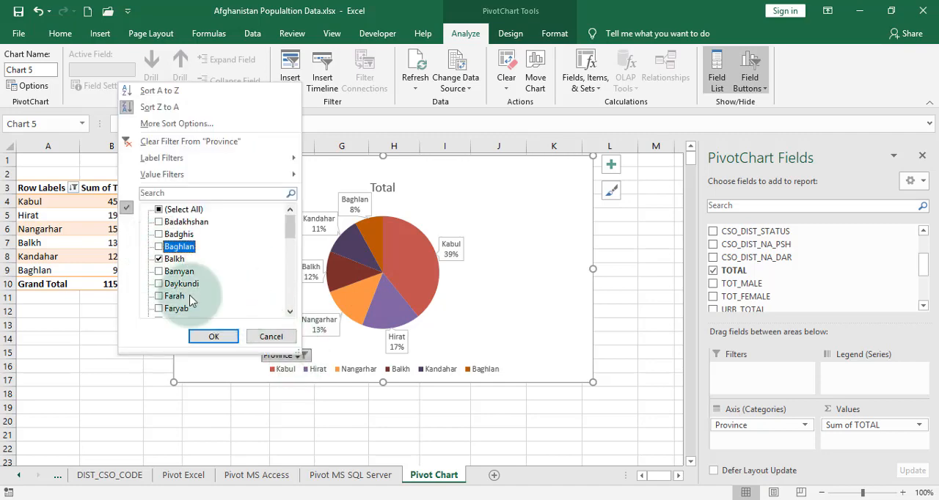
click(211, 336)
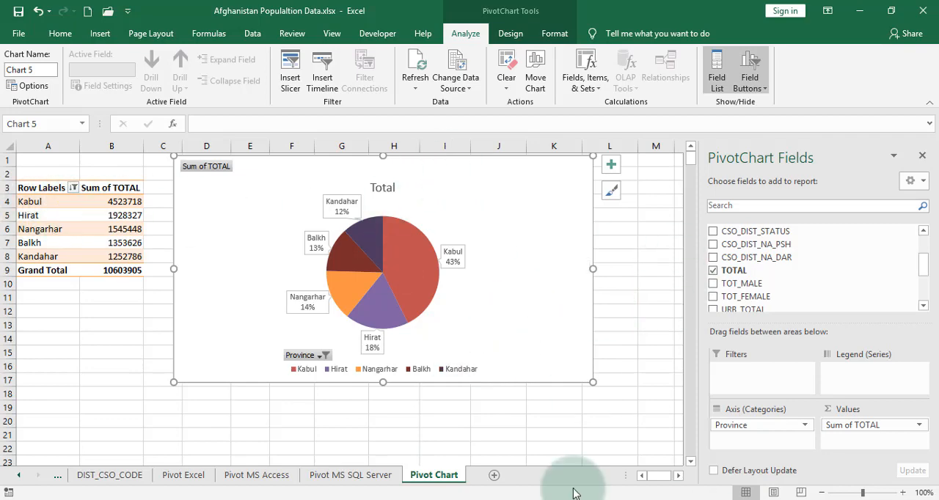
Hide all field buttons on the pivot chart and extend the chart's lower edge down to row 19
click(759, 79)
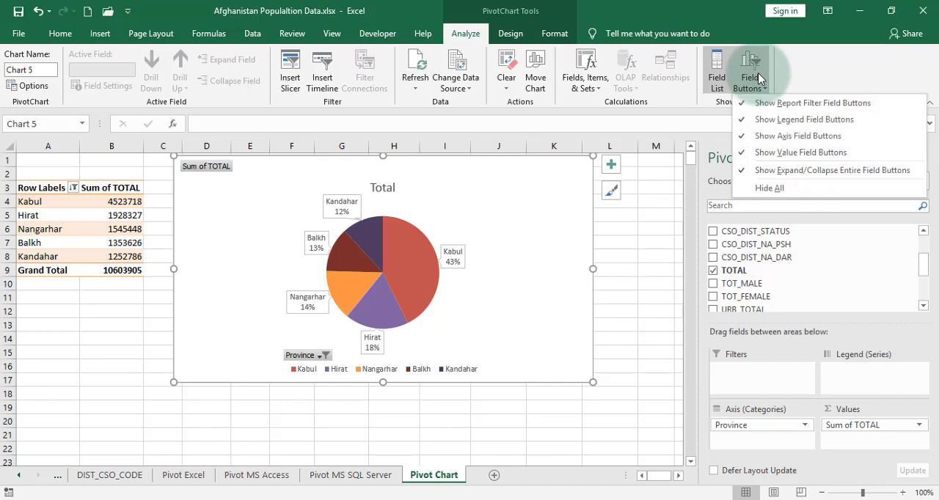
click(781, 189)
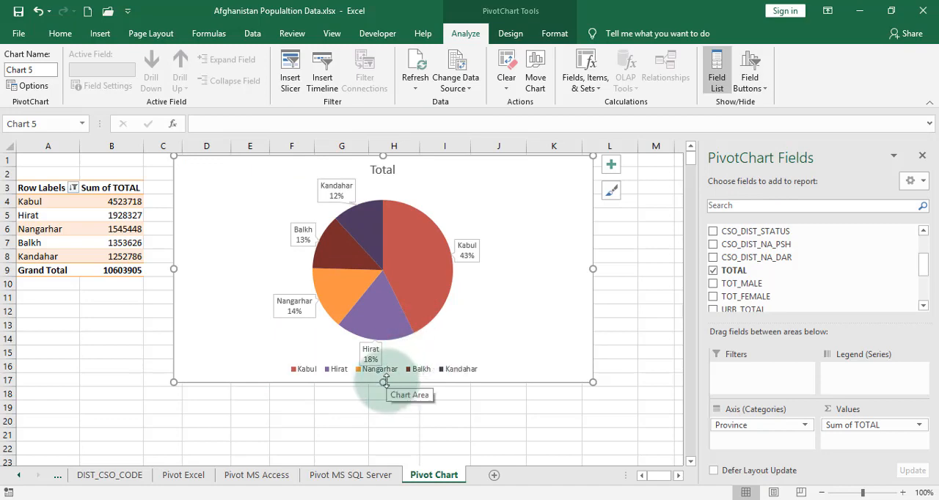
drag(383, 383, 384, 410)
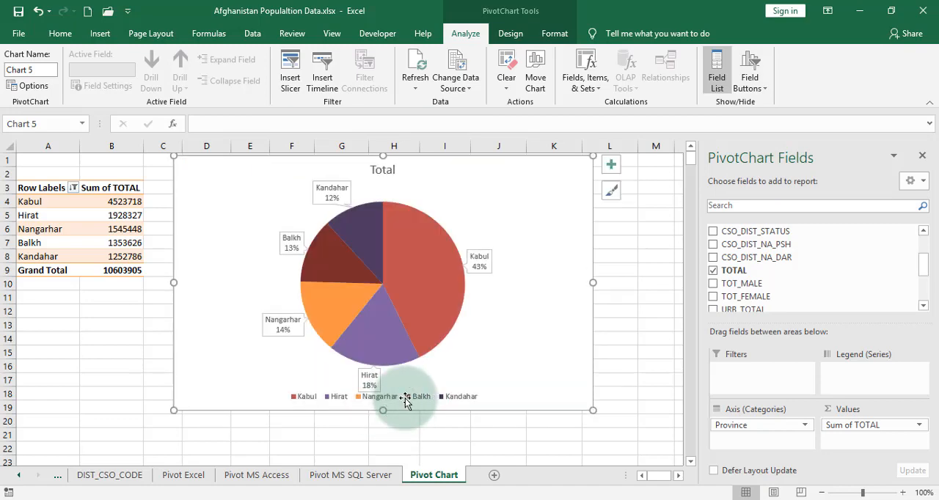
click(407, 350)
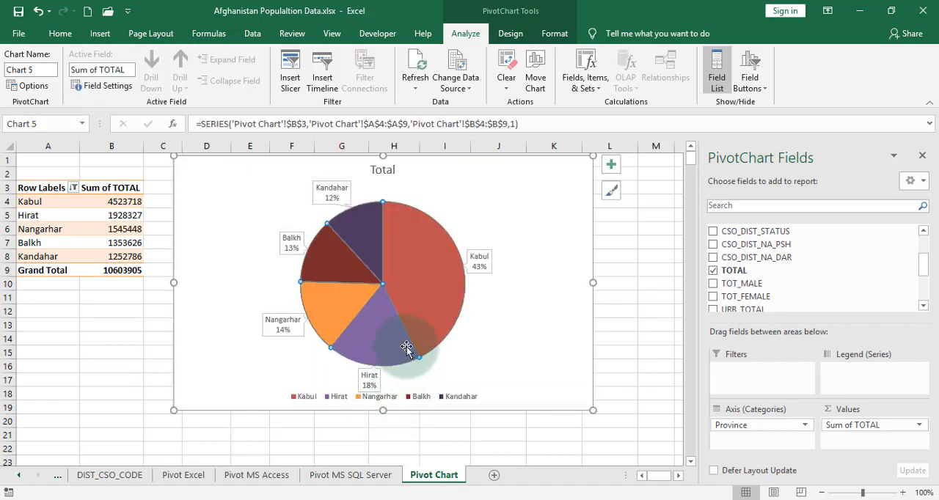
click(414, 199)
click(414, 210)
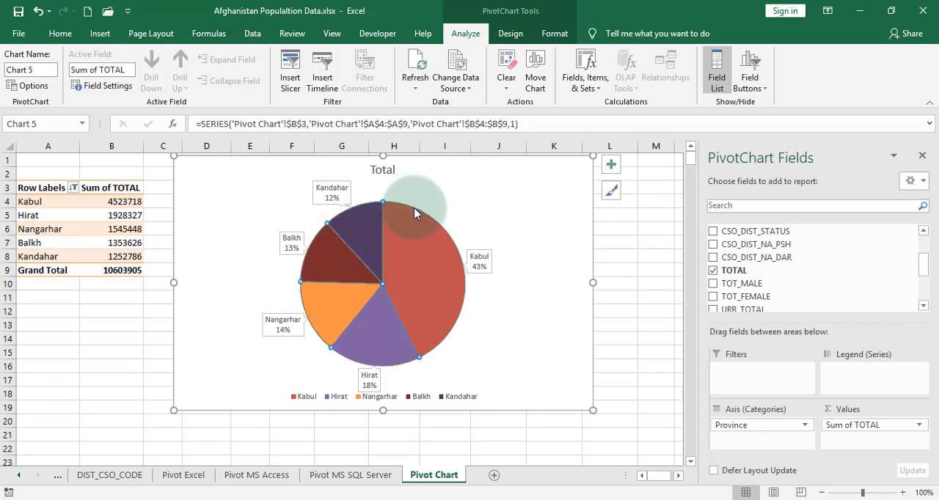
click(595, 393)
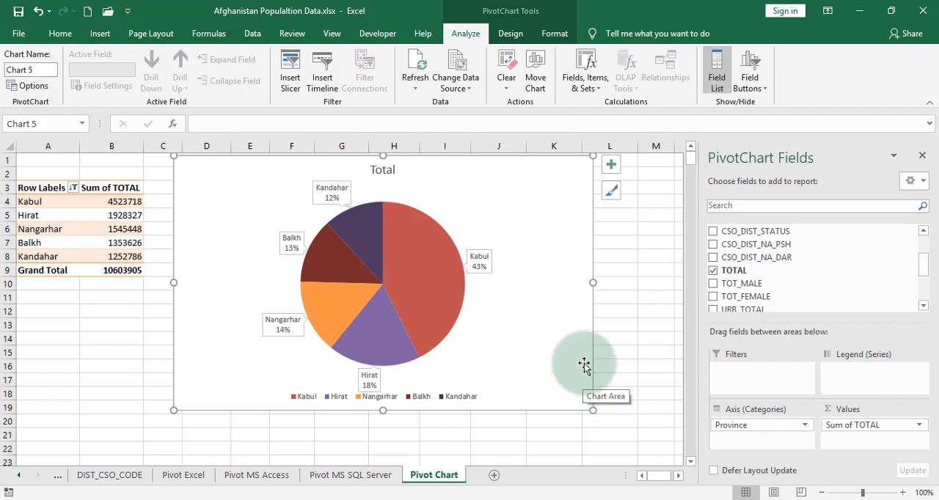
Try the District field as the pivot table's columns and remove it again
click(120, 203)
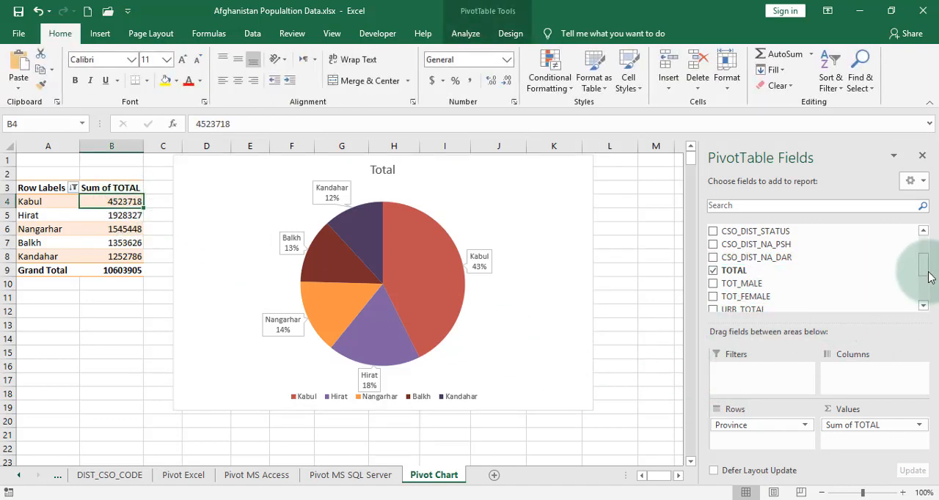
scroll(924, 290, down, 3)
drag(924, 286, 925, 240)
drag(741, 257, 870, 386)
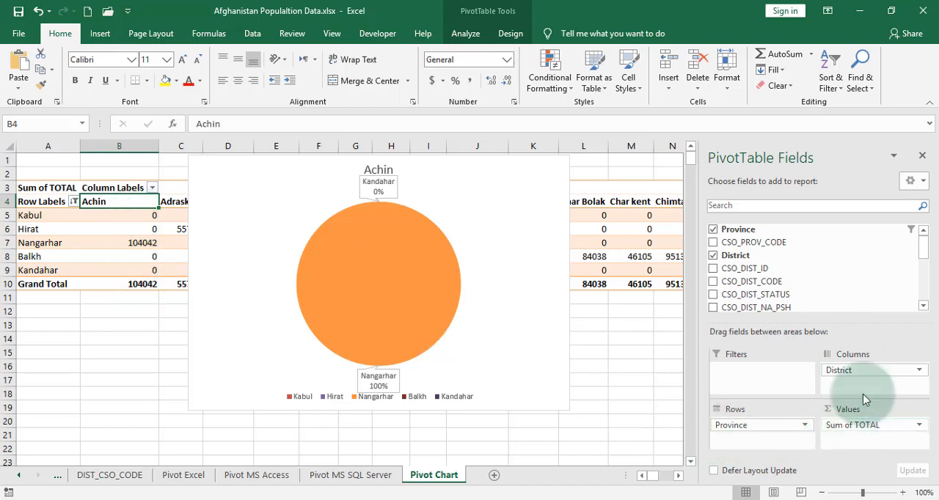
drag(869, 372, 769, 260)
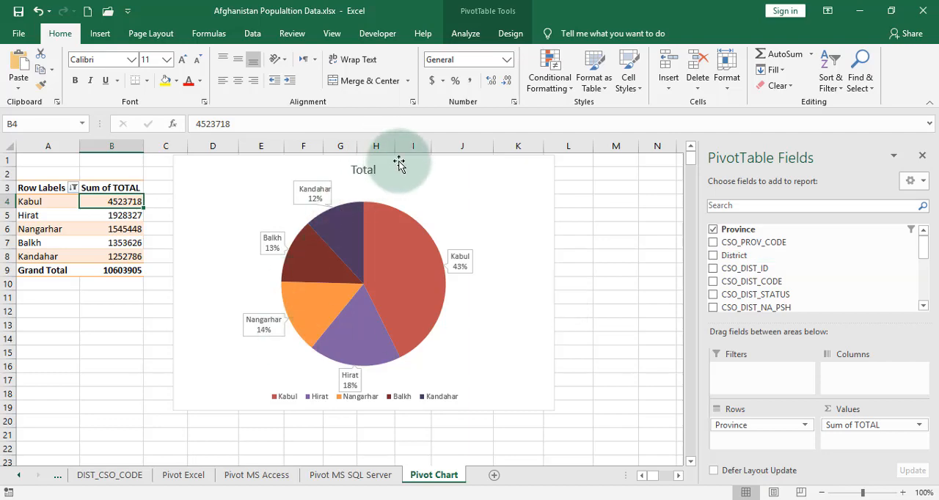
Move the pie chart slightly down so its upper edge sits at row 3
drag(398, 163, 405, 185)
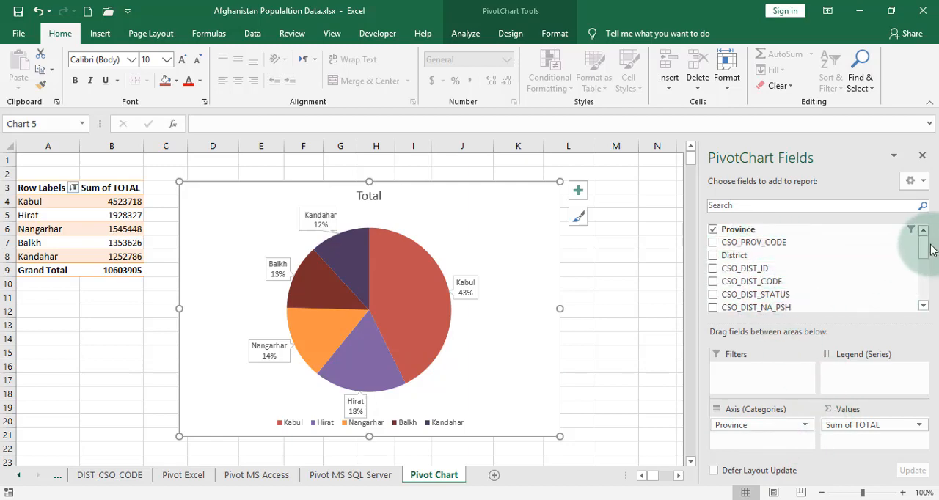
Try TOT_MALE as a second value field of the pivot chart and remove it again
drag(927, 252, 928, 264)
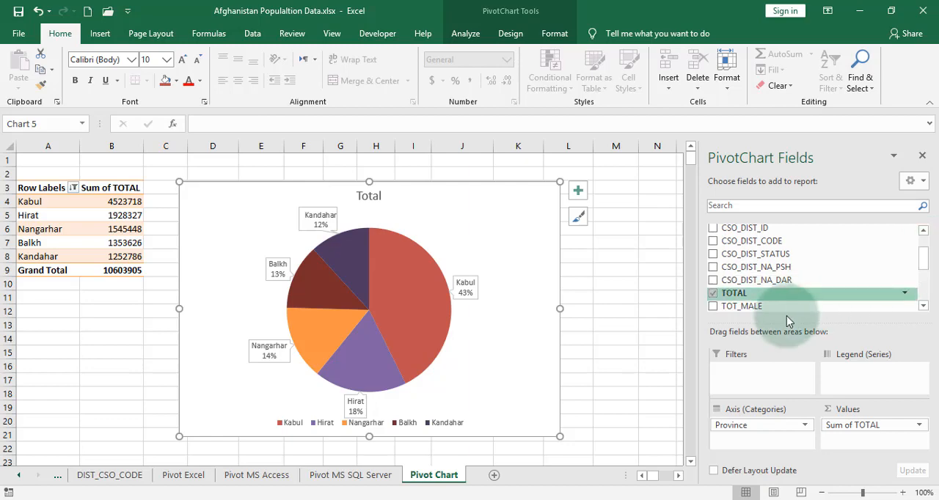
drag(749, 313, 868, 444)
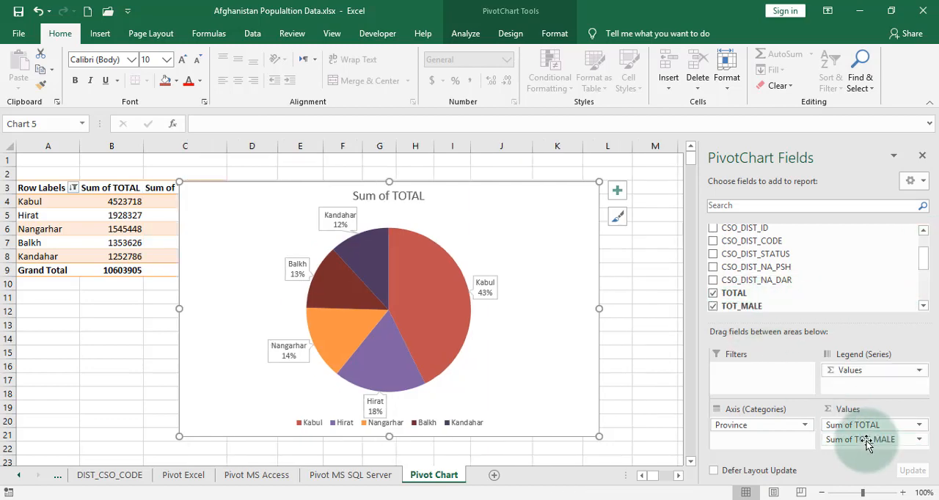
drag(868, 444, 807, 305)
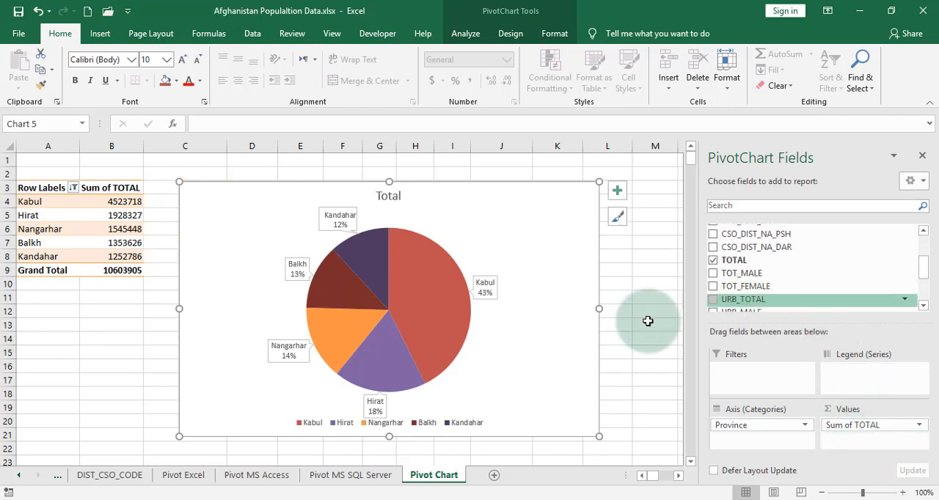
Examine the formatting commands available for the chart area, the pie series, its data labels and the legend
right_click(517, 187)
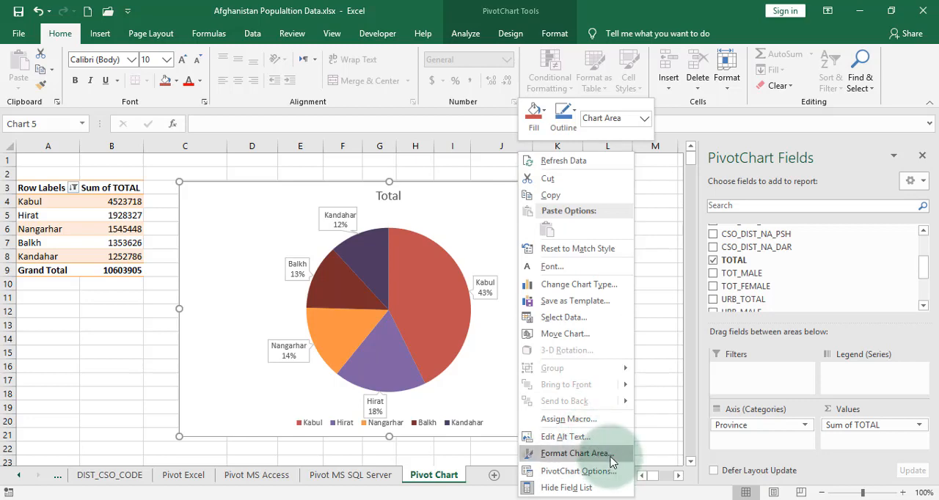
click(248, 210)
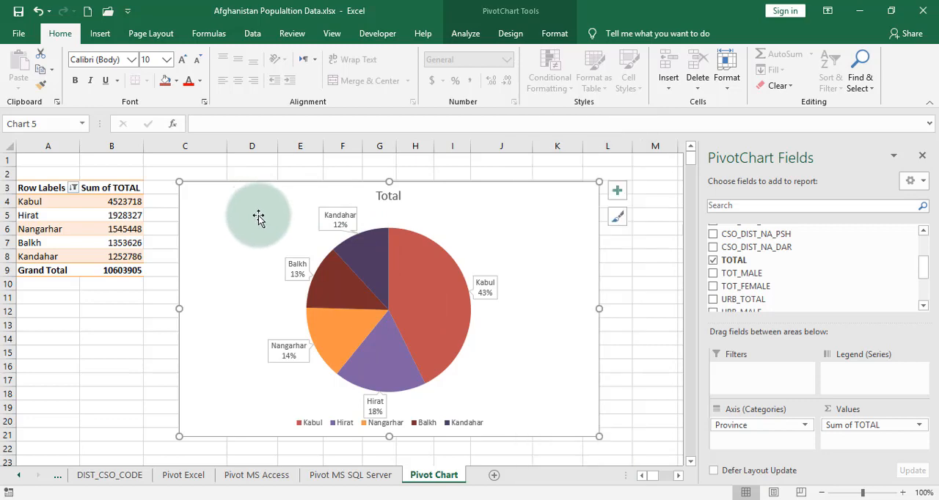
click(406, 279)
right_click(405, 279)
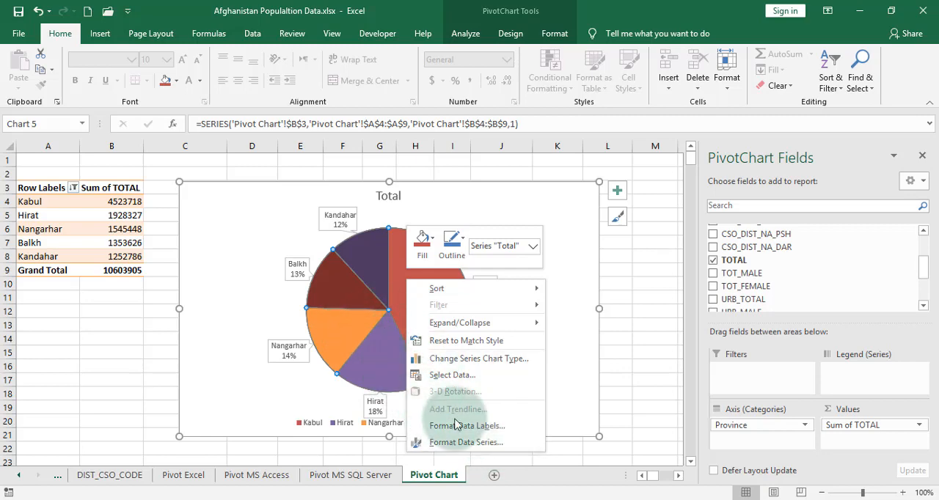
click(336, 216)
click(338, 215)
right_click(338, 215)
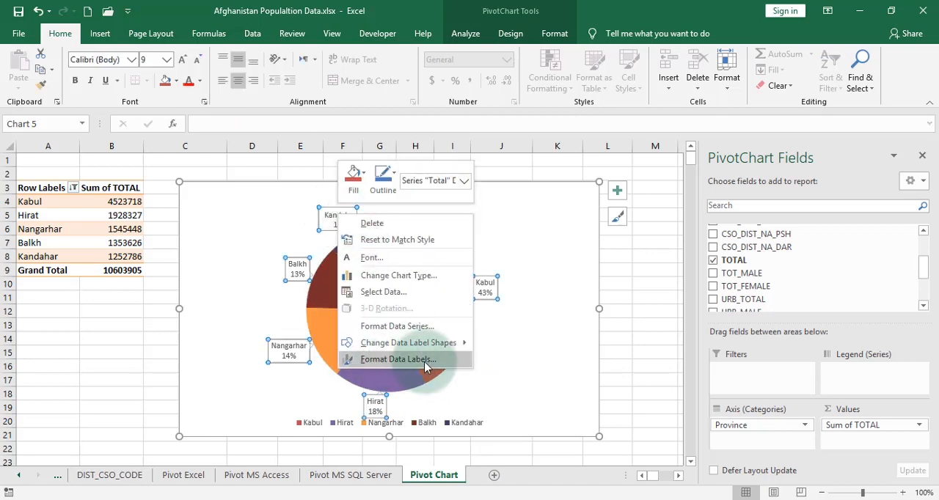
click(468, 426)
click(470, 425)
right_click(470, 430)
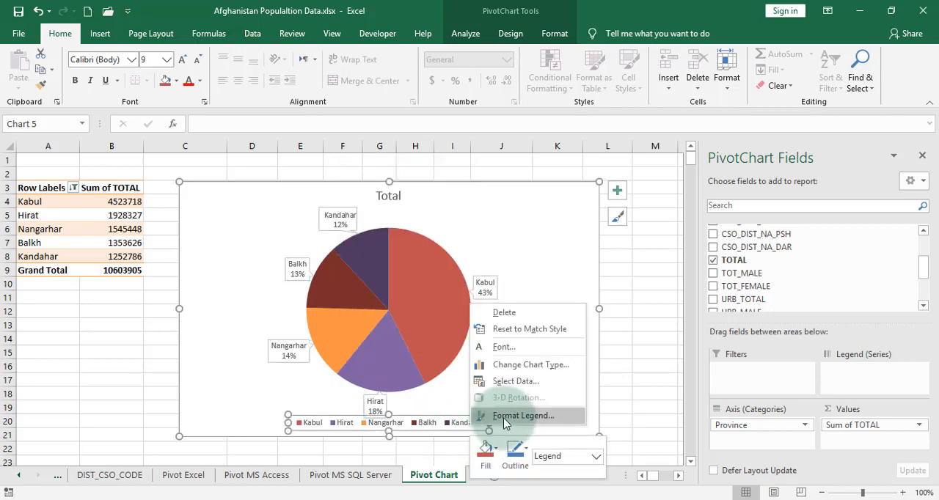
Select the chart's plot area and try to pull the pie slices slightly apart
click(595, 456)
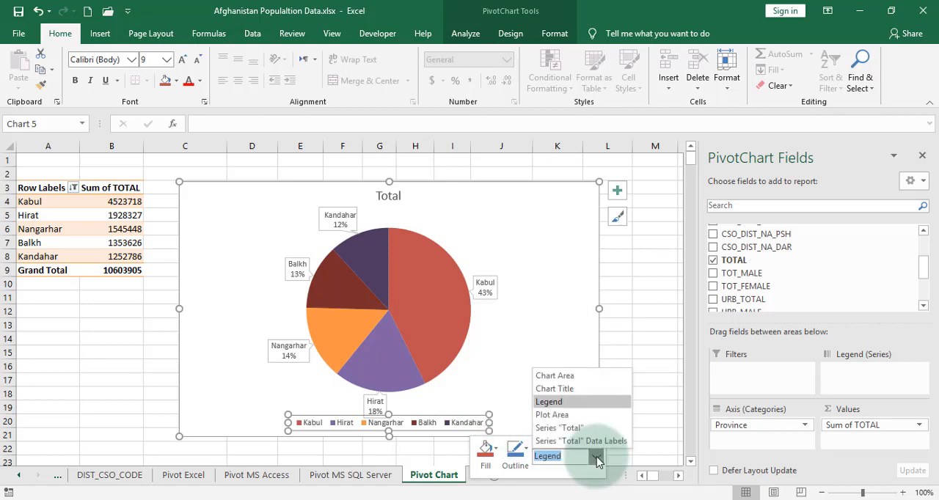
click(552, 416)
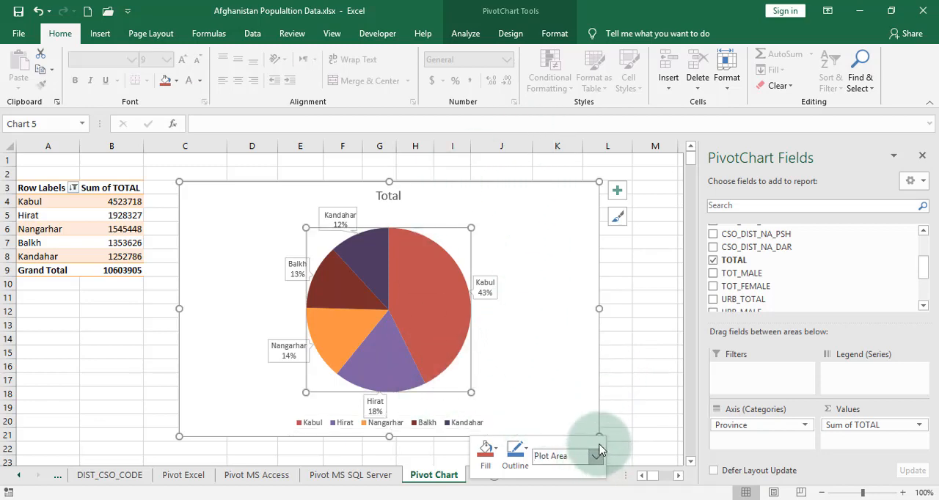
click(534, 300)
click(433, 296)
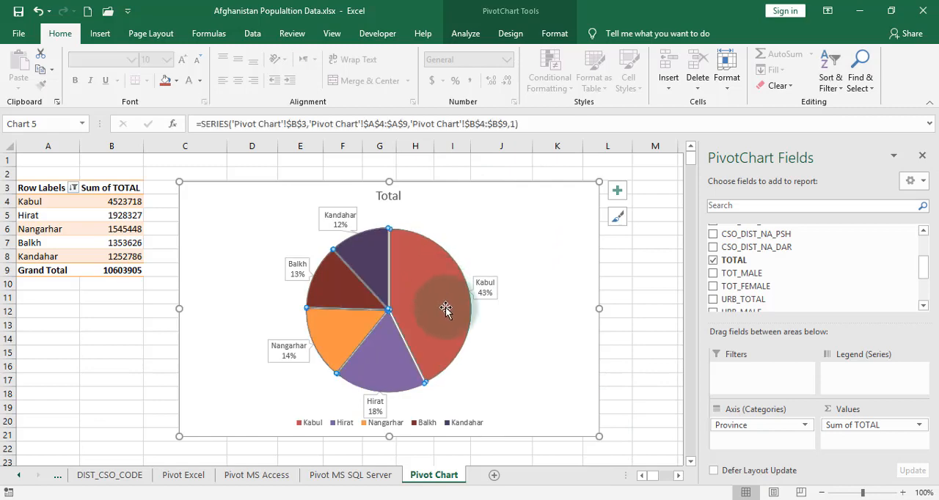
Select the chart's plot area and shrink it from its upper-left corner to make the pie smaller
click(423, 426)
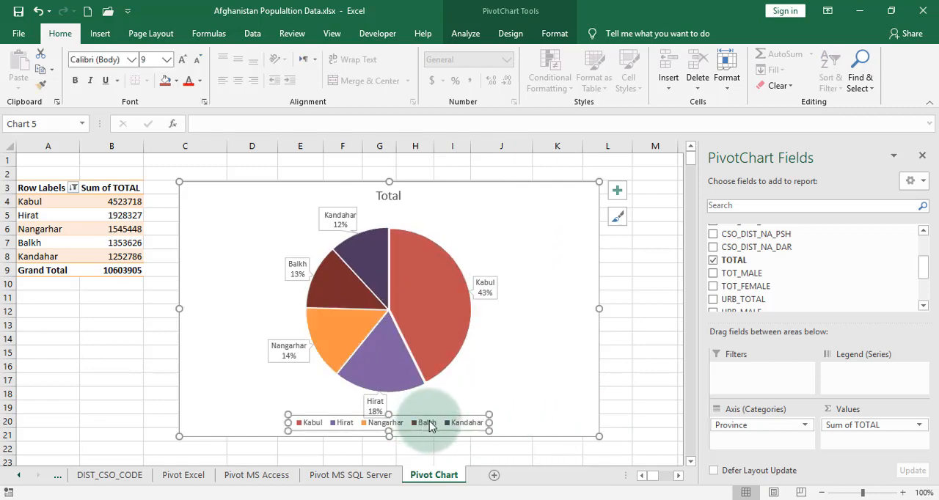
right_click(430, 426)
click(552, 455)
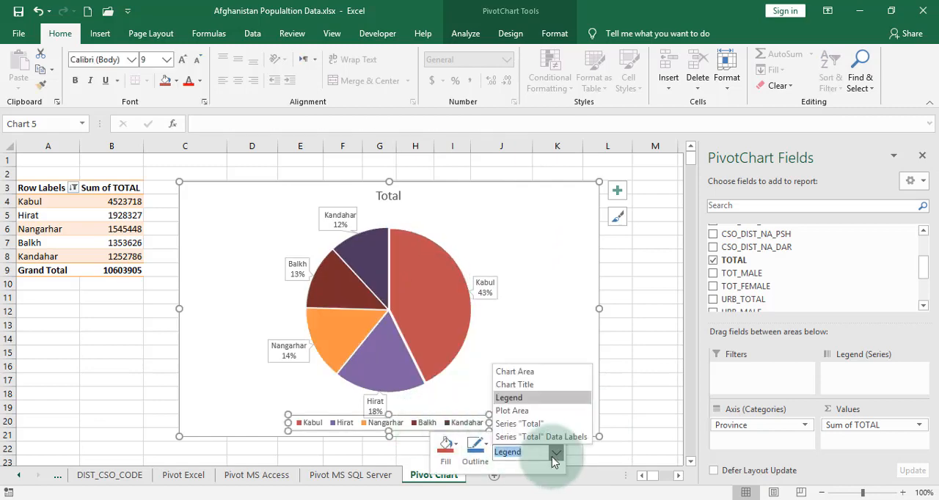
click(516, 411)
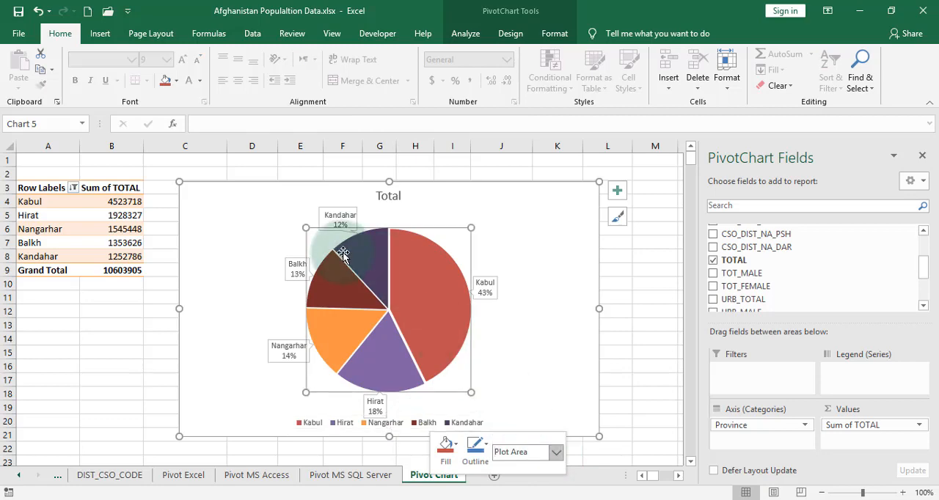
mouse_move(343, 254)
mouse_down()
mouse_move(299, 220)
mouse_move(347, 268)
mouse_up()
click(453, 367)
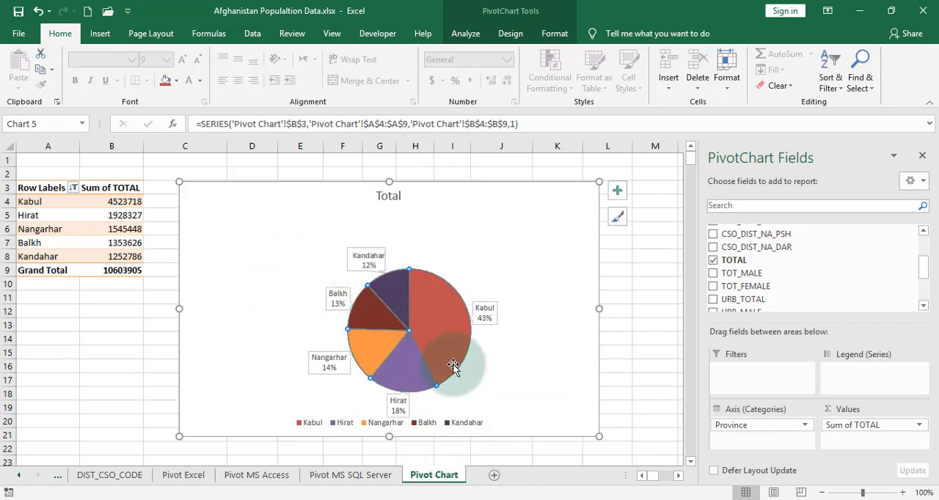
click(492, 263)
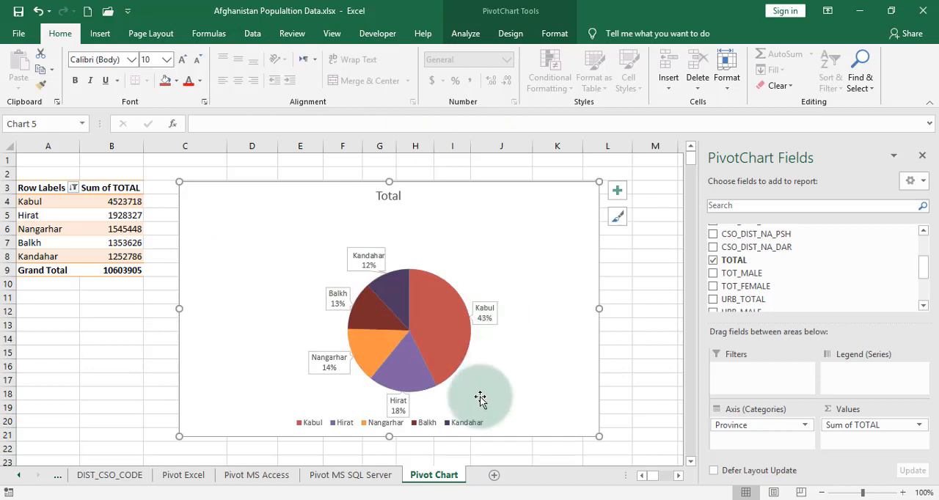
Separate the slices of the smaller pie slightly from each other
right_click(455, 430)
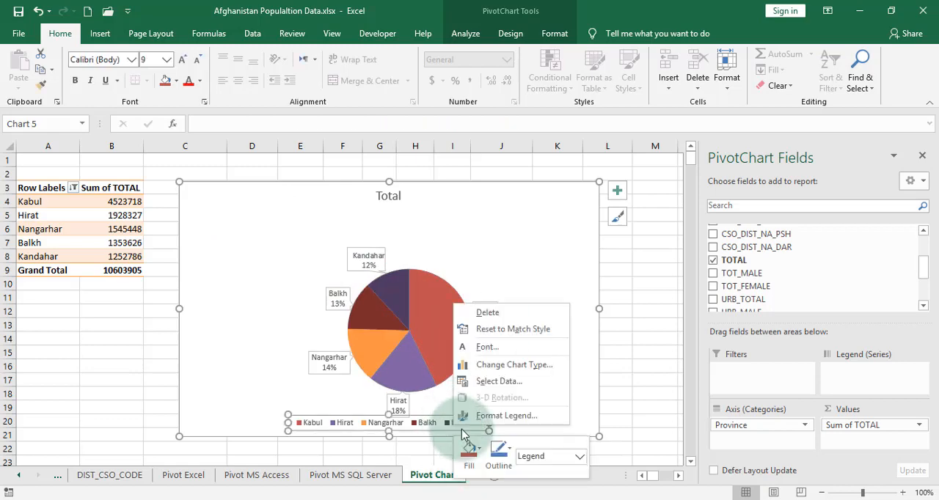
click(579, 459)
click(536, 415)
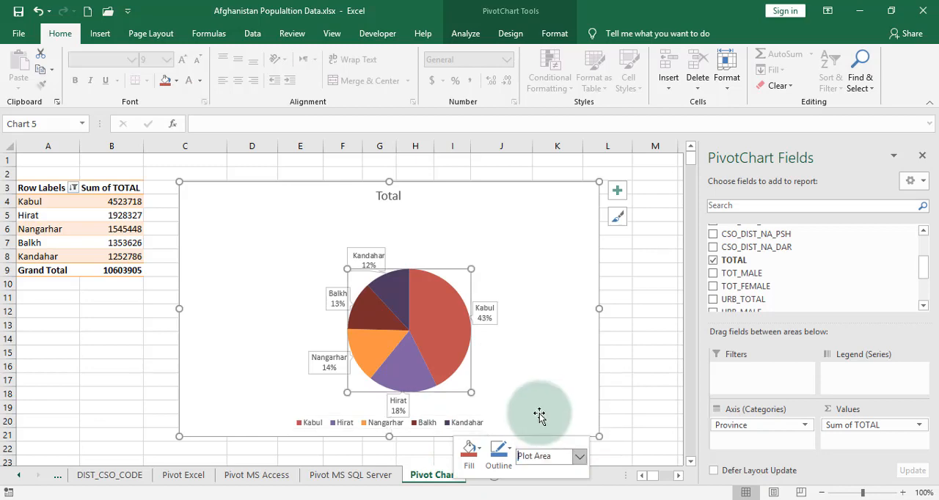
click(419, 275)
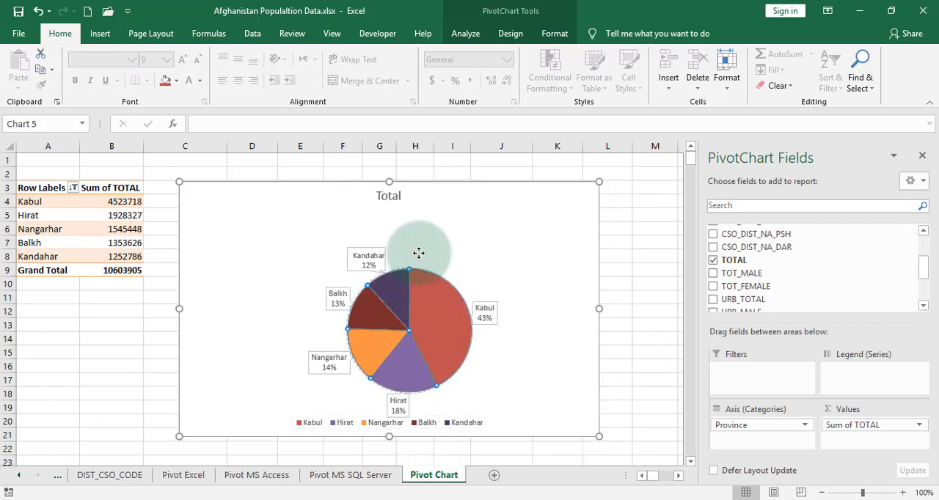
drag(425, 252, 425, 271)
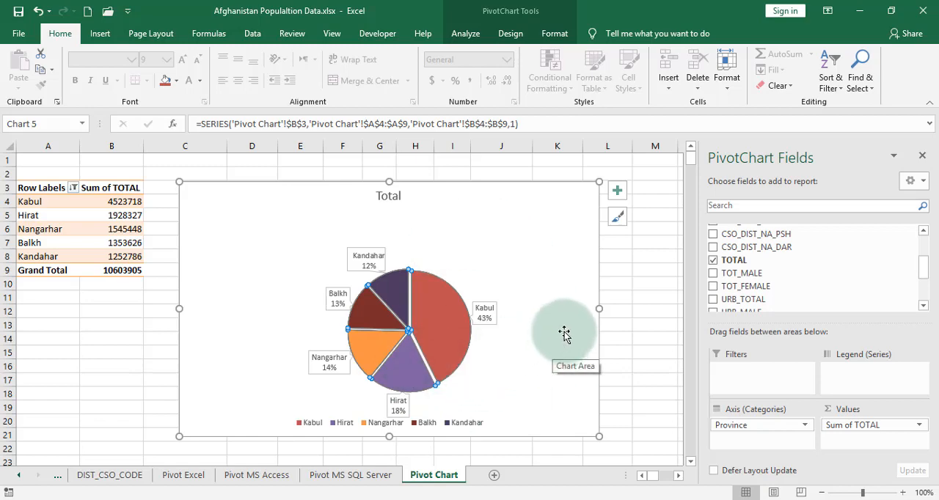
Examine the size and properties settings of the chart area, including how it moves and sizes with cells
click(532, 190)
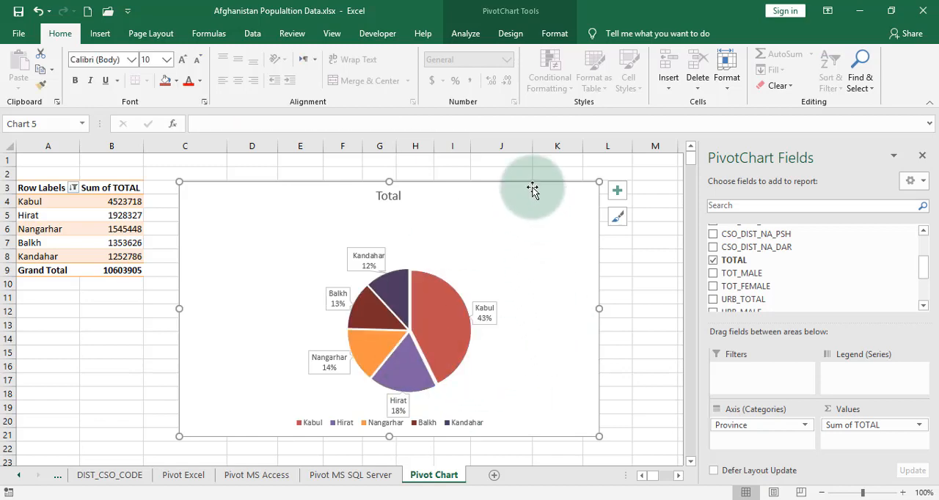
right_click(532, 189)
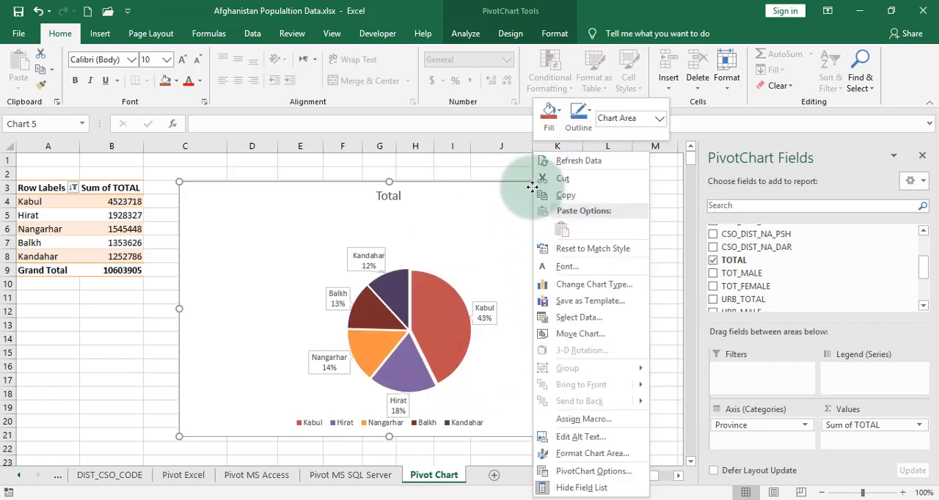
click(628, 458)
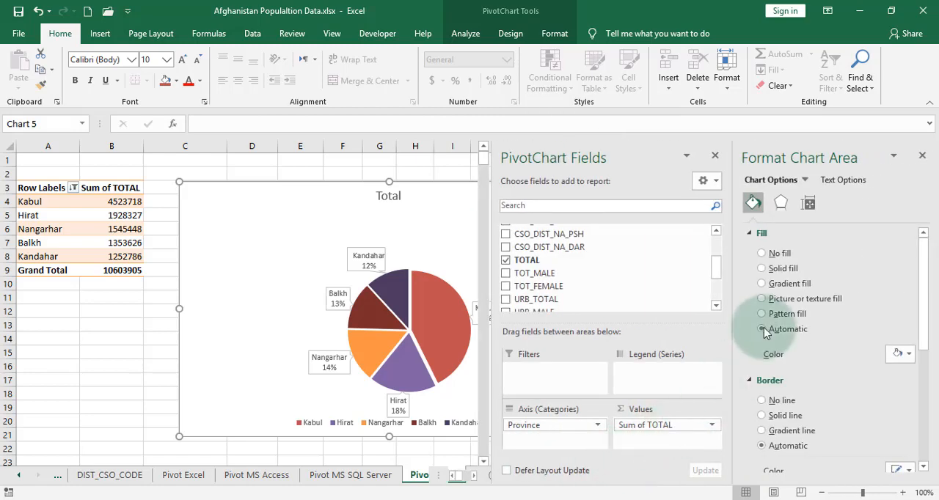
click(808, 203)
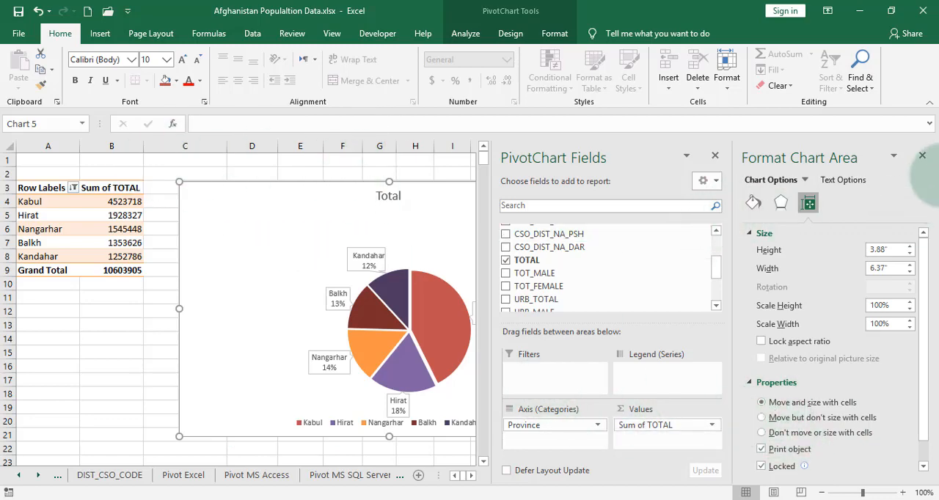
click(922, 156)
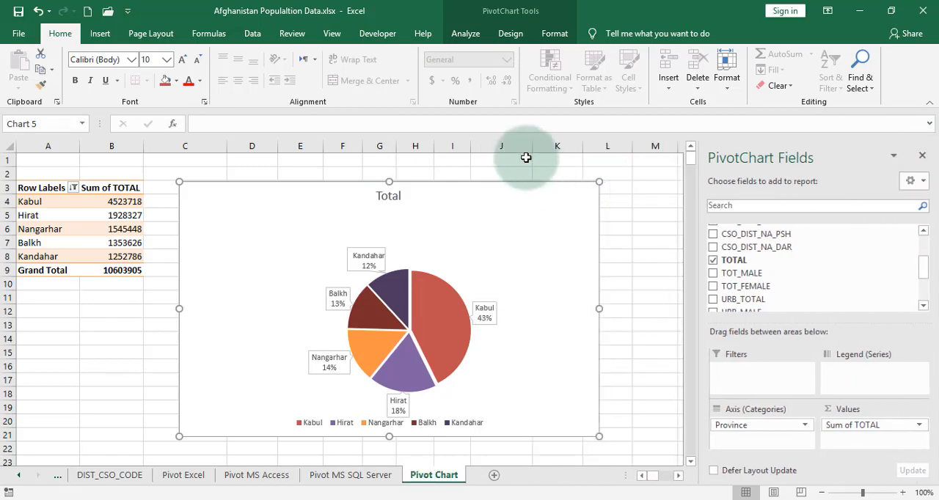
Try narrowing columns C to L beneath the chart to test how it resizes with cells, undoing each change
click(526, 157)
drag(212, 141, 450, 166)
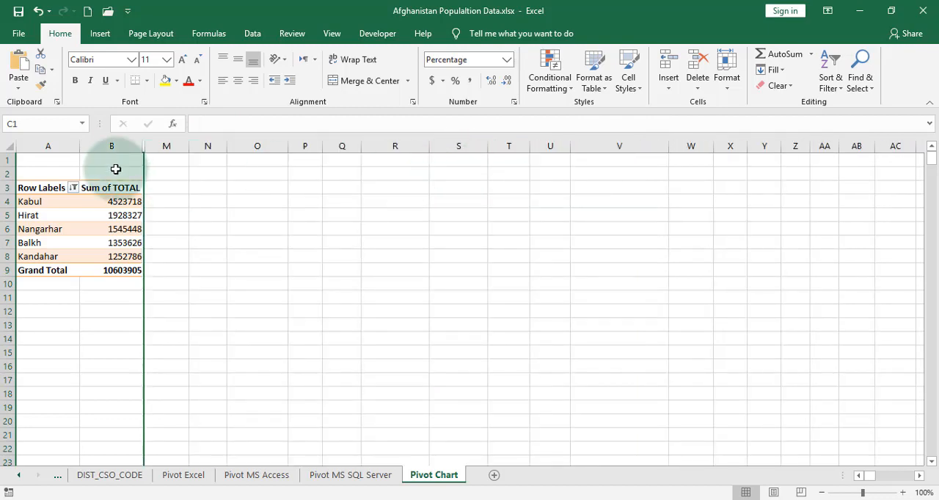
key(ctrl+z)
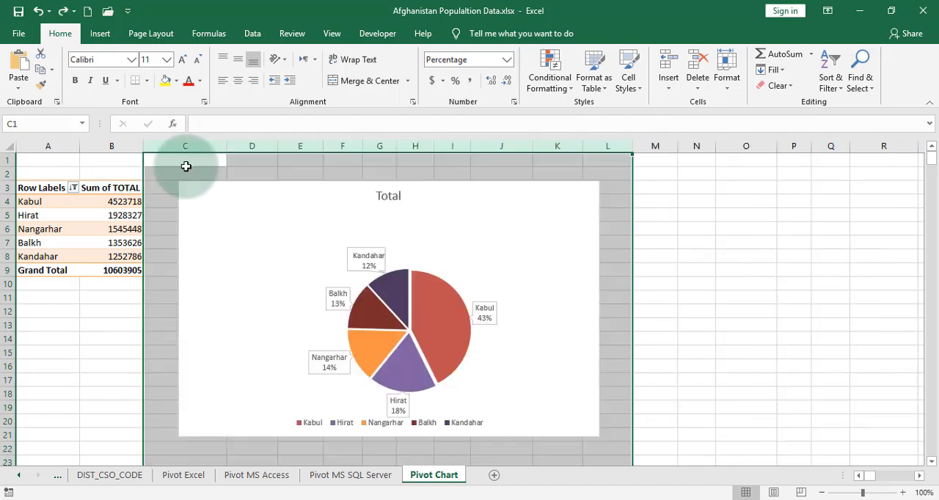
drag(275, 150, 258, 147)
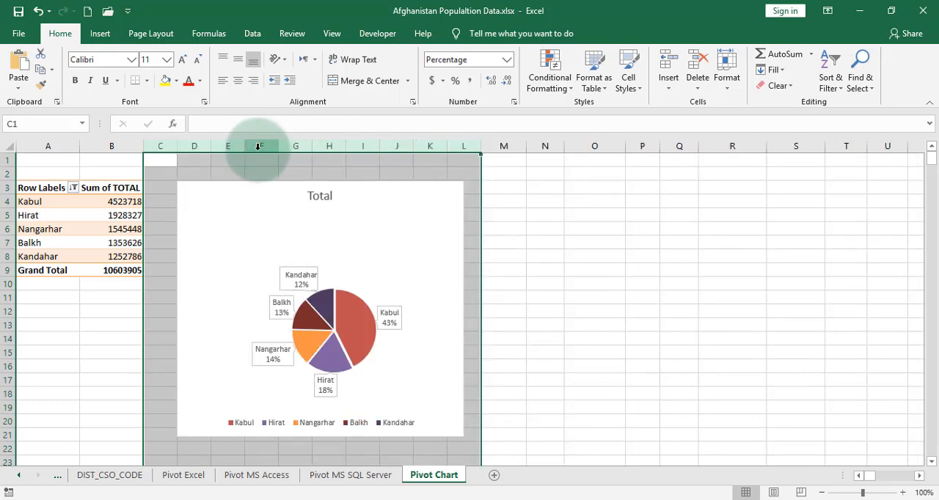
key(ctrl+z)
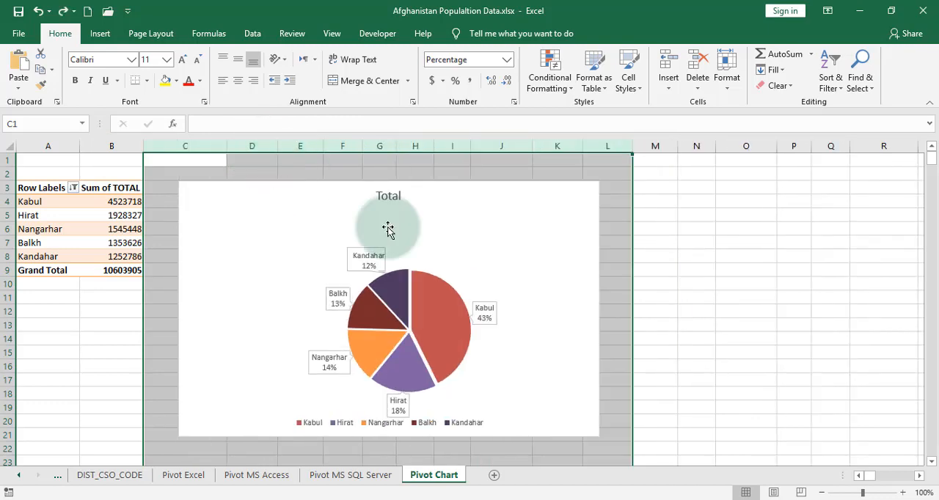
click(521, 205)
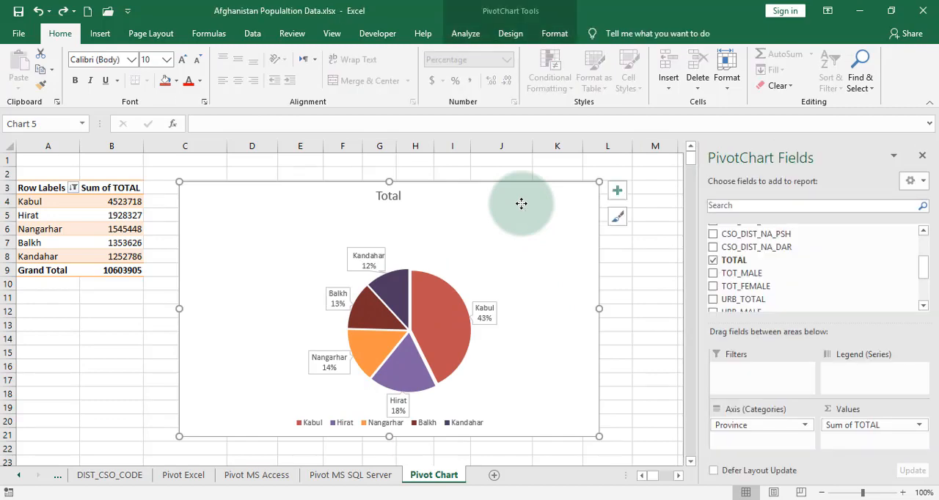
right_click(521, 204)
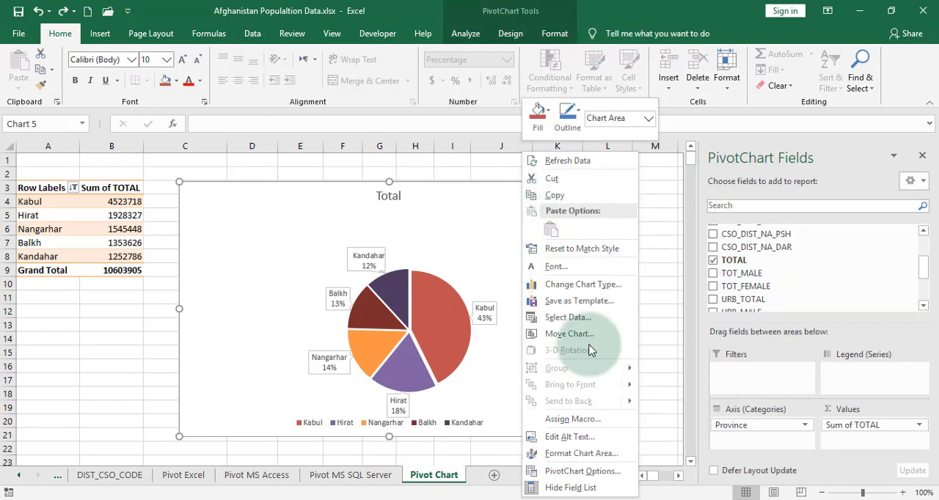
click(591, 473)
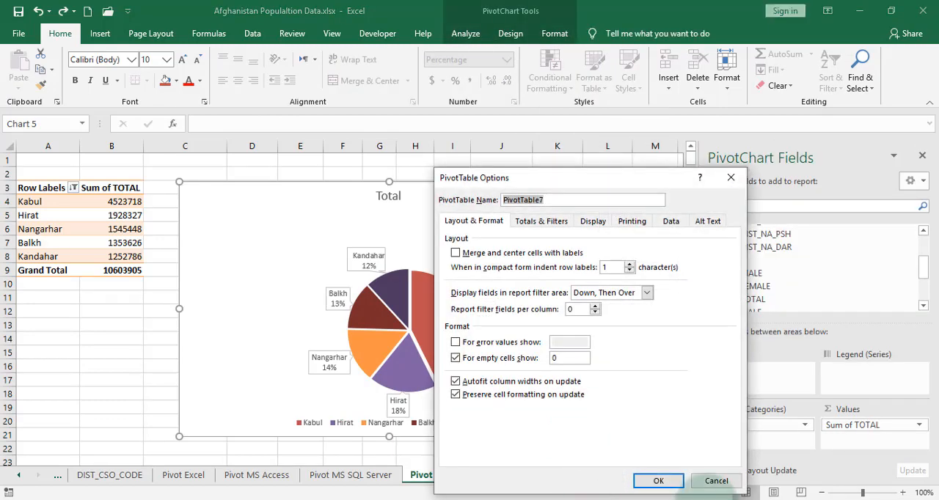
click(716, 481)
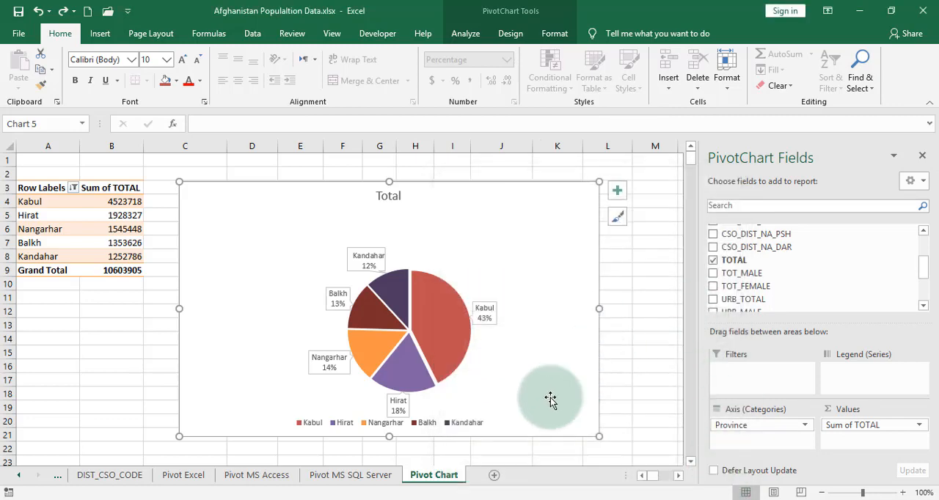
Set the chart area's positioning property to "Move but don't size with cells"
right_click(595, 314)
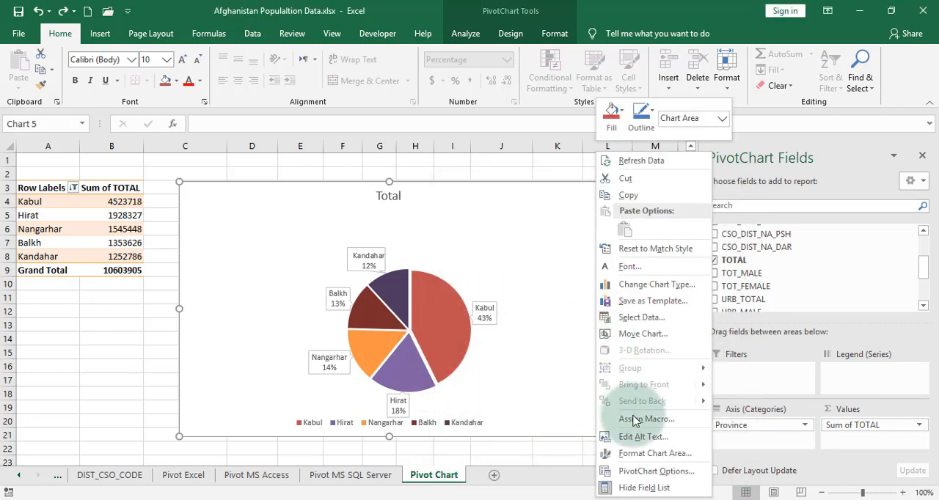
click(661, 454)
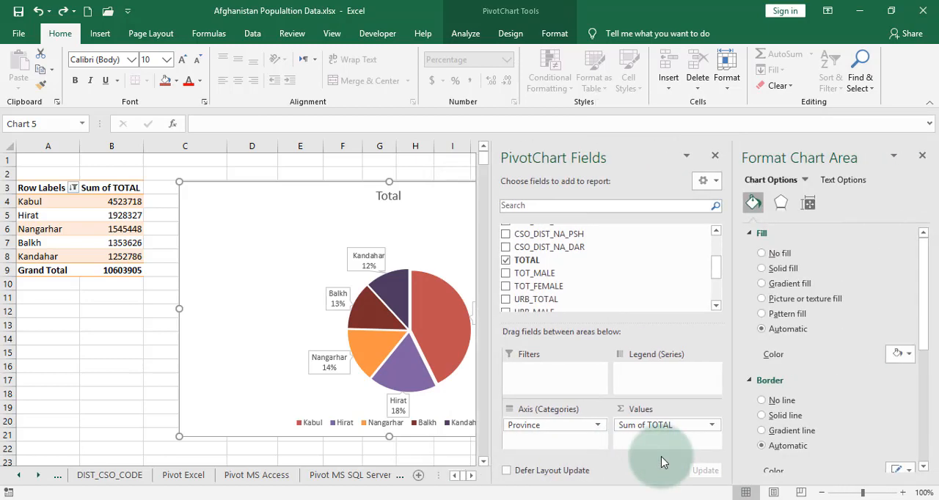
click(808, 202)
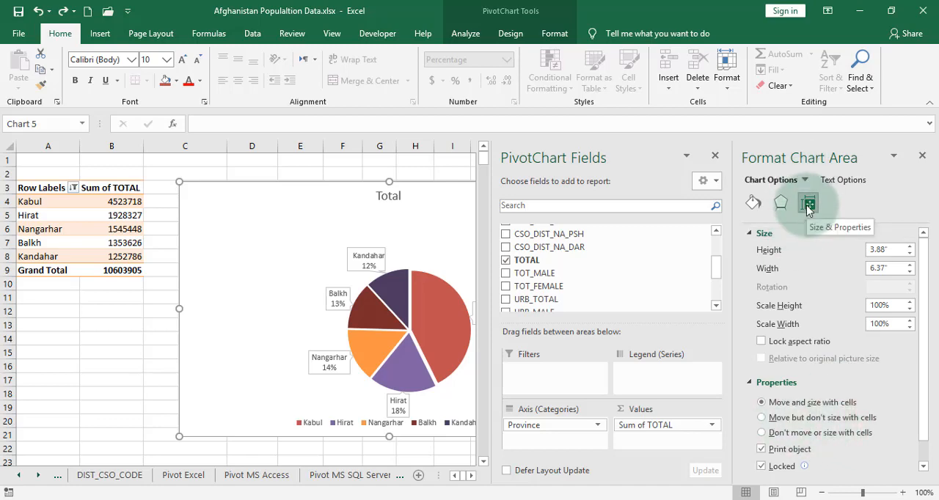
click(784, 421)
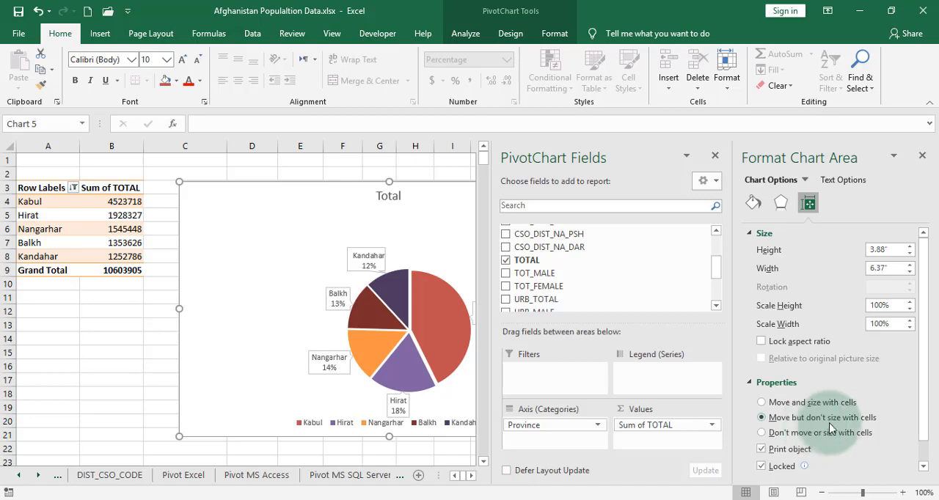
click(922, 158)
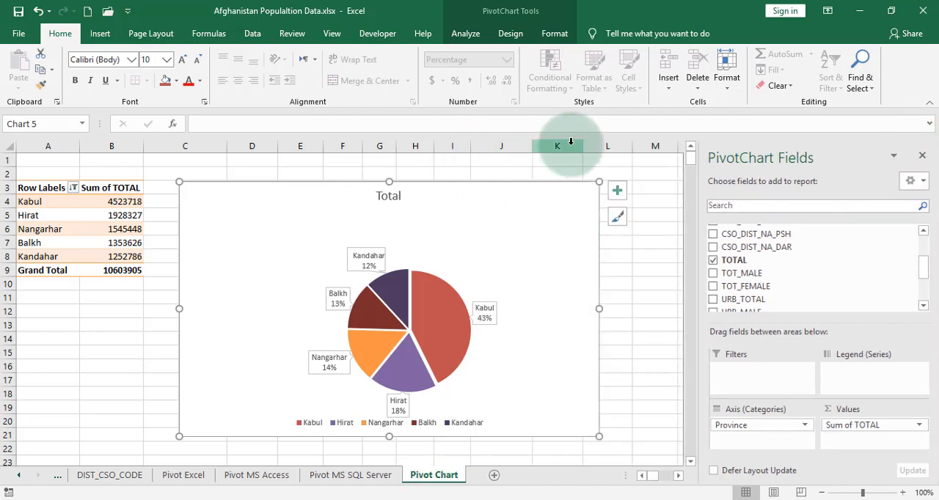
Narrow columns C to K beneath the chart to test the new property, and undo the column change
drag(571, 142, 175, 151)
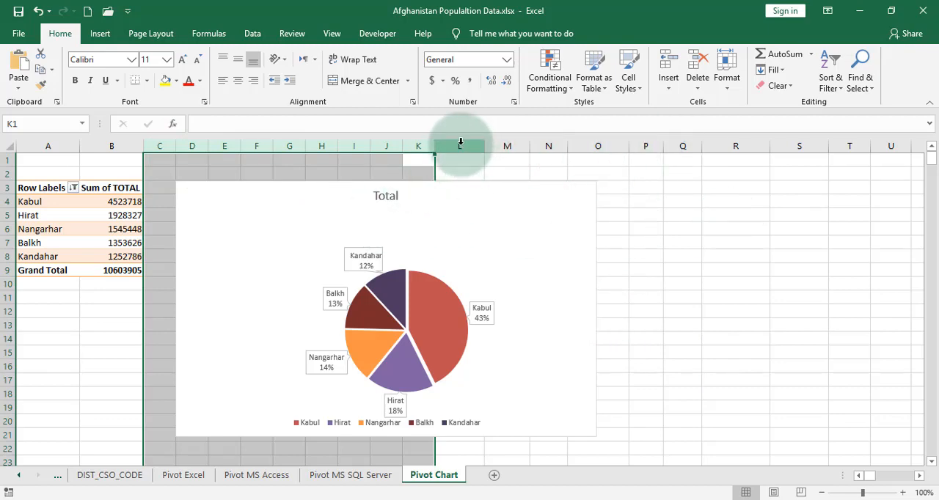
key(ctrl+z)
Apply a gradient fill to the background of the chart area
click(495, 202)
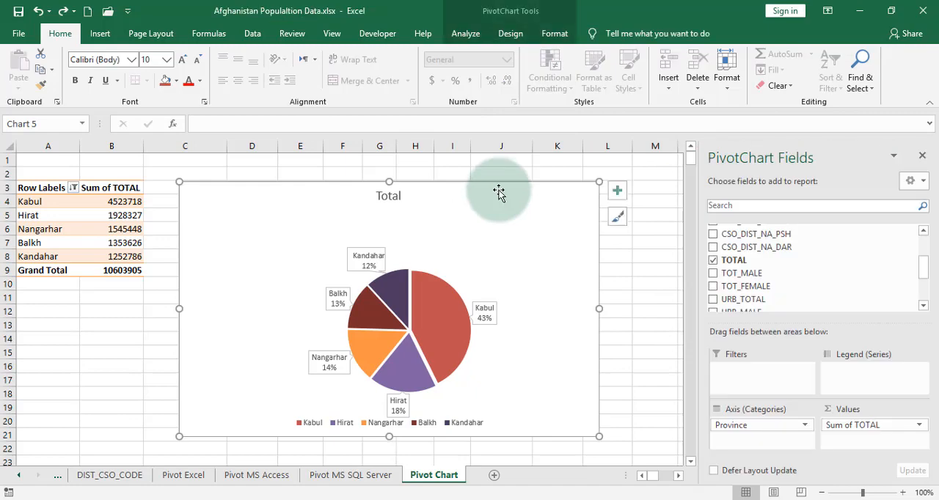
right_click(499, 184)
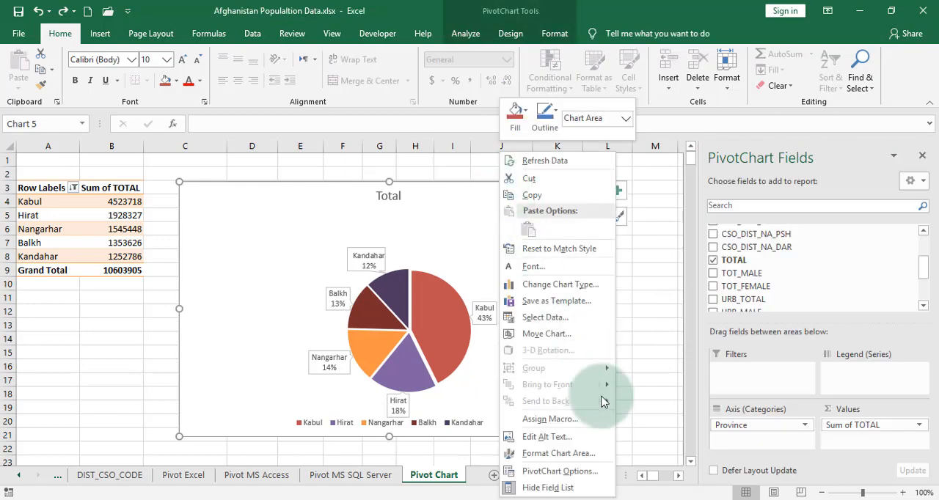
click(588, 461)
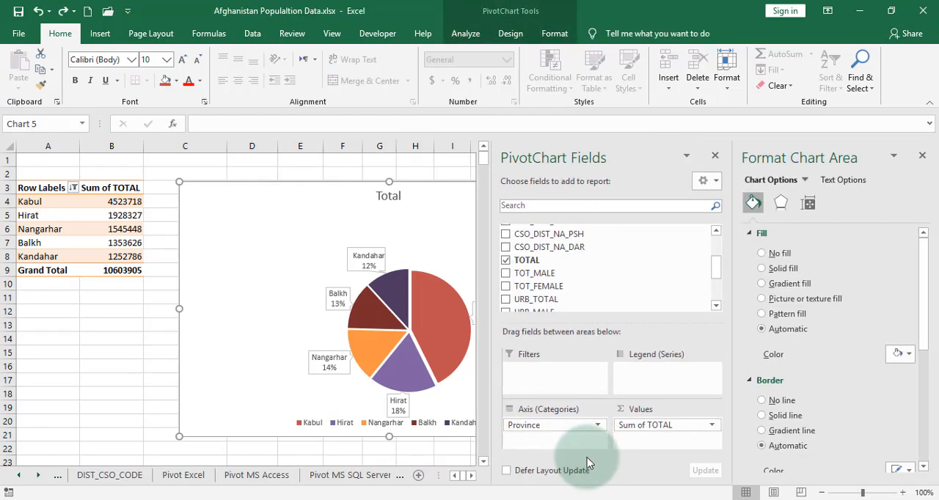
click(771, 286)
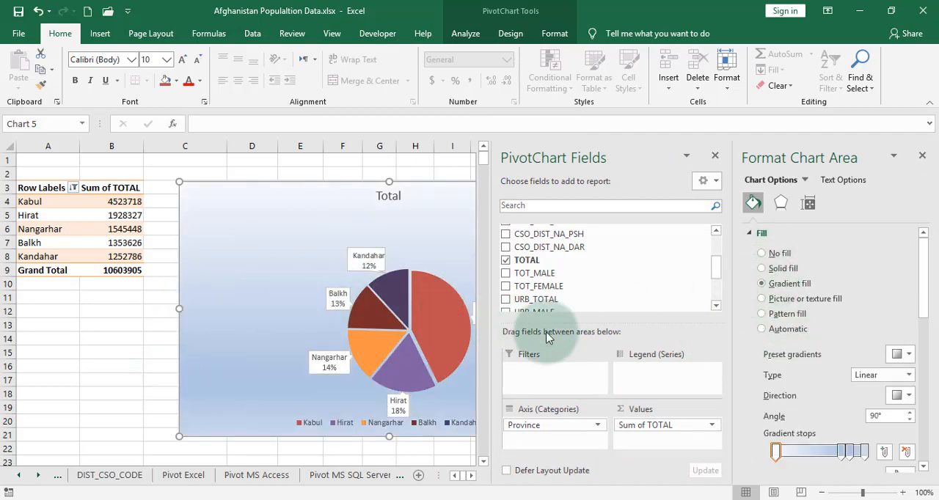
Add an outer shadow preset with a 270° angle to the chart area and colour it light green
click(781, 207)
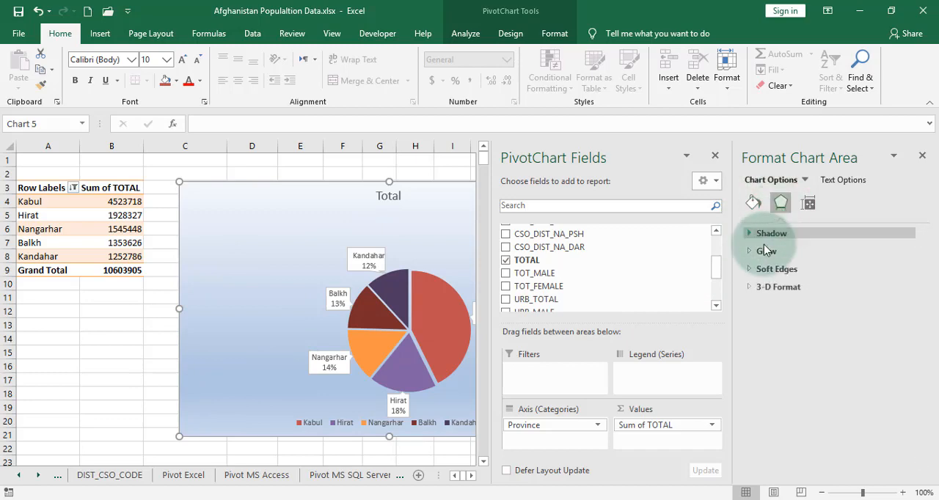
click(766, 234)
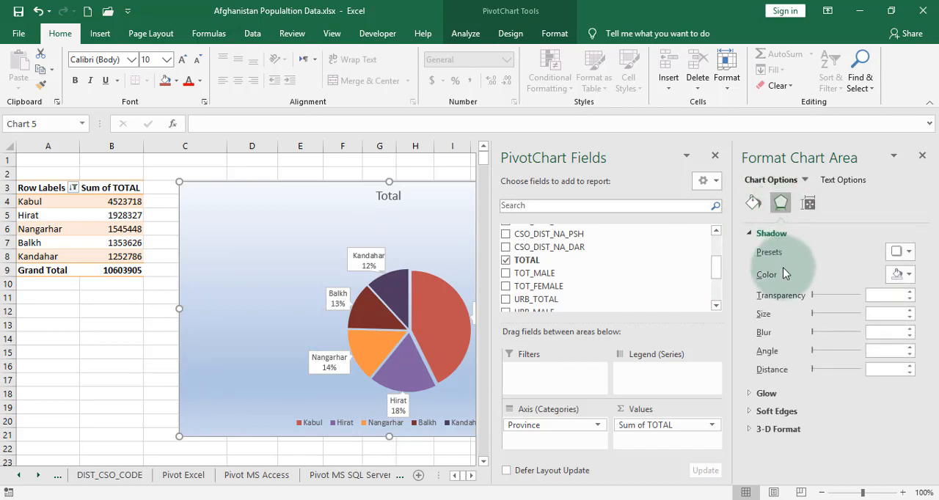
click(911, 255)
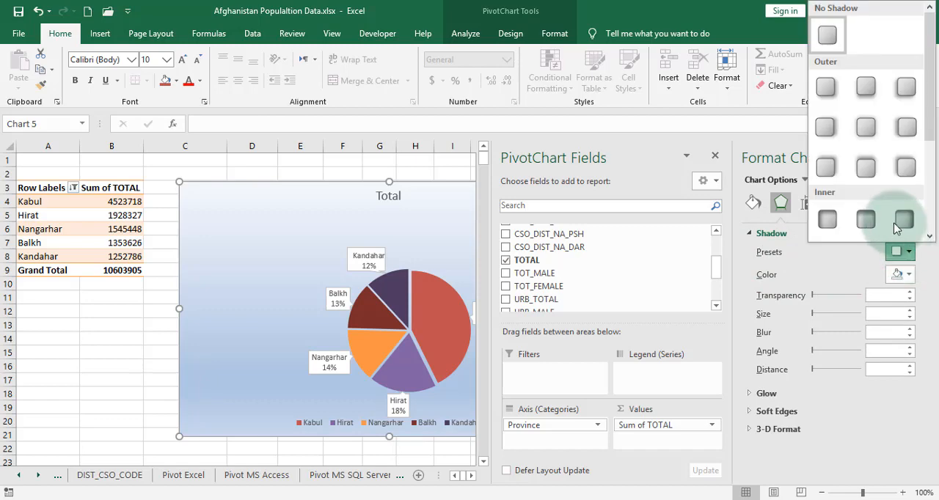
click(862, 177)
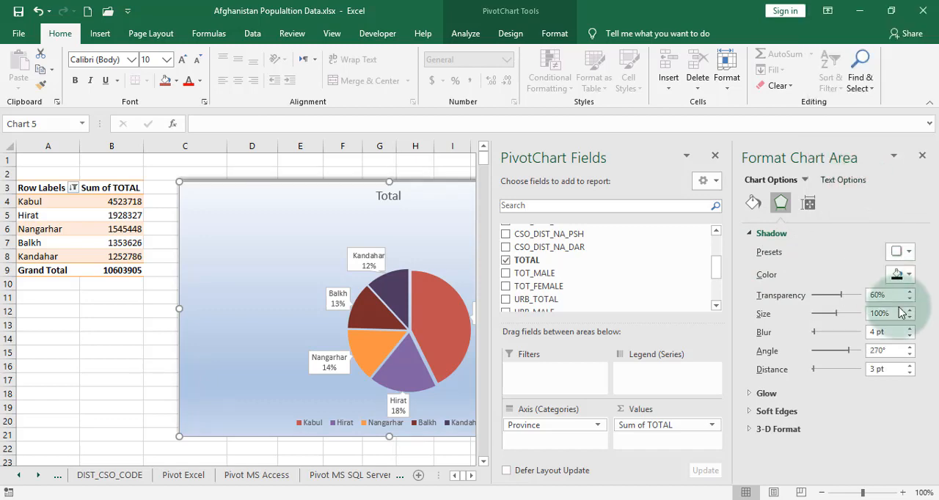
click(907, 275)
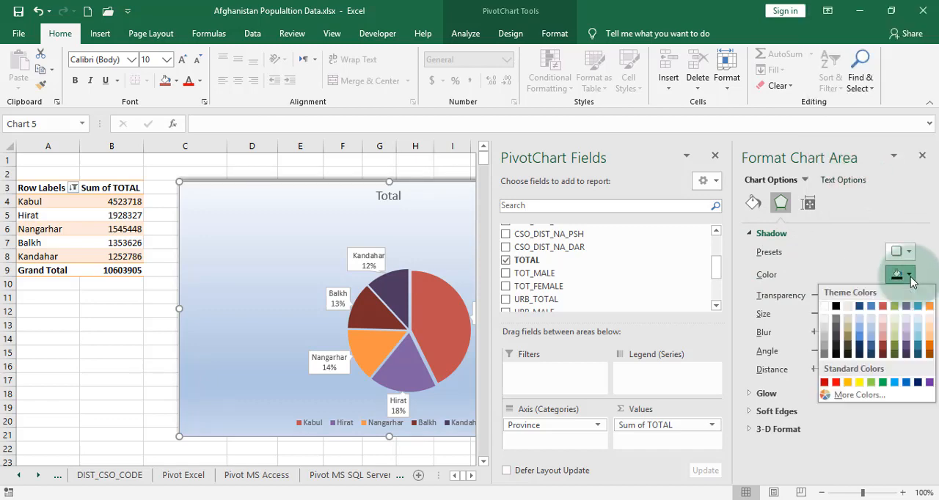
click(877, 382)
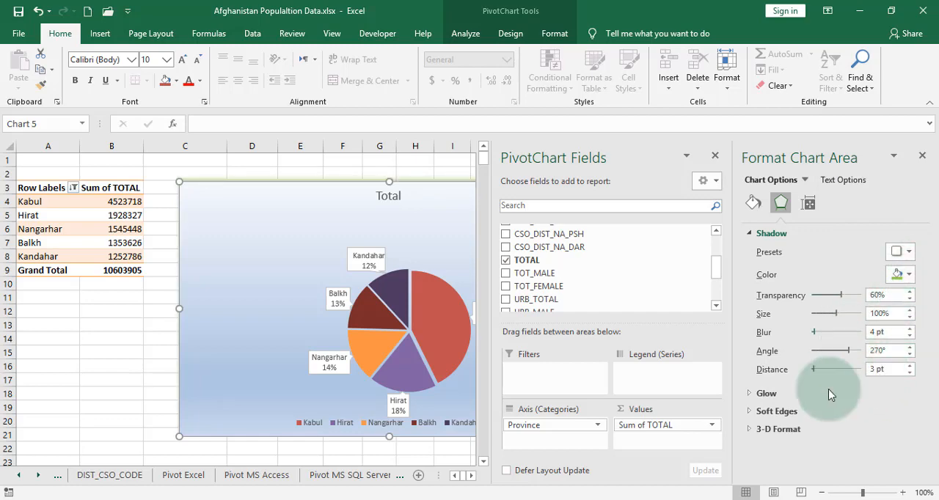
Add an 18 pt aqua glow preset around the chart area and close the PivotChart field list
click(763, 393)
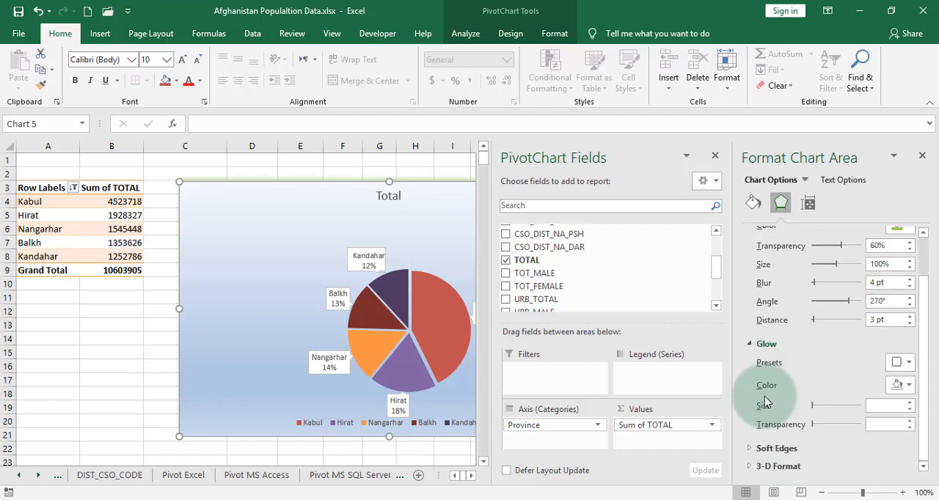
click(906, 364)
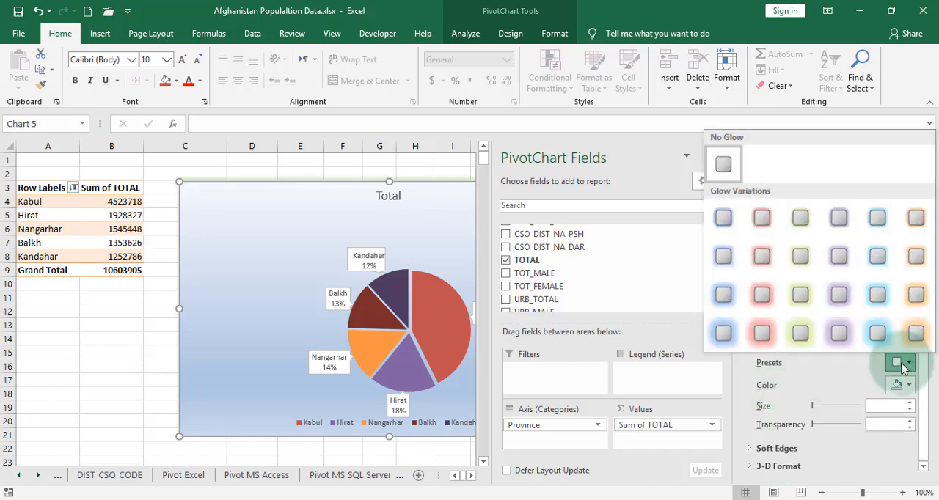
click(877, 334)
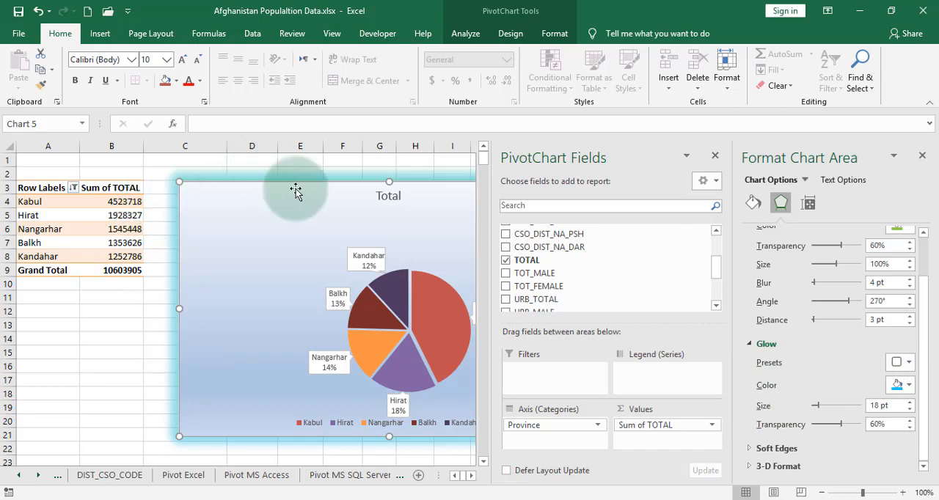
click(716, 155)
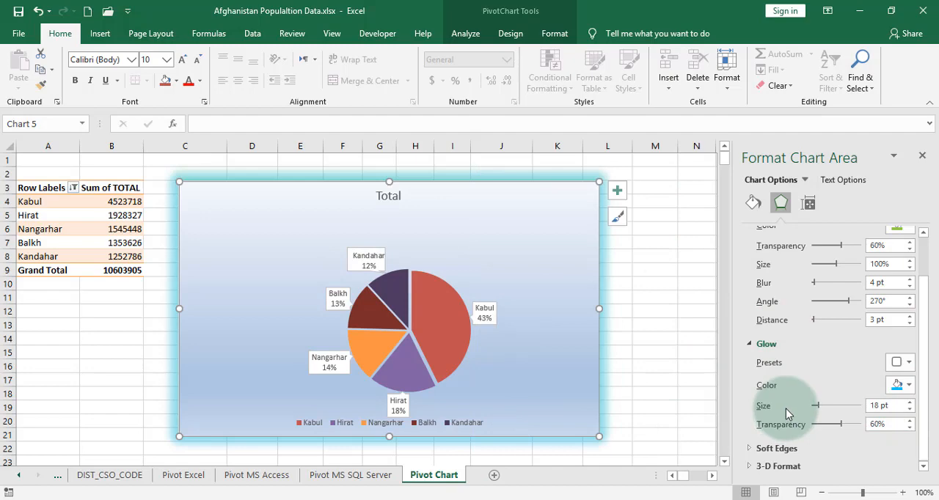
Apply the 25 pt soft edges preset to the chart area
click(774, 449)
click(904, 434)
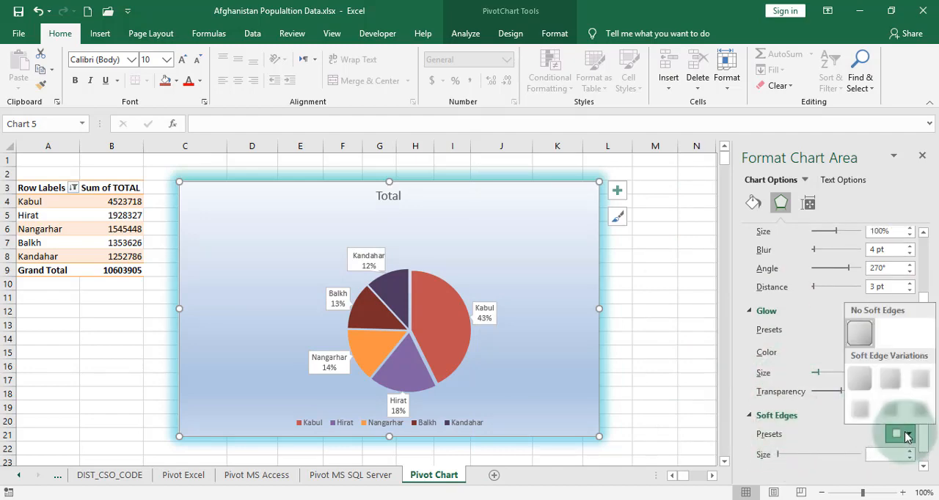
click(885, 411)
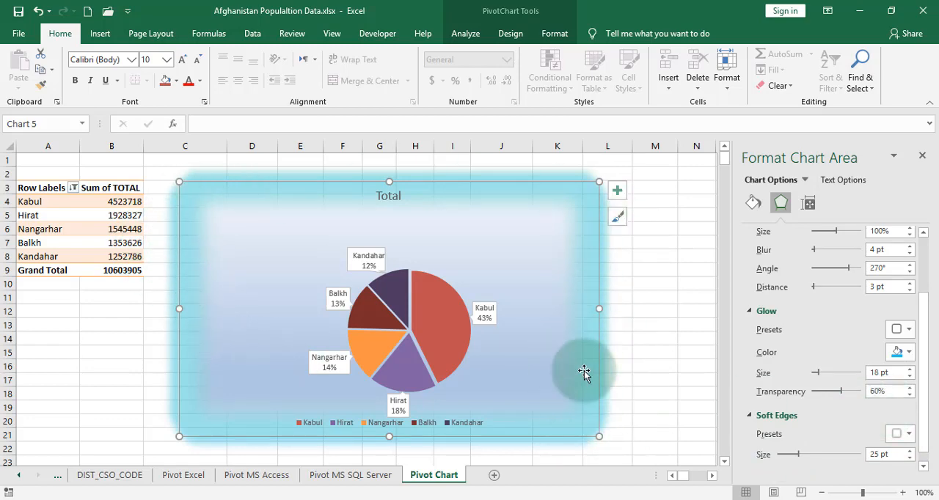
Remove the soft edges from the chart area and collapse the Glow and Soft Edges settings
click(901, 433)
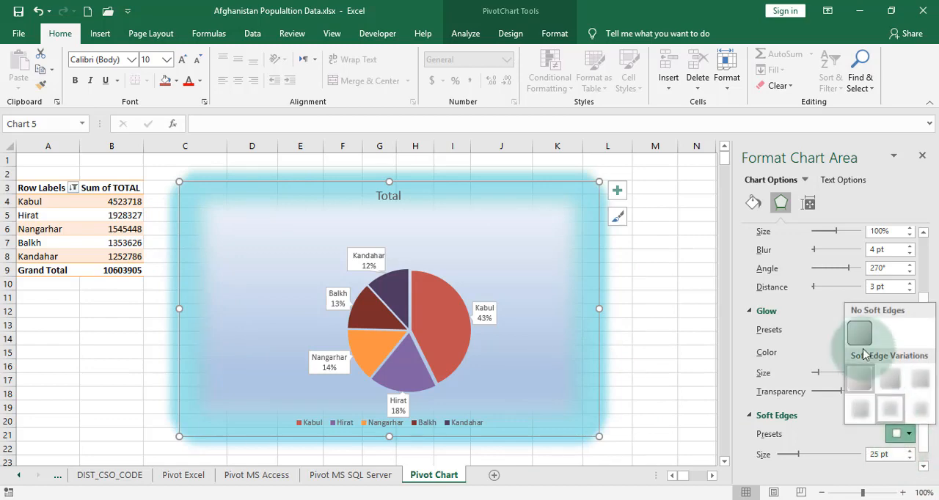
click(859, 336)
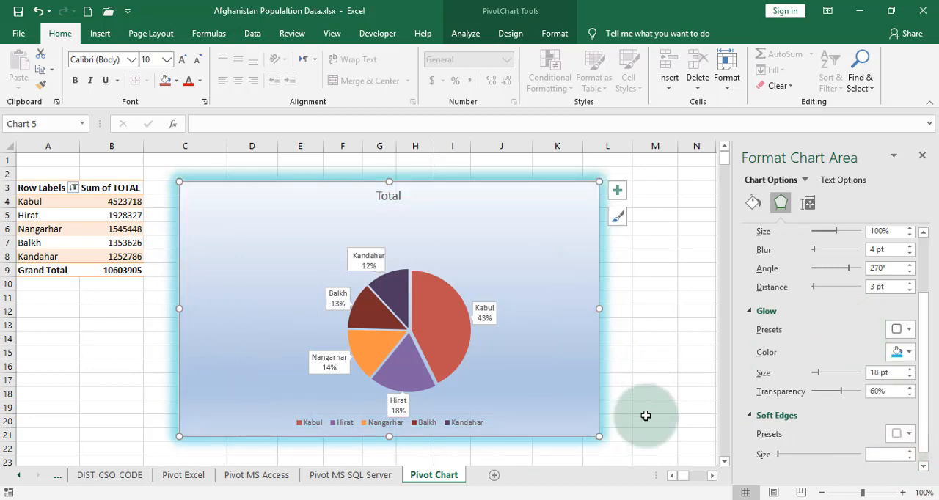
click(763, 312)
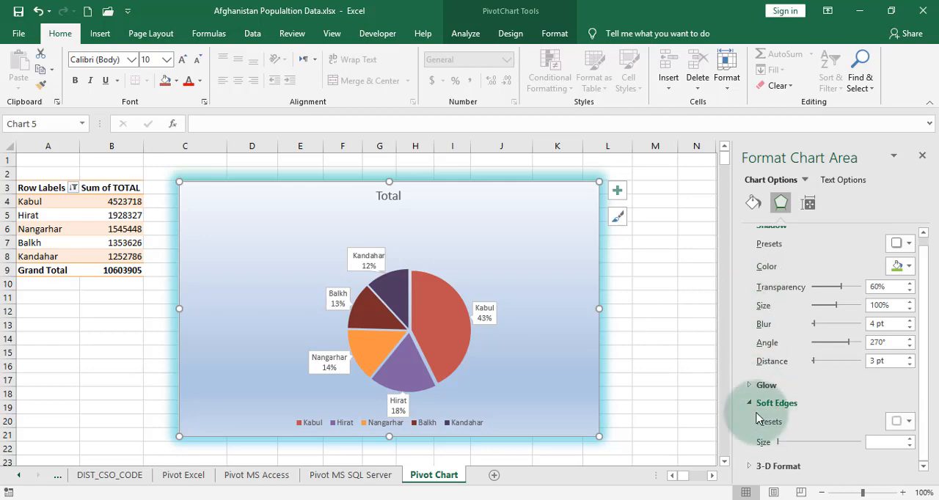
click(750, 409)
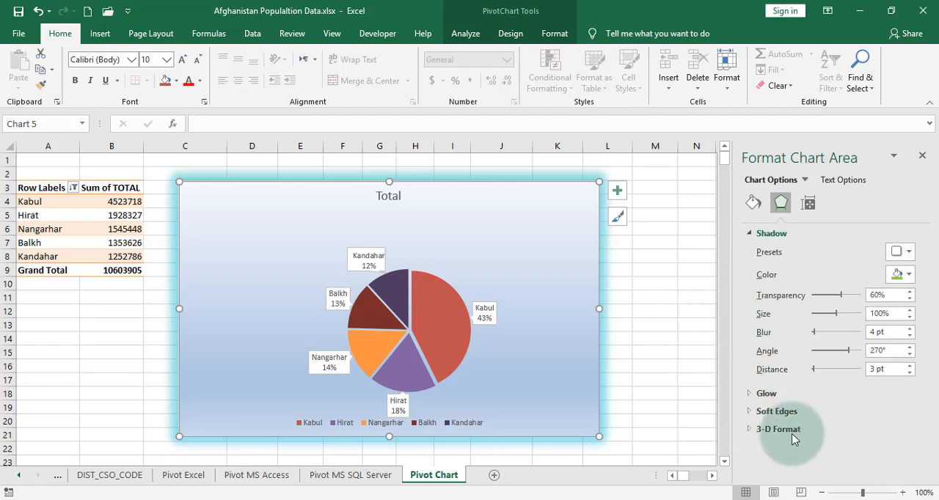
Give the chart area top and bottom 3-D bevel presets 6 pt wide and high, switching the top bevel to a more rounded preset
click(787, 429)
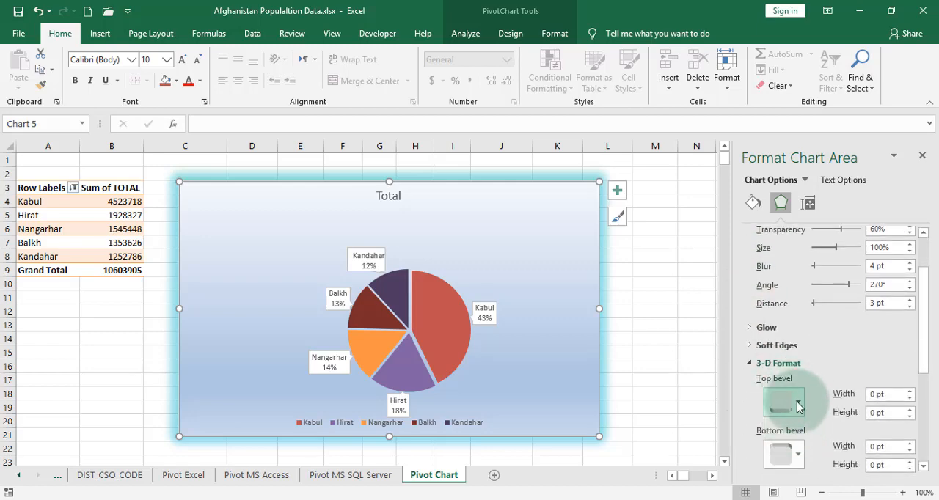
click(782, 402)
click(782, 331)
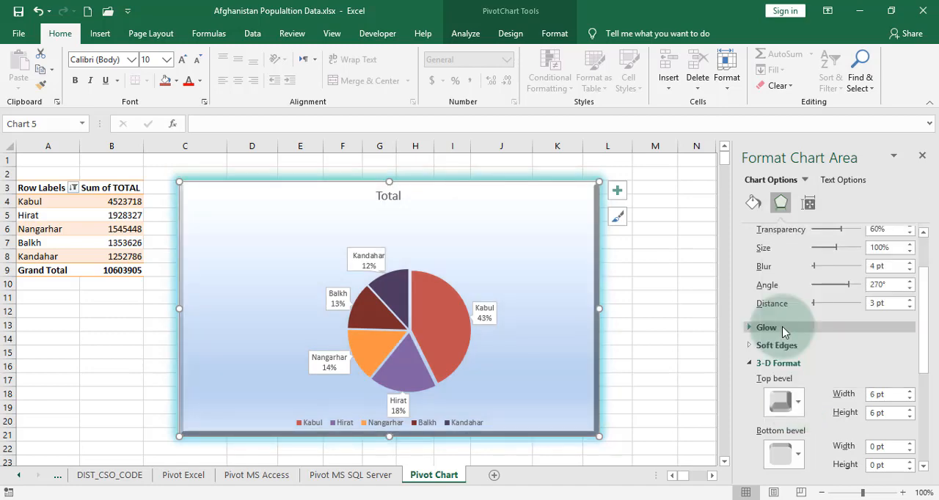
click(783, 453)
click(792, 354)
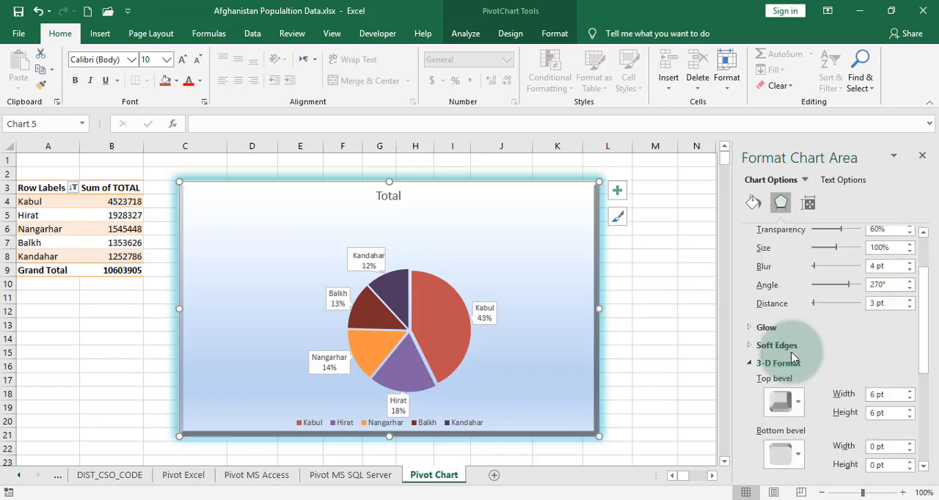
click(784, 401)
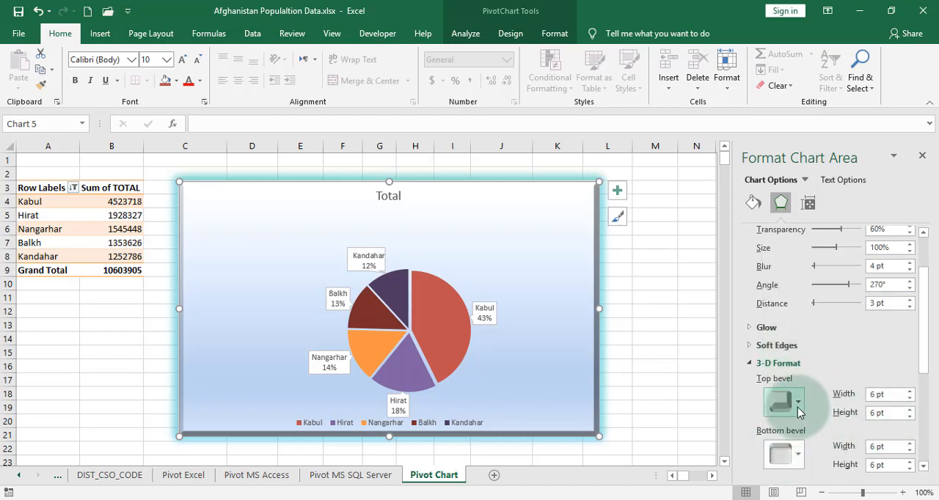
click(792, 292)
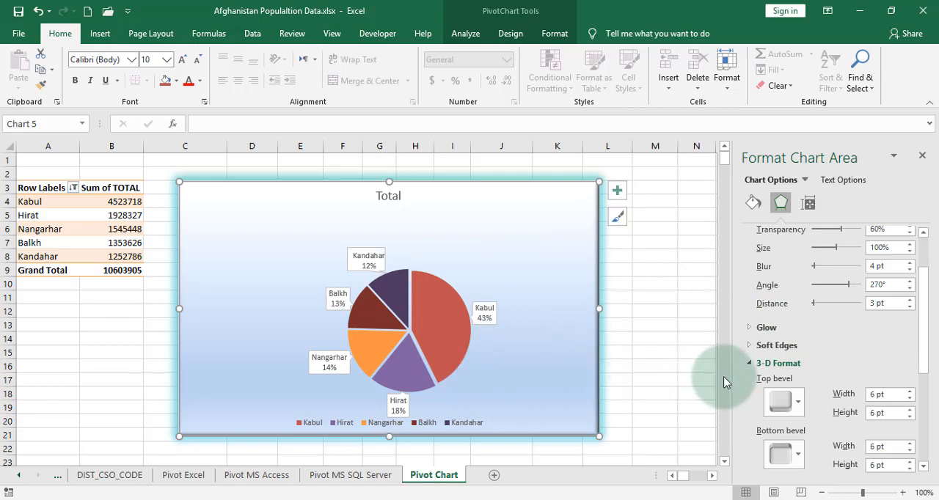
click(749, 364)
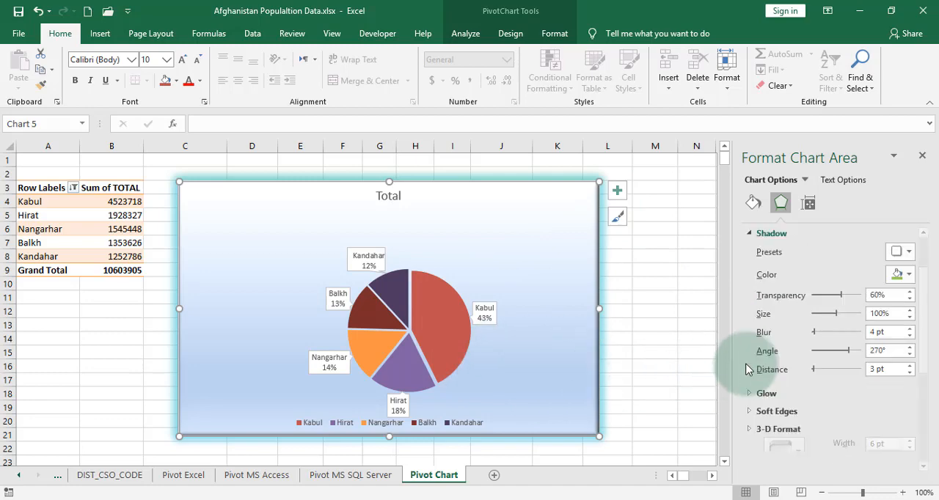
Try a solid fill on the chart area, then a picture fill using a crowd photo from a file
click(756, 207)
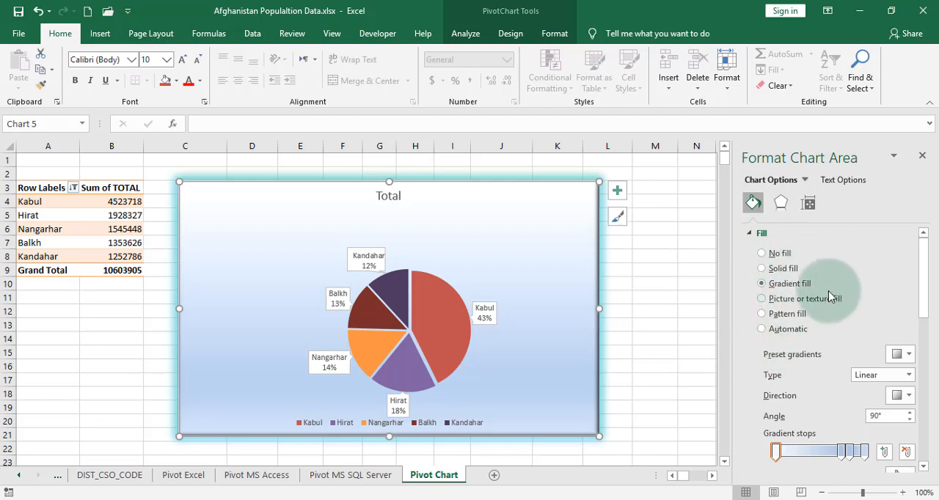
click(775, 271)
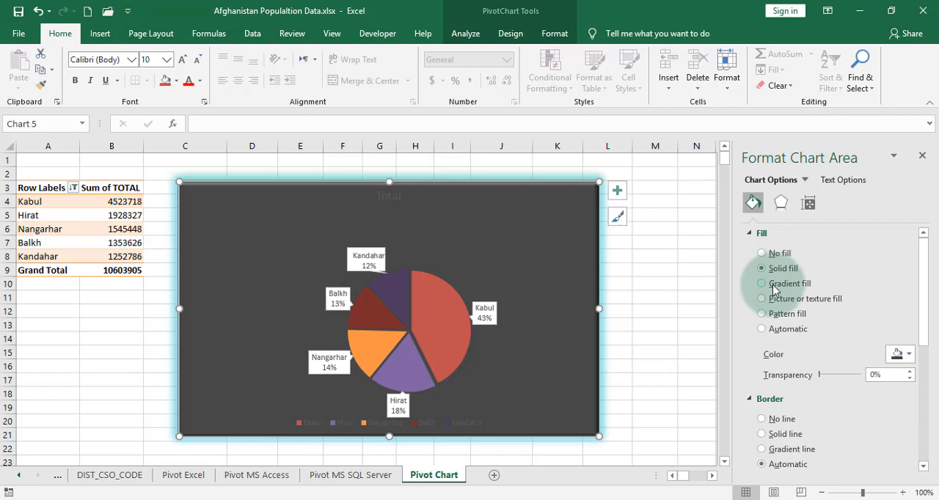
click(775, 287)
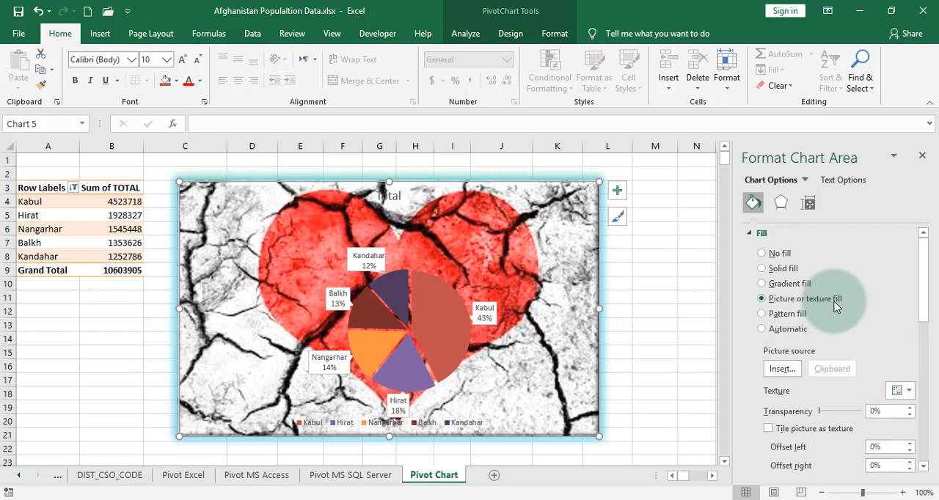
click(781, 370)
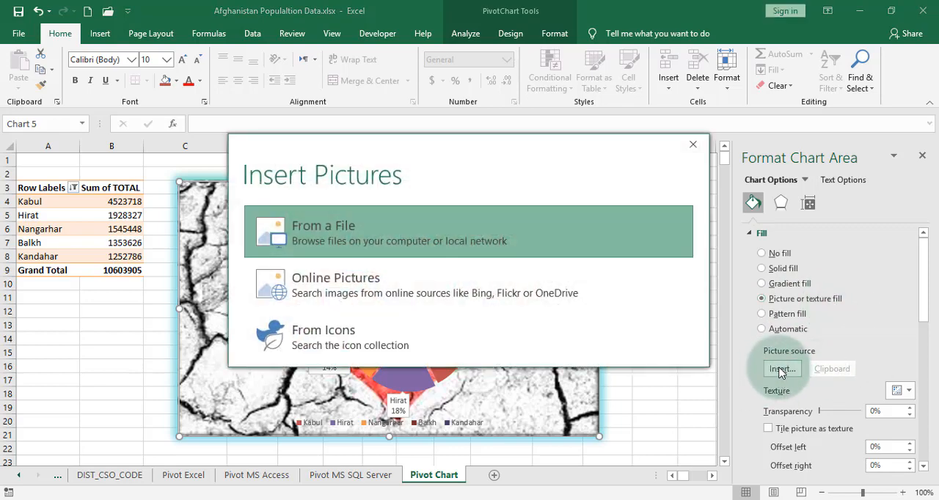
click(418, 225)
double_click(501, 154)
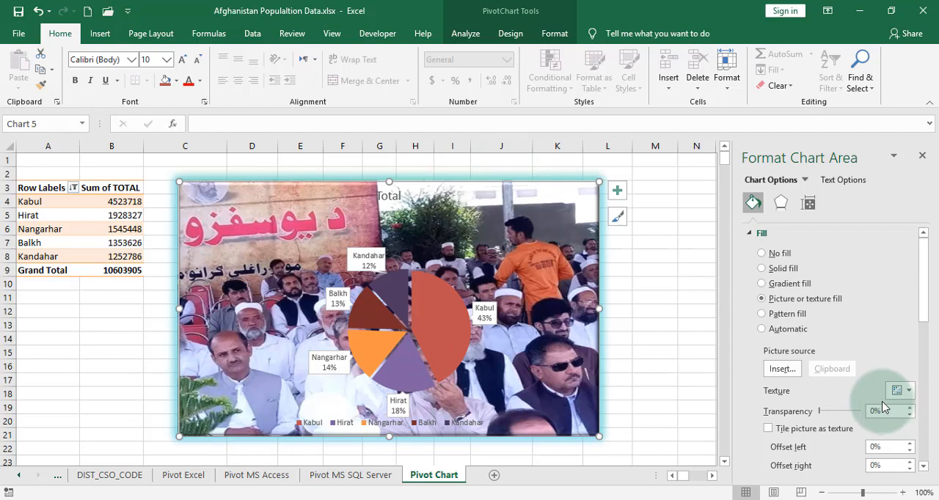
Replace the chart area's background picture with the red-and-black sketch from the Pictures folder
click(794, 368)
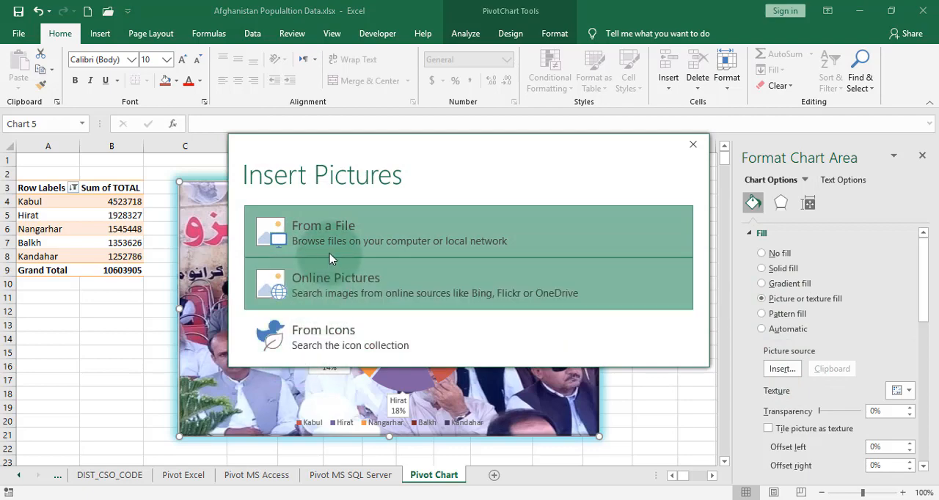
click(330, 233)
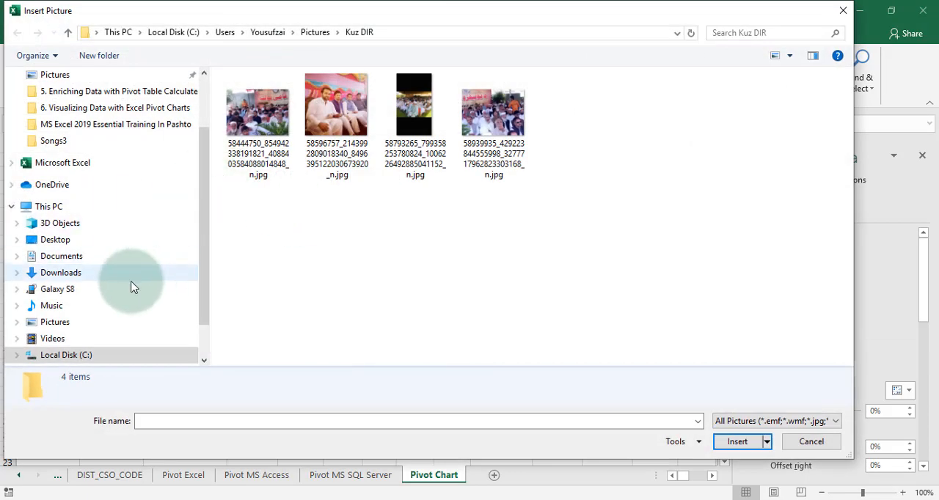
click(72, 327)
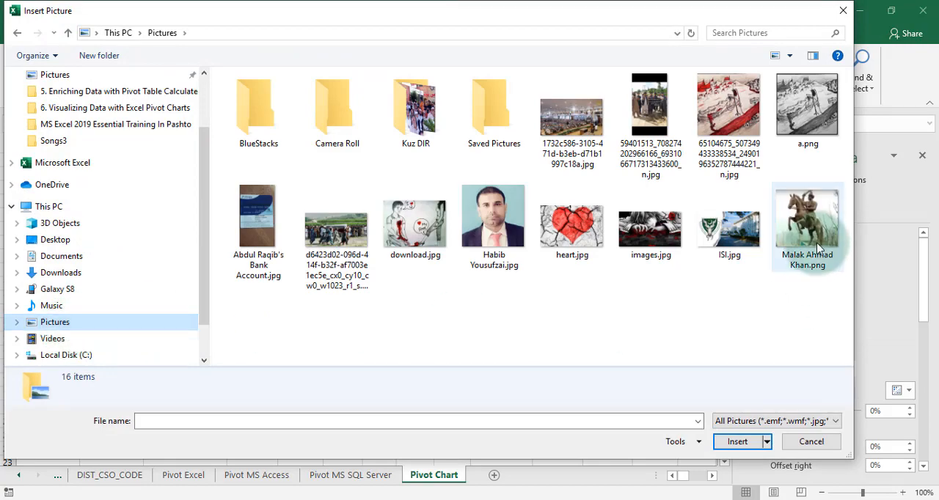
double_click(754, 115)
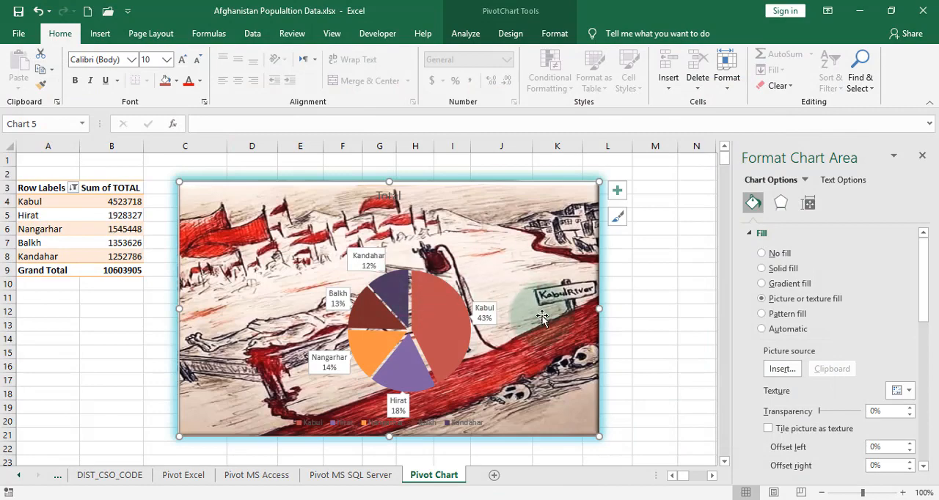
Apply a horizontal brick pattern fill to the chart area with a golden-orange foreground colour
click(767, 315)
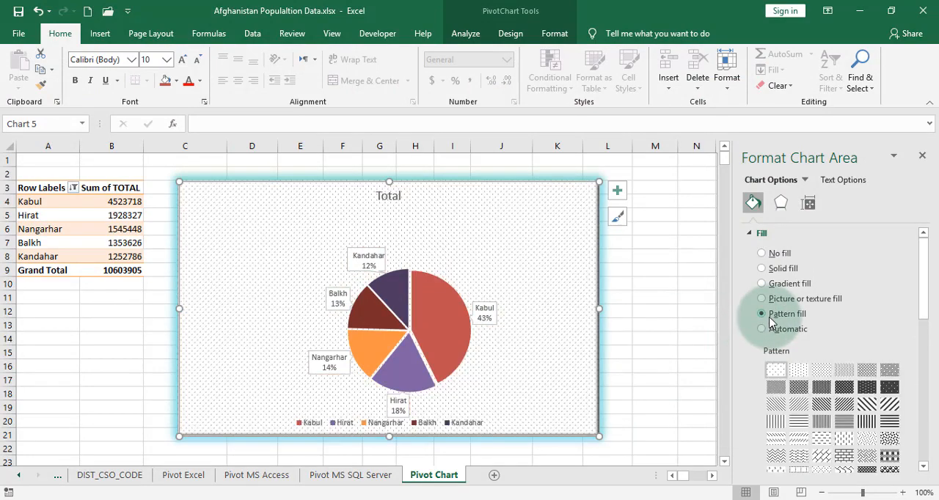
click(842, 447)
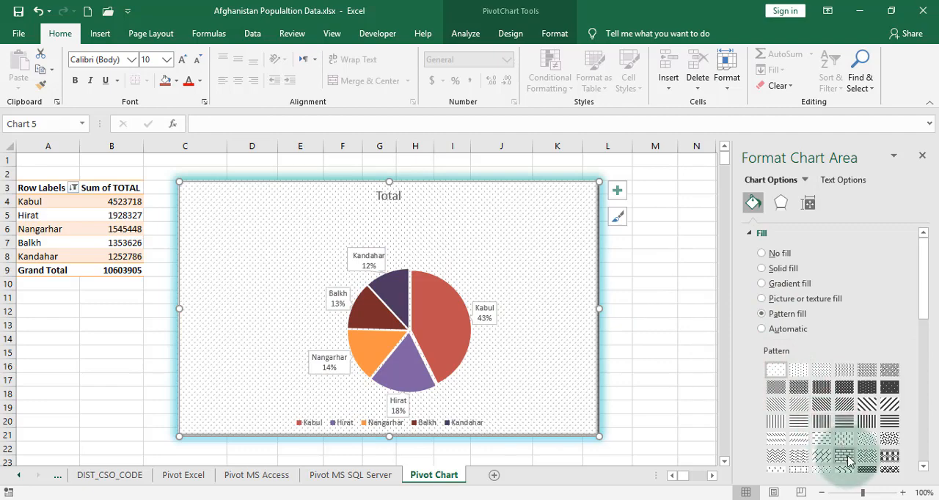
click(845, 457)
scroll(849, 455, down, 3)
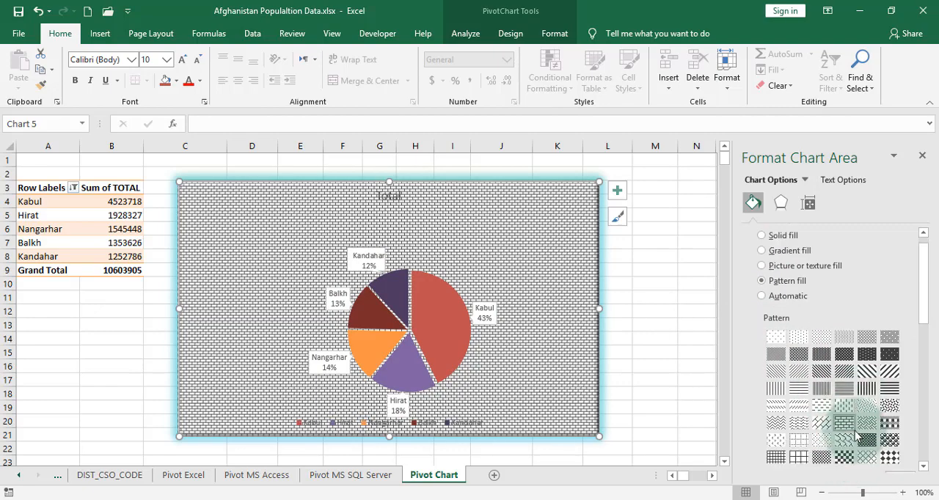
click(907, 417)
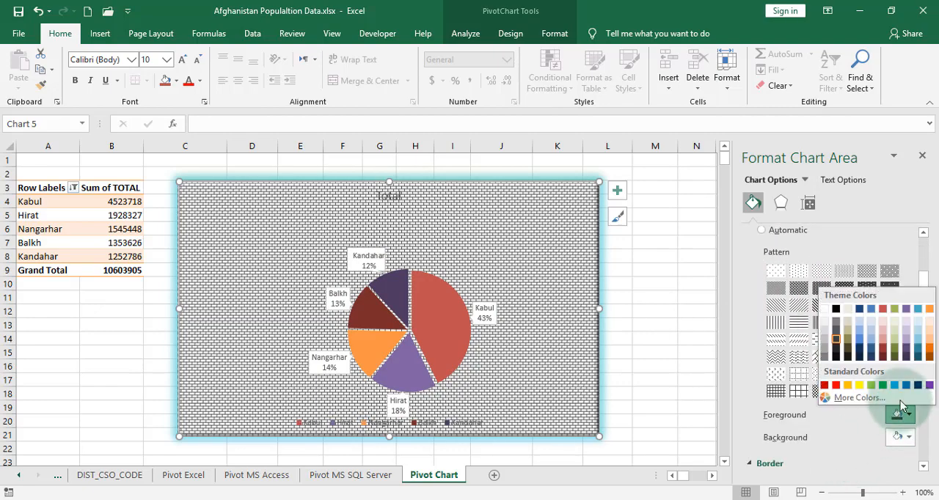
click(851, 389)
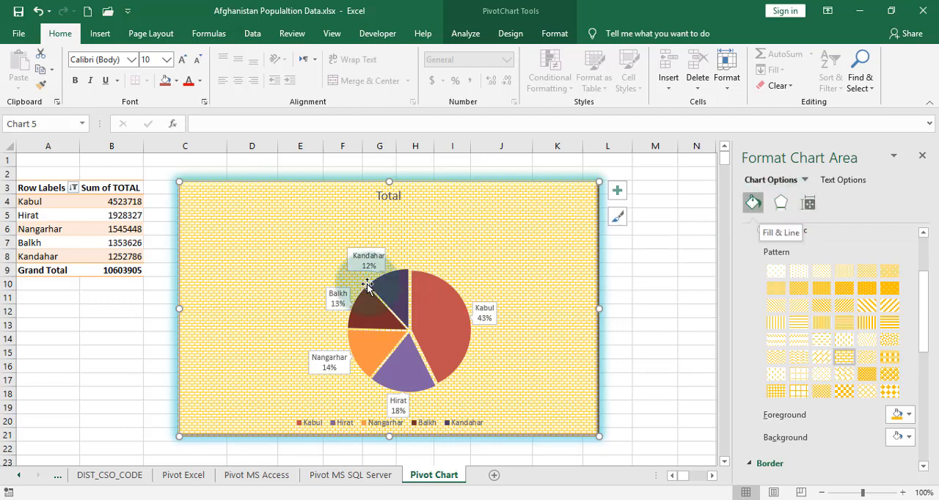
click(452, 292)
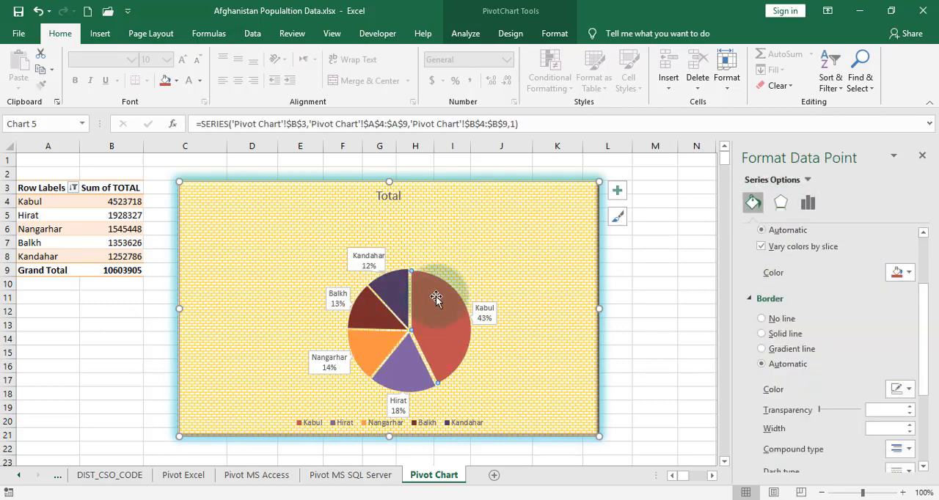
right_click(441, 297)
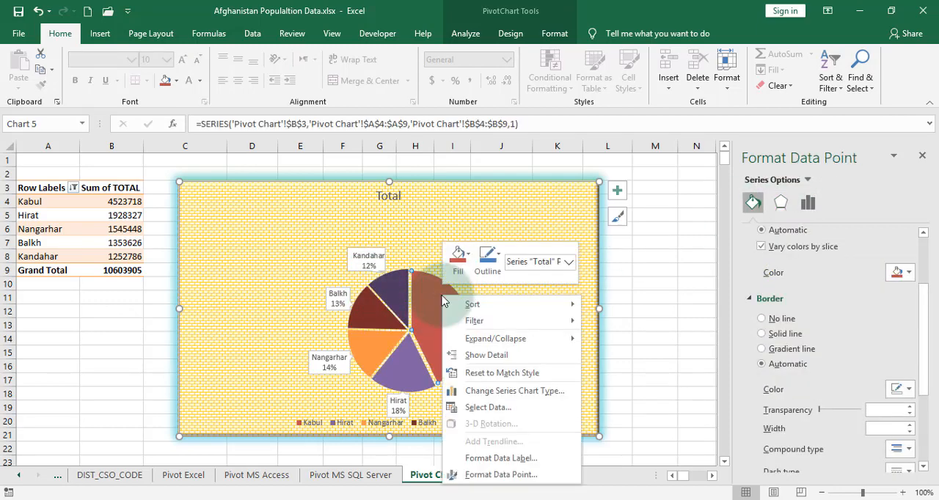
mouse_move(451, 325)
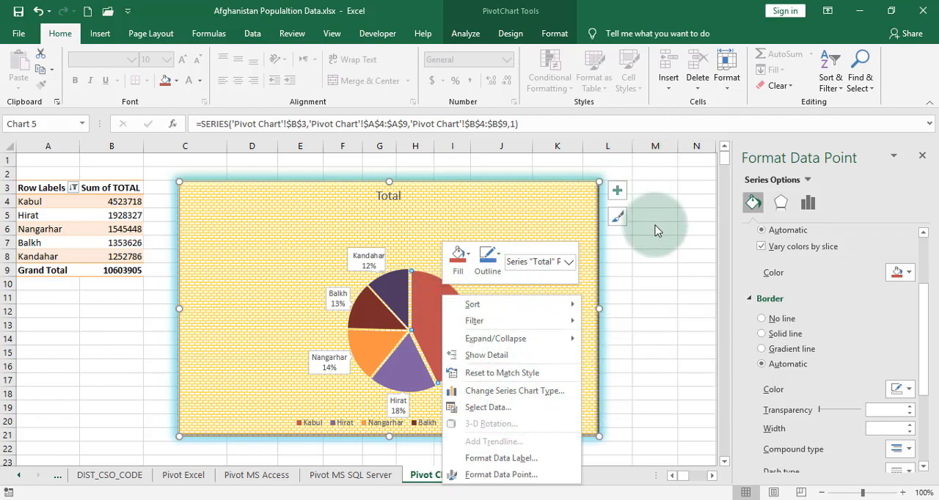
key(Escape)
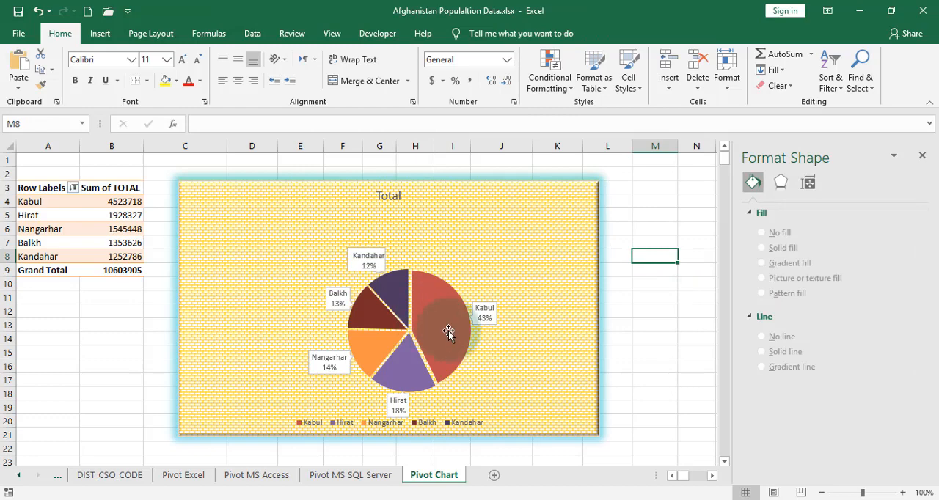
Add the Offset: Top outer shadow preset to the whole pie data series and colour the shadow orange
click(449, 329)
right_click(449, 330)
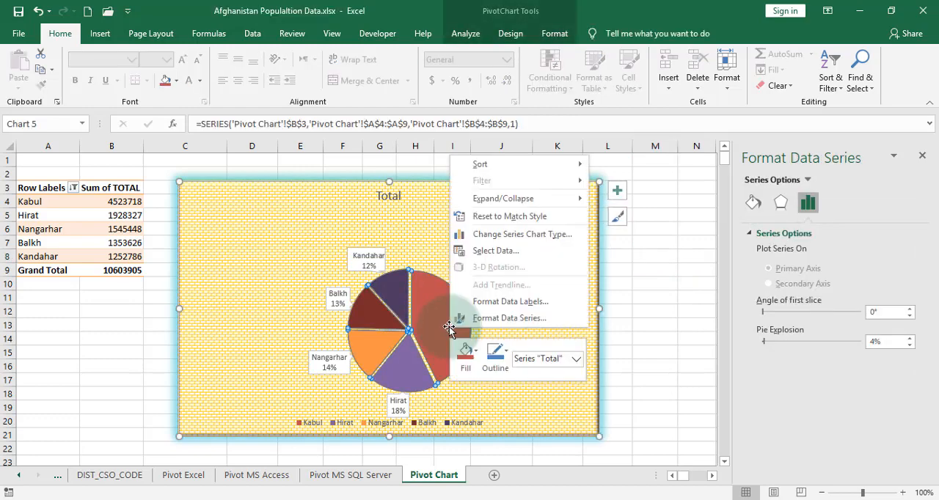
click(486, 319)
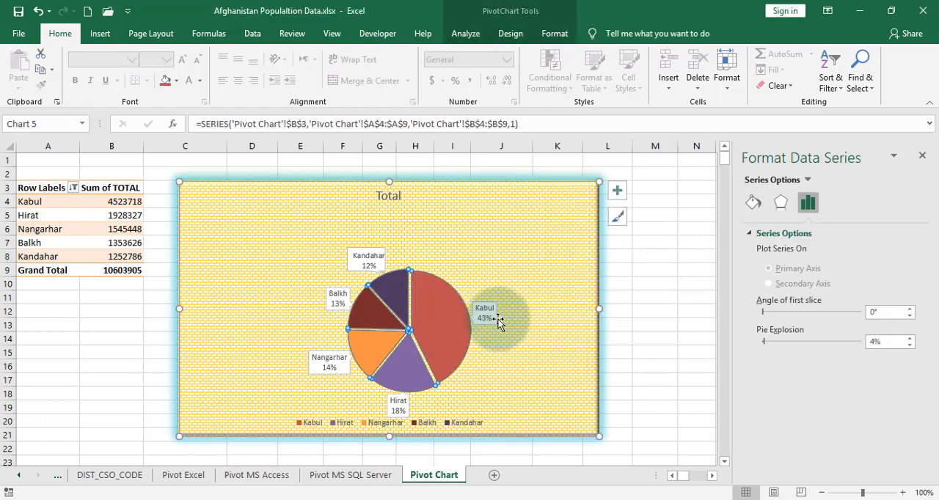
click(778, 204)
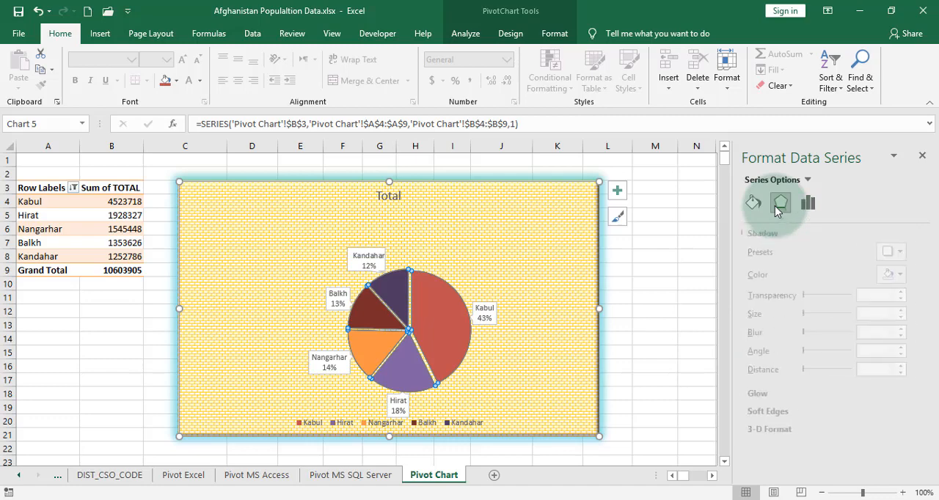
click(895, 257)
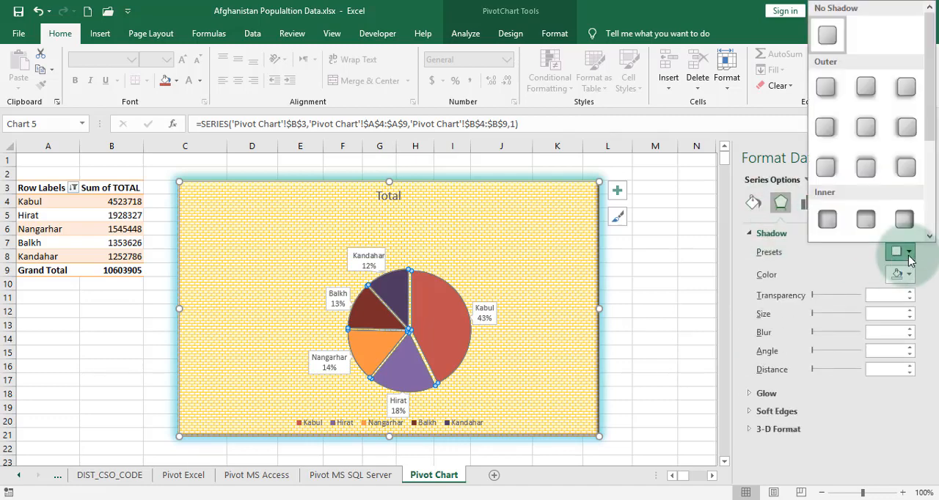
click(875, 170)
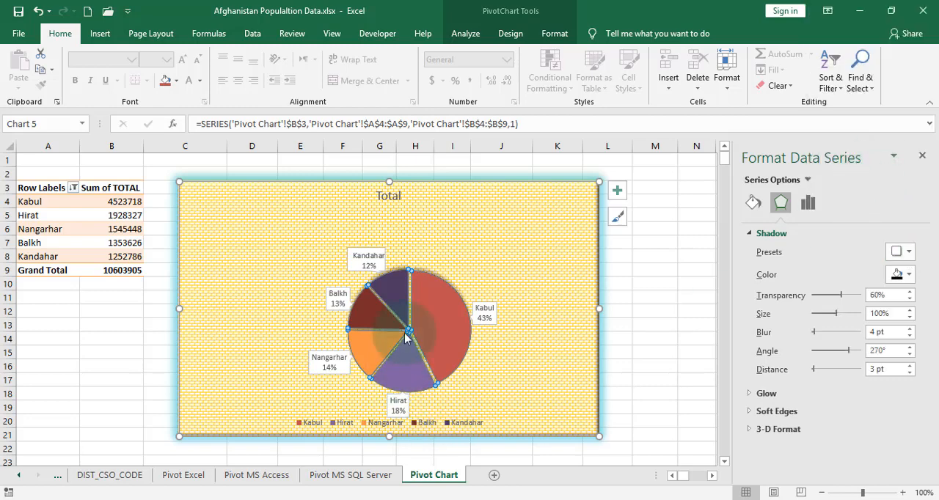
click(908, 275)
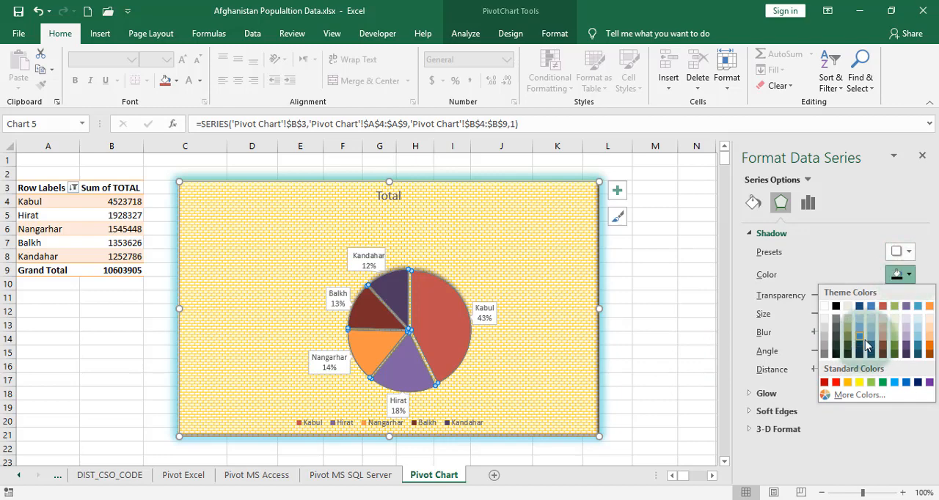
click(933, 343)
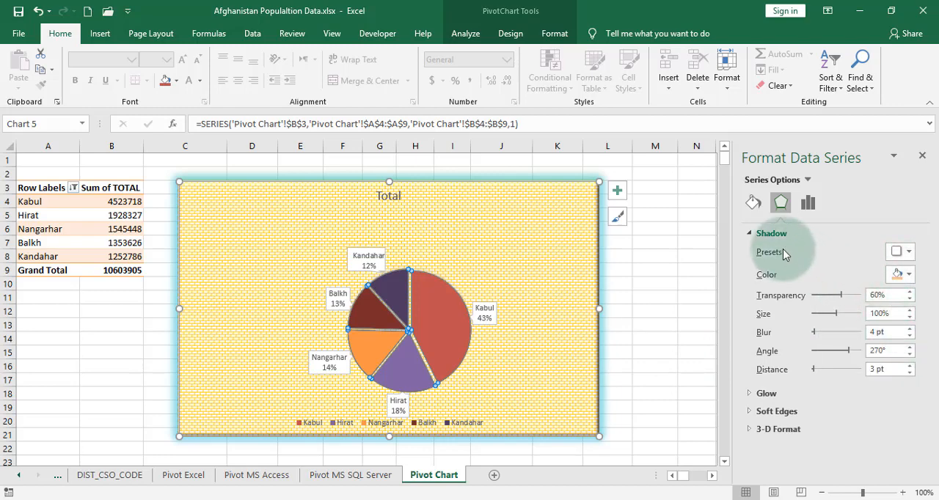
Apply the Glow: 18 point; Aqua, Accent color 5 preset to the pie data series
click(750, 233)
click(752, 250)
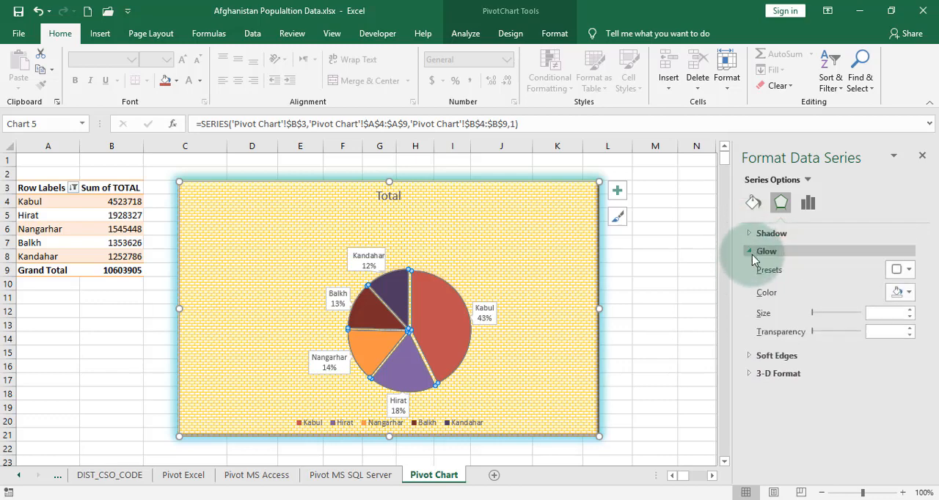
click(899, 269)
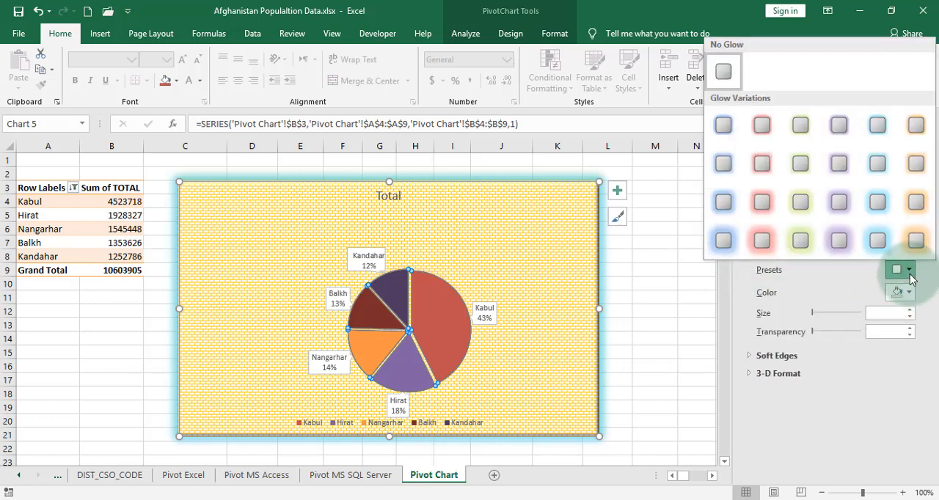
click(874, 250)
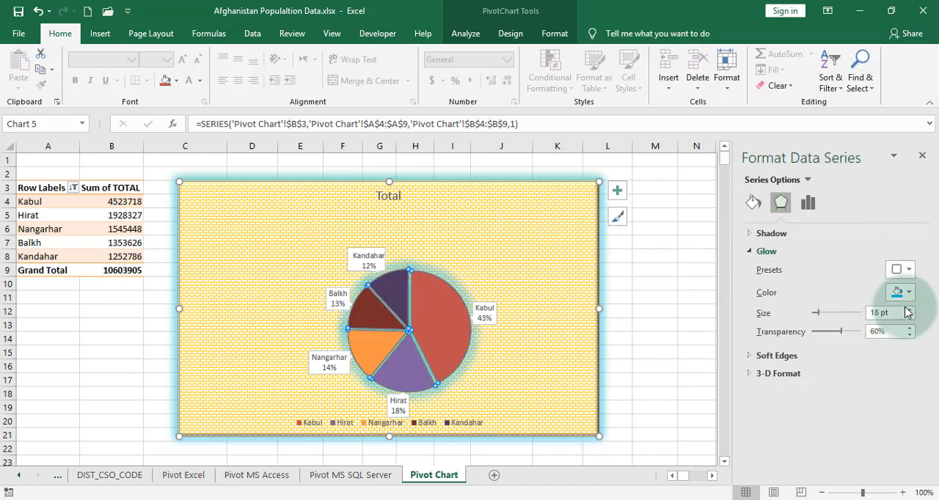
Apply soft edges to the pie data series, trying the 25 pt and 2.5 pt presets before settling on 1 pt
click(755, 251)
click(754, 270)
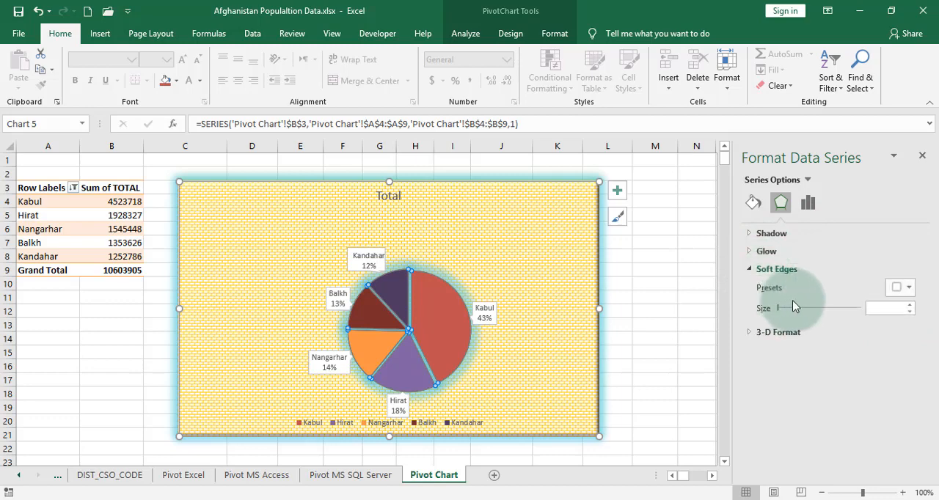
click(910, 289)
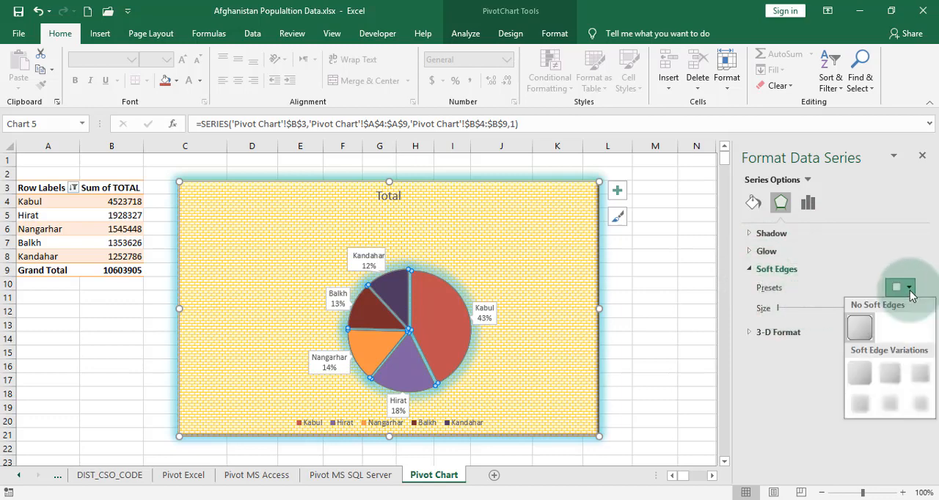
click(892, 405)
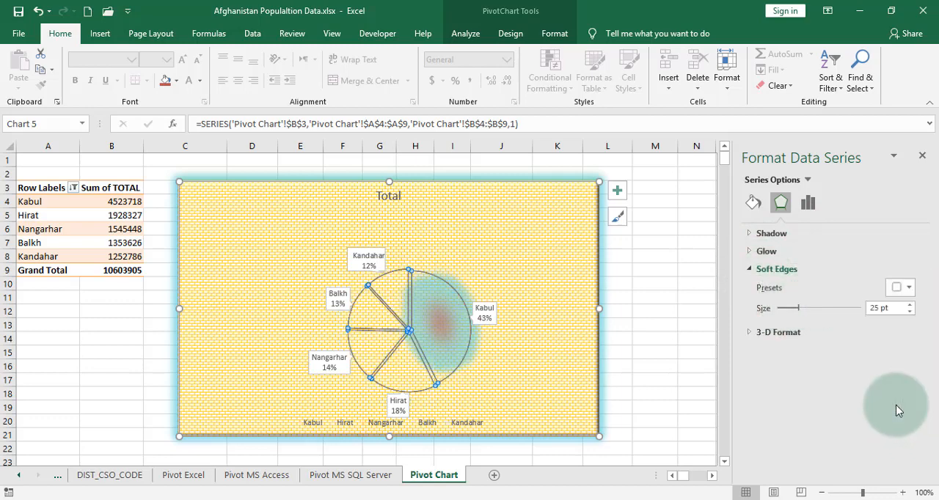
click(899, 287)
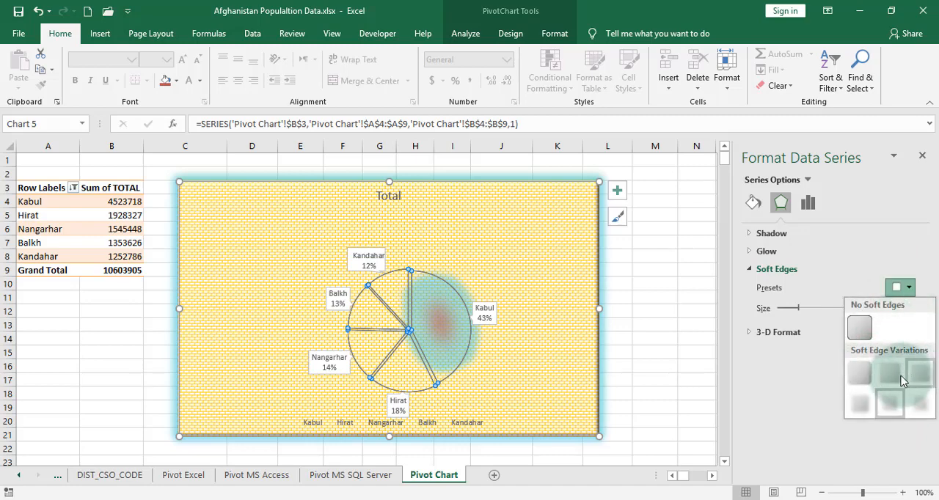
click(891, 379)
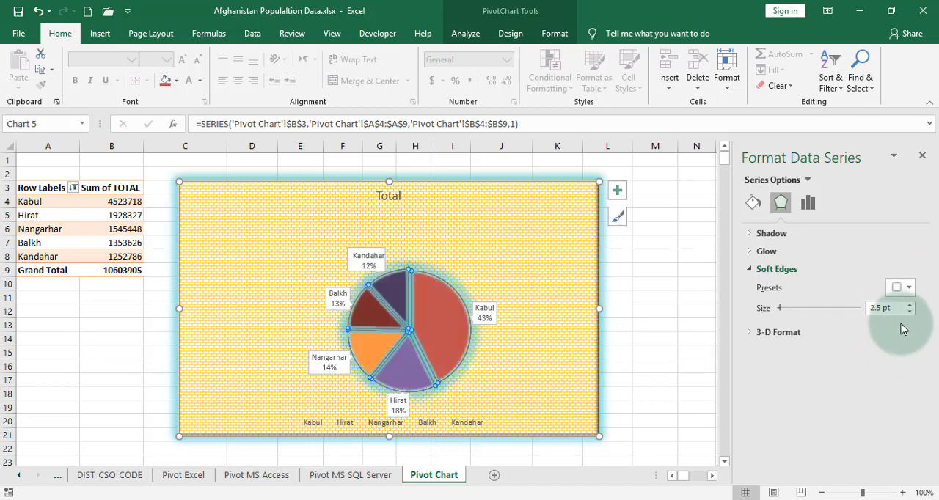
click(899, 287)
click(865, 371)
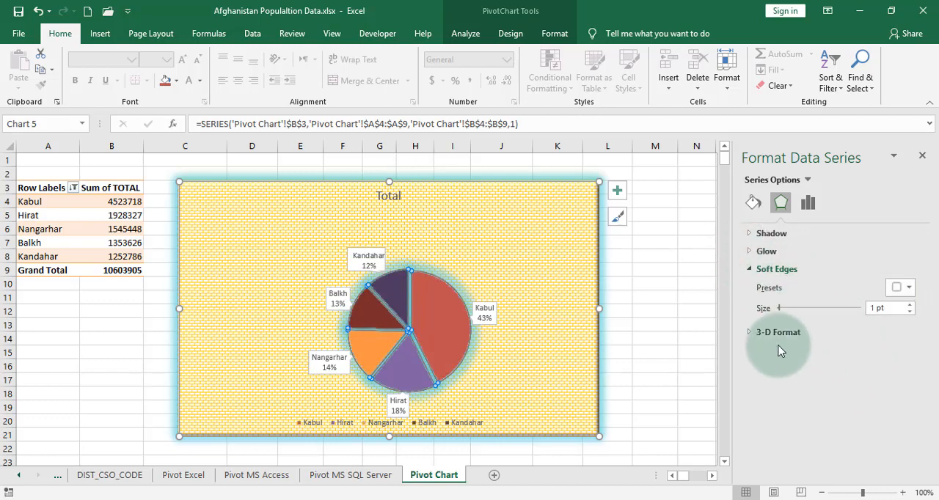
Give the pie slices a rounded top bevel 6 pt wide and high, after trying the angled bevel
click(752, 331)
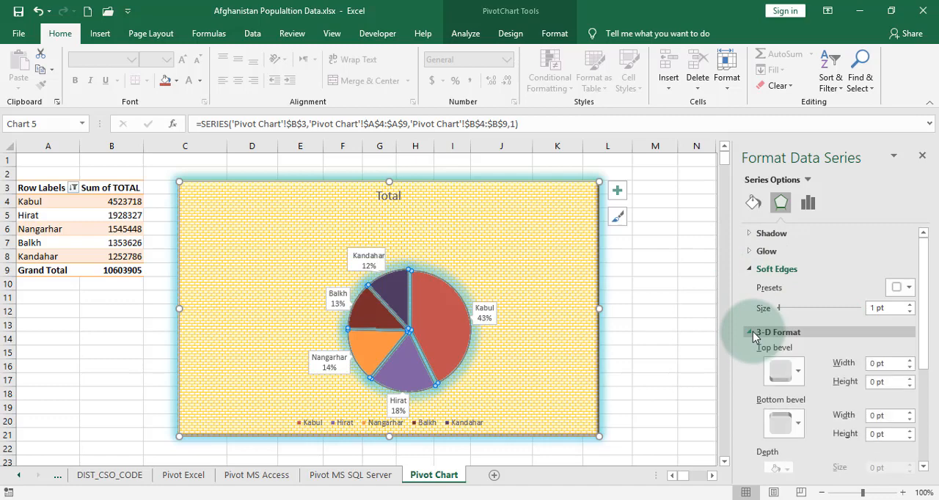
click(799, 376)
click(780, 305)
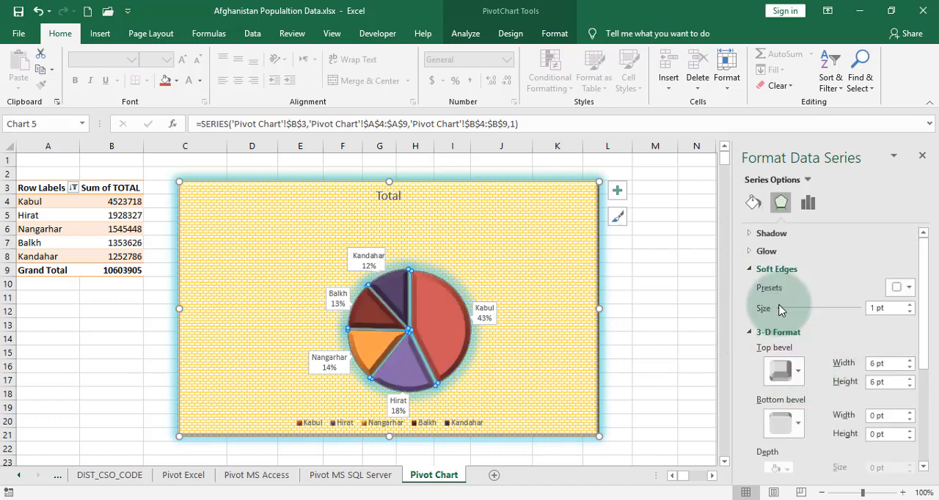
click(795, 375)
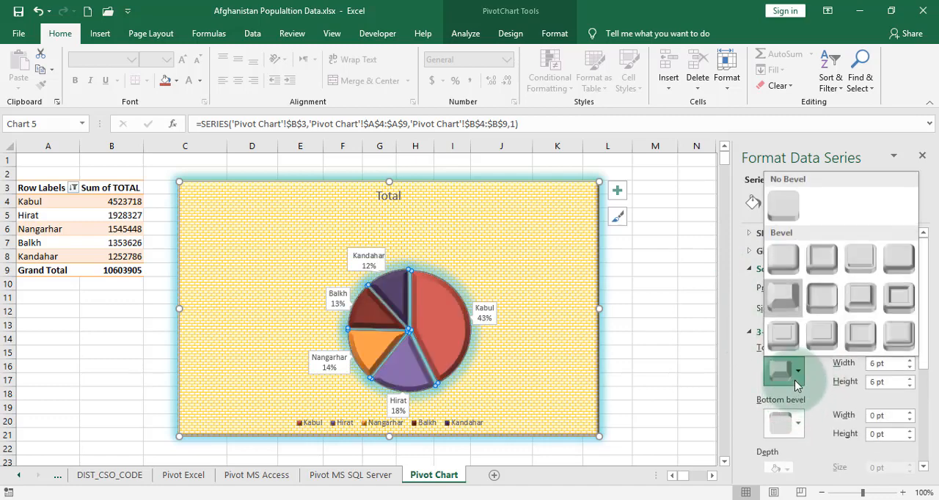
click(784, 293)
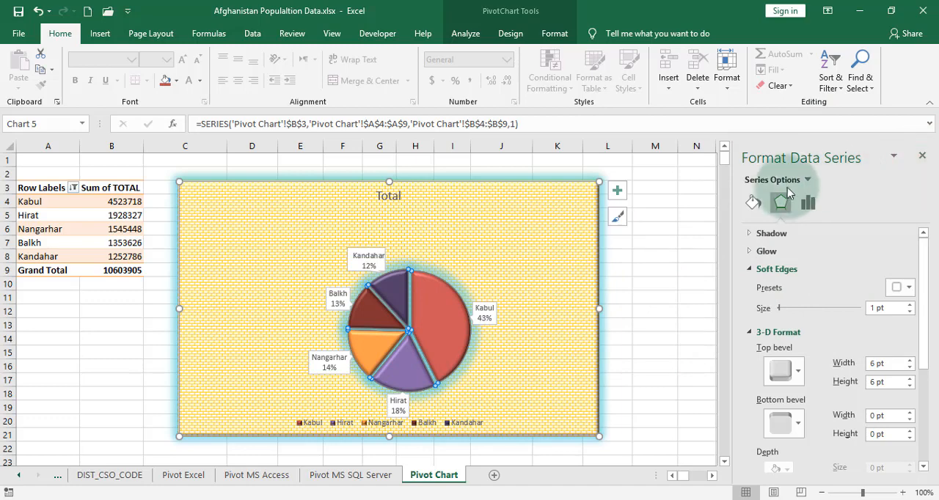
Try a pattern fill on the pie data series, testing a dense pattern and Diagonal stripes: Wide downward
click(750, 204)
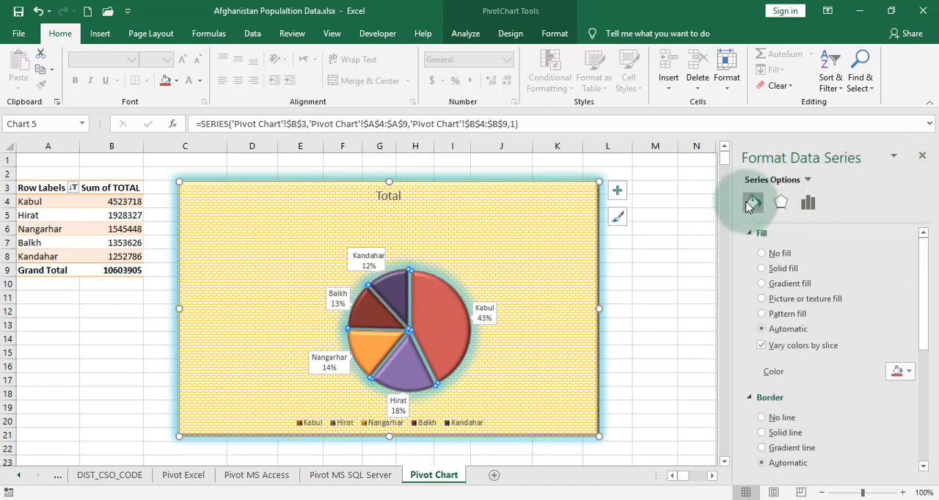
click(785, 315)
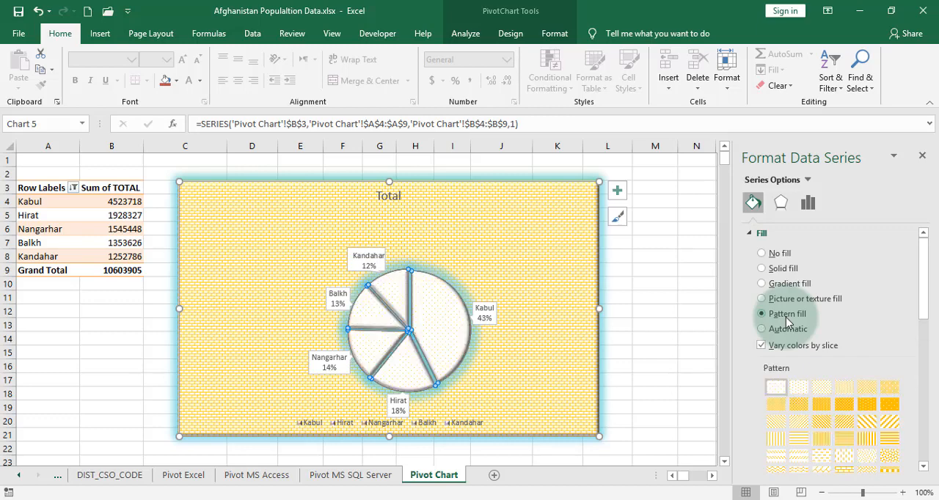
click(844, 406)
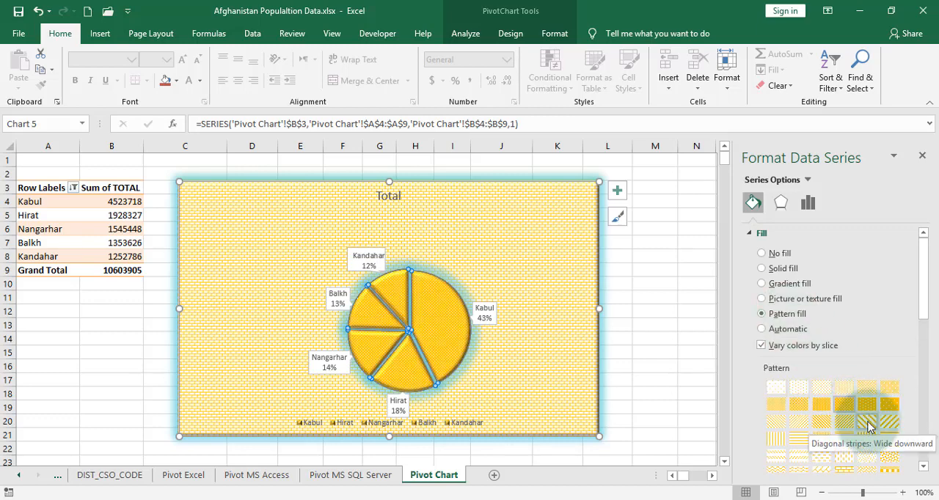
click(867, 424)
Apply a linear gradient fill at 90° to the pie data series and close the series formatting options
click(761, 284)
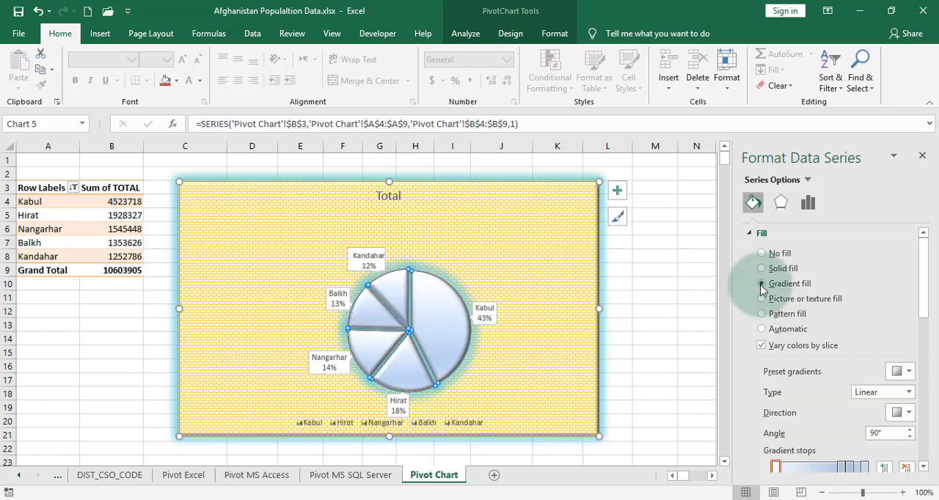
scroll(778, 334, down, 4)
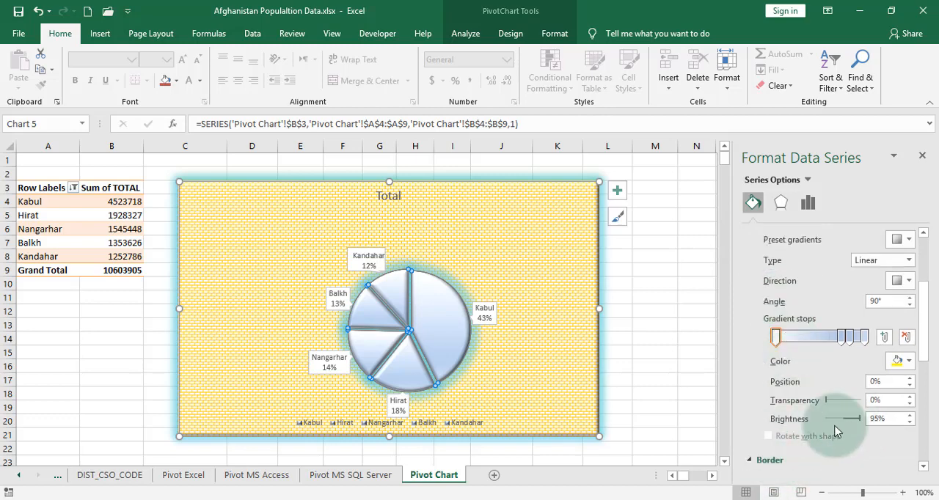
click(785, 458)
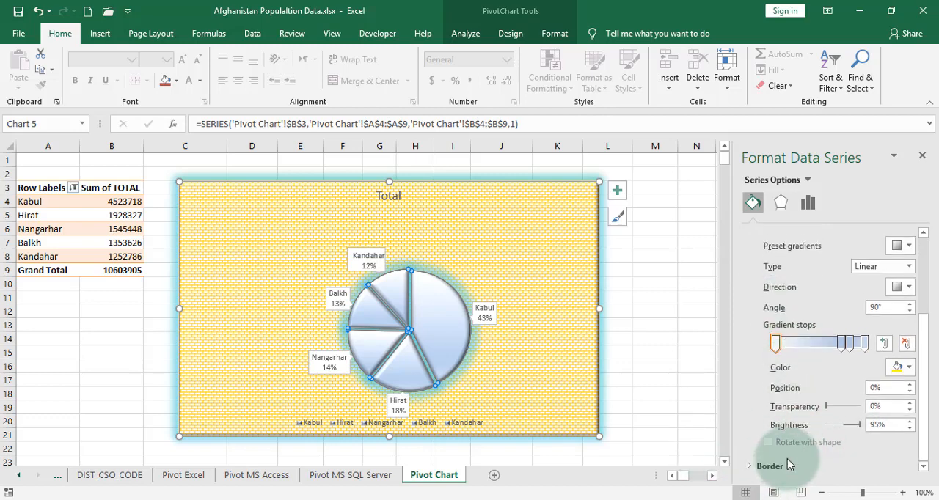
click(903, 369)
click(903, 371)
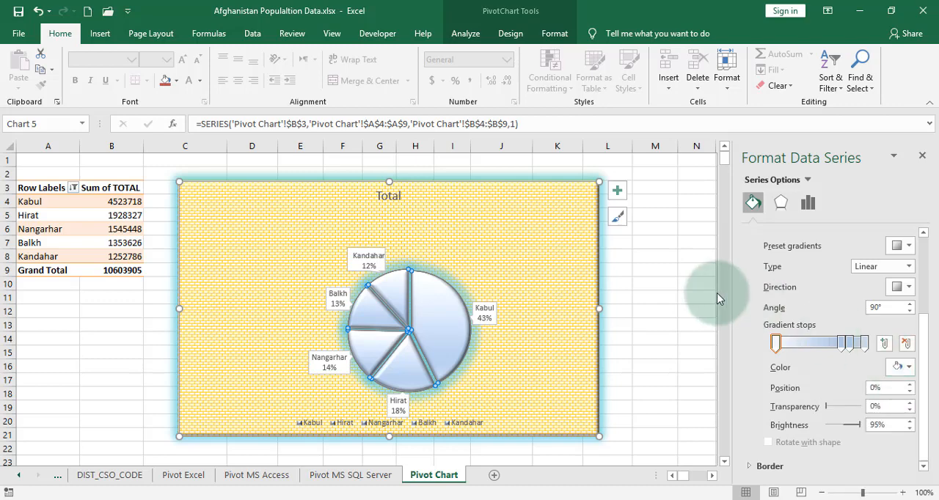
click(922, 156)
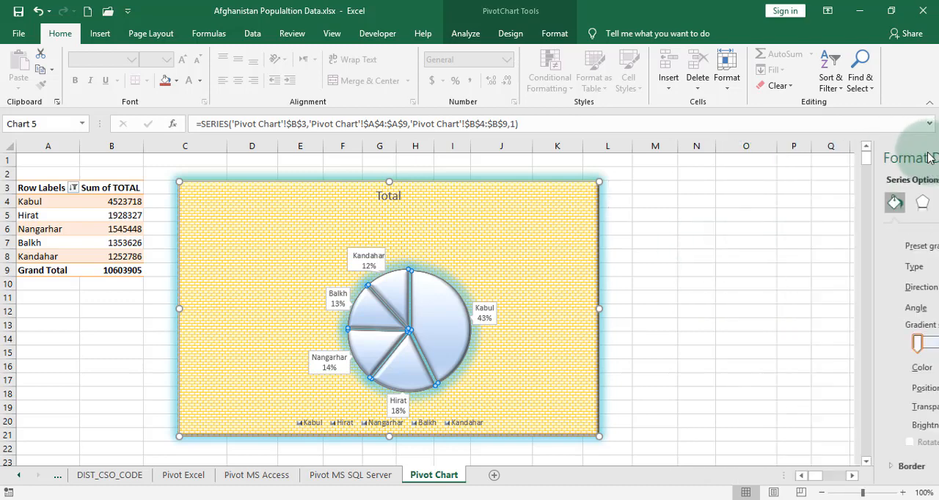
Open the formatting options for the pie chart's data labels
click(378, 261)
right_click(379, 262)
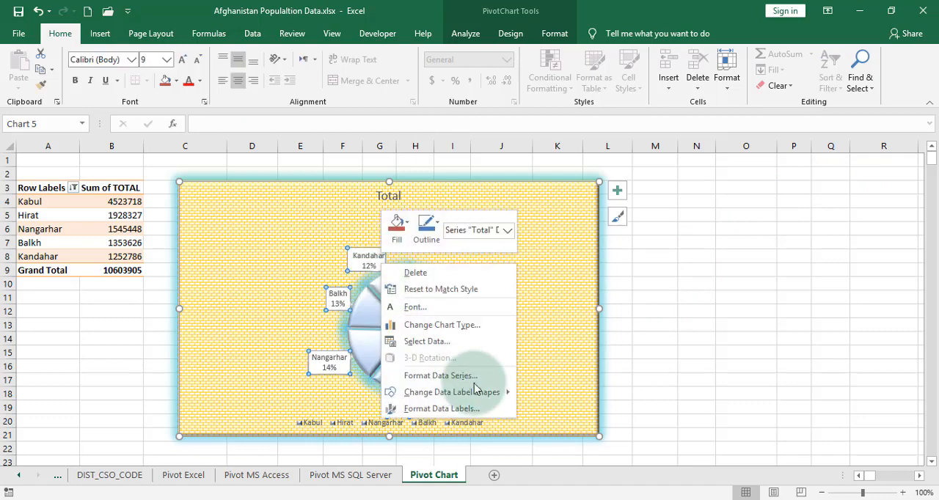
click(487, 410)
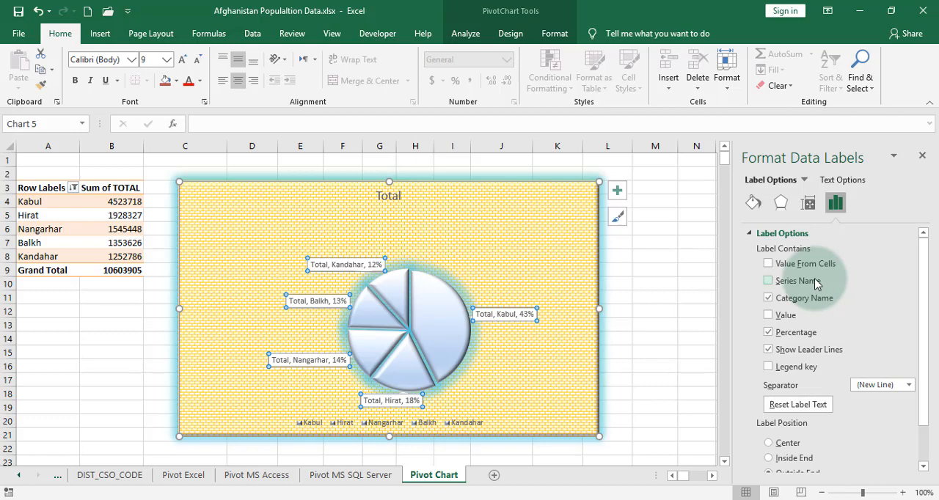
Try including the series name and values from a cell range in the data labels
click(817, 282)
click(785, 265)
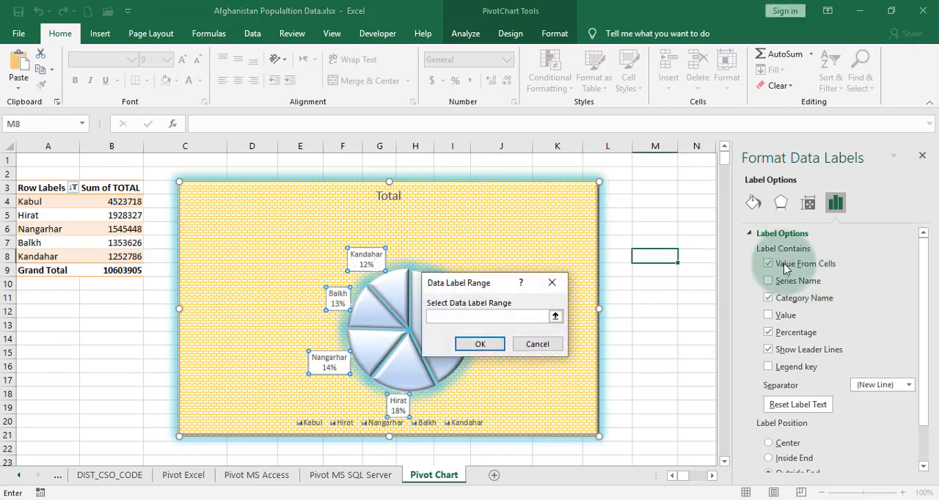
click(537, 344)
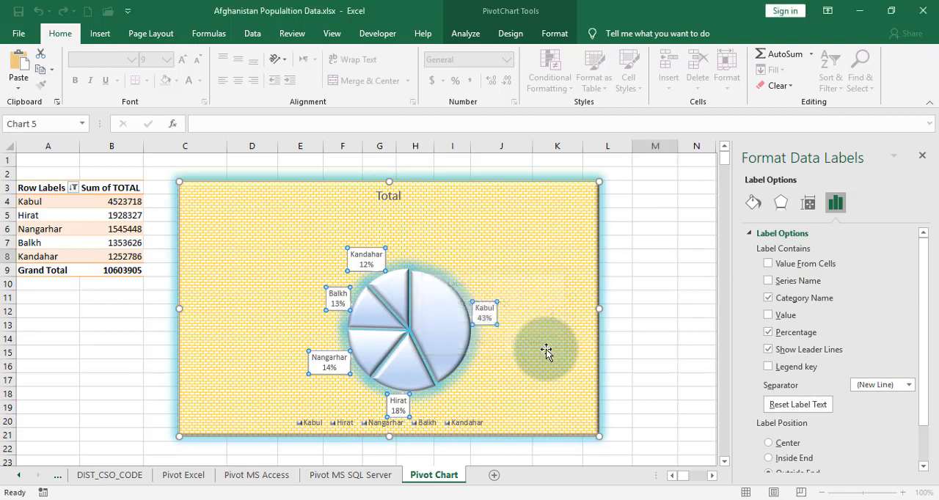
Remove the category name and value from the data labels, keep the percentage and add the legend key
click(772, 300)
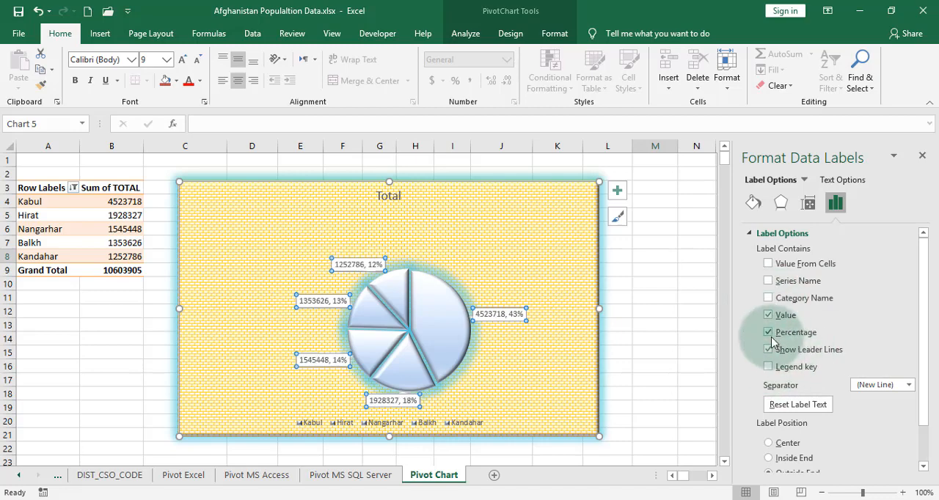
click(768, 314)
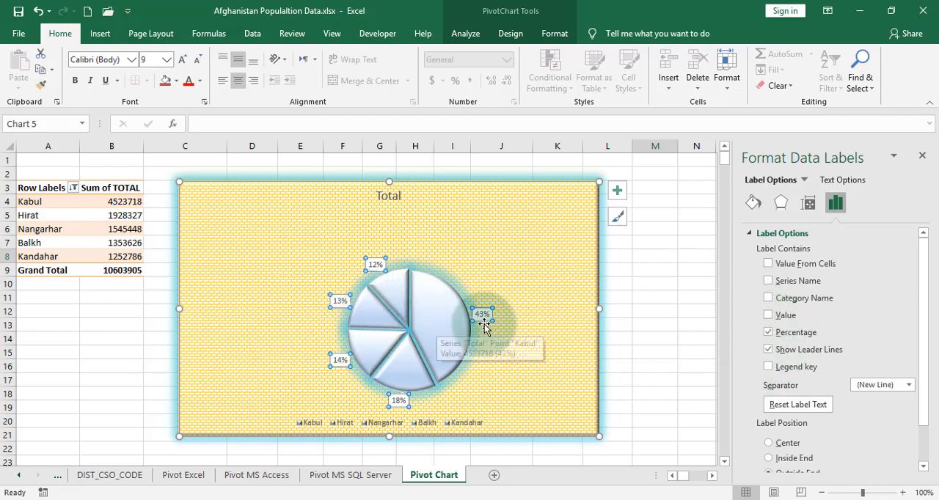
click(768, 367)
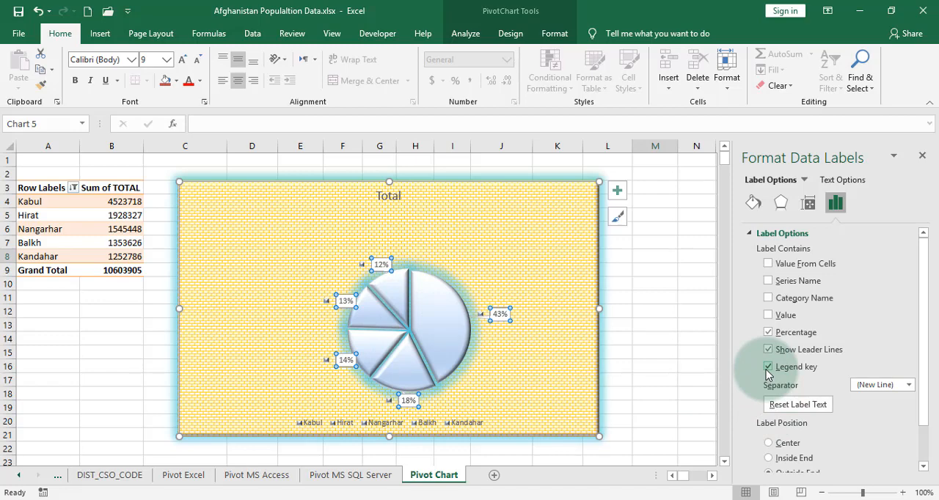
Try the Center, Inside End and Best Fit positions for the data labels, and return them to Outside End
scroll(814, 383, down, 1)
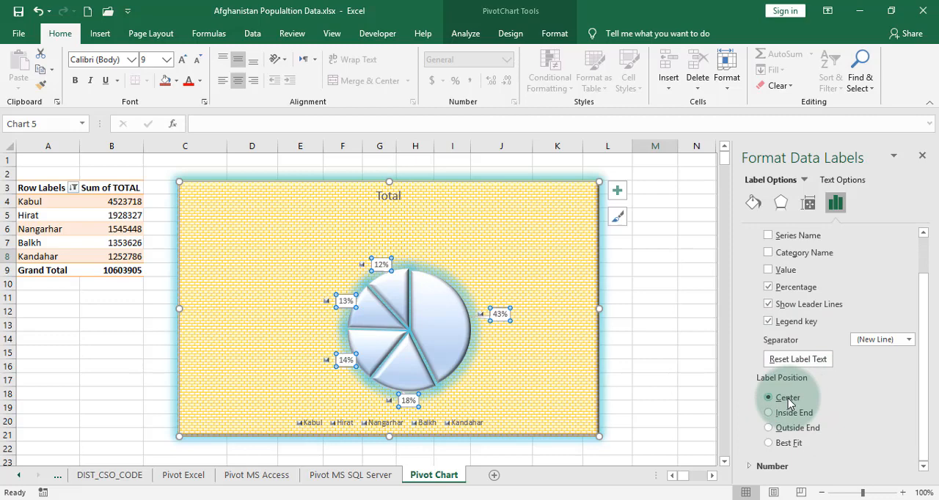
click(790, 412)
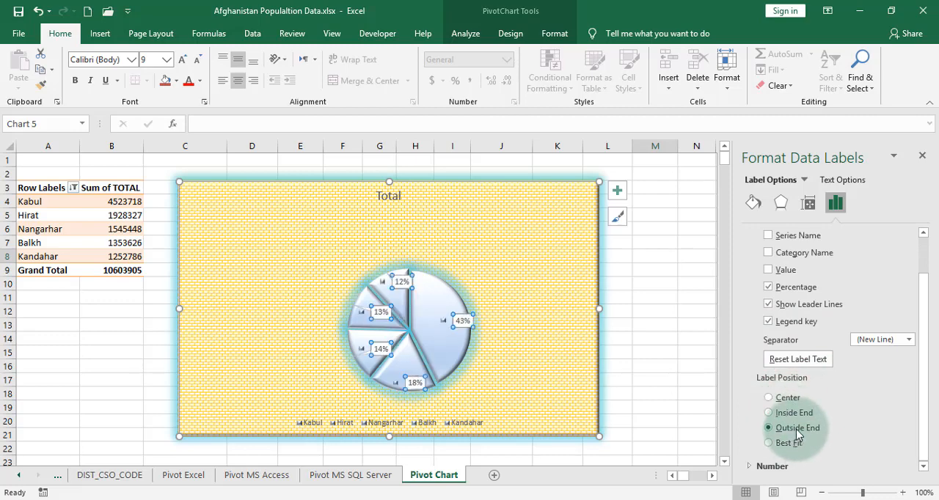
click(794, 446)
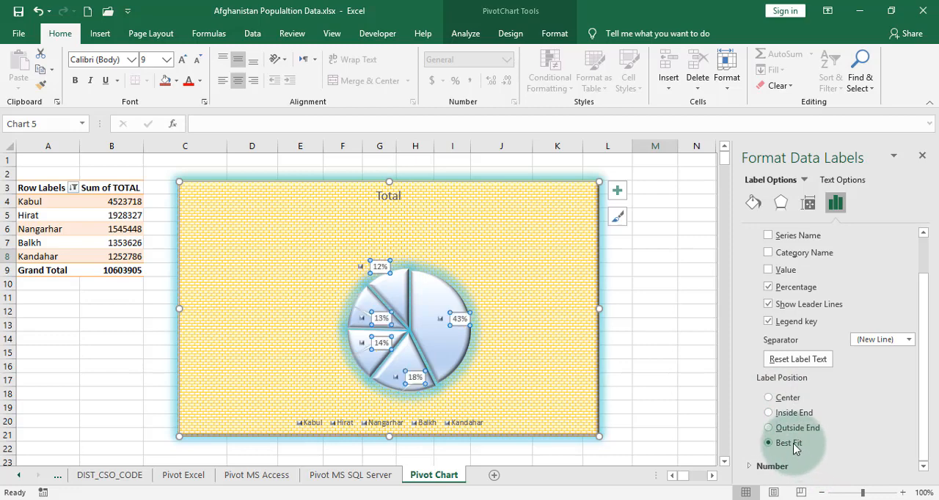
click(795, 428)
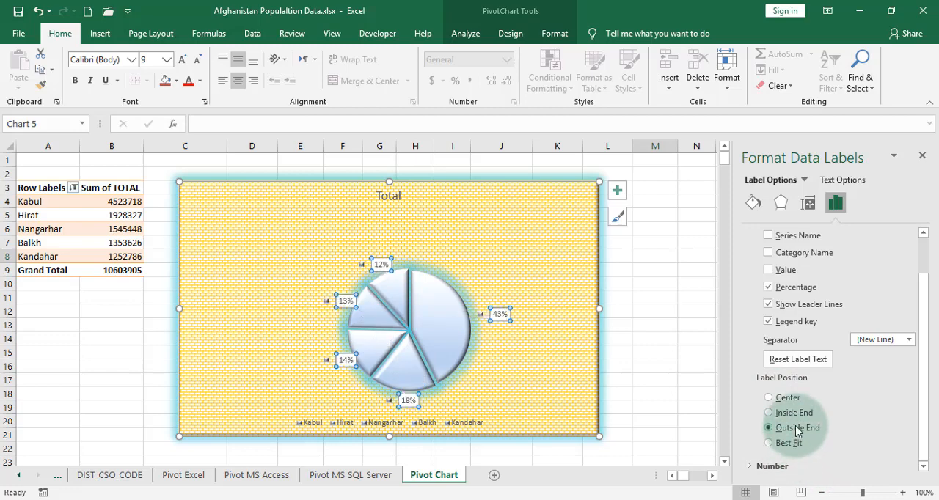
Look through the number format categories available for the data labels
click(760, 468)
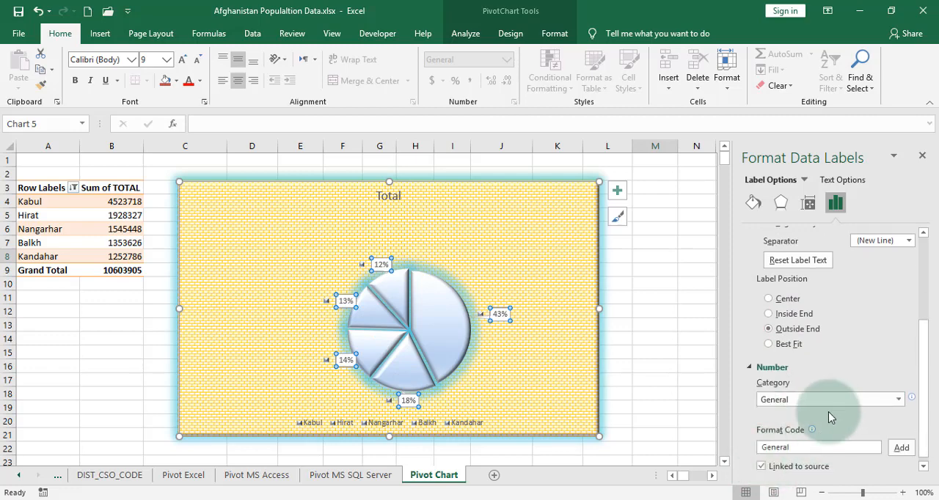
click(900, 400)
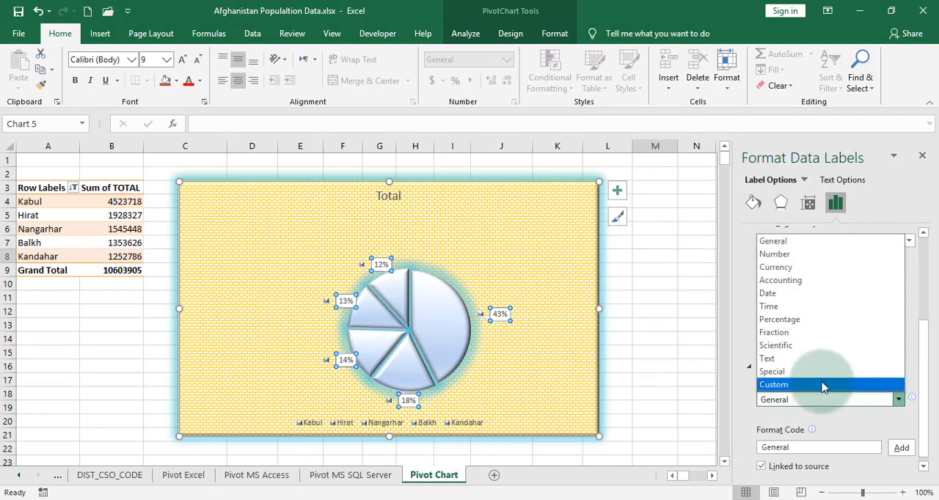
click(788, 408)
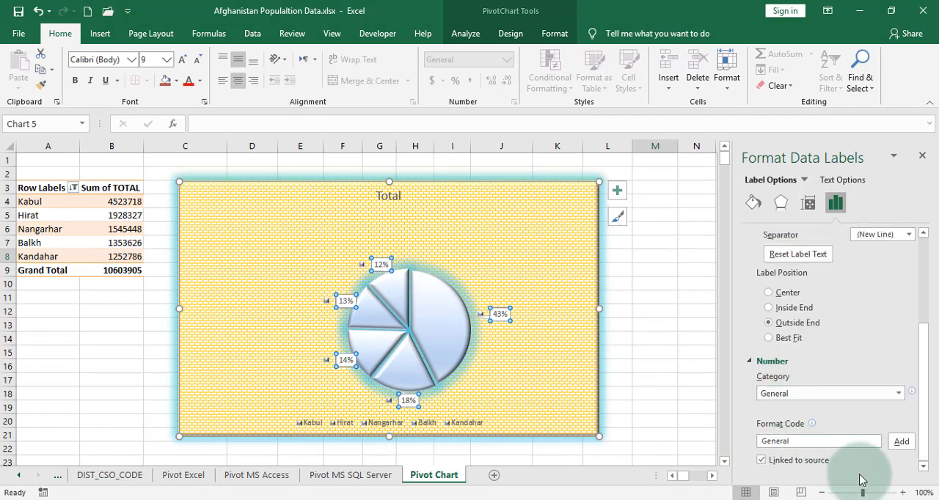
Show the value in the data labels and remove the percentage
click(872, 439)
scroll(798, 345, up, 4)
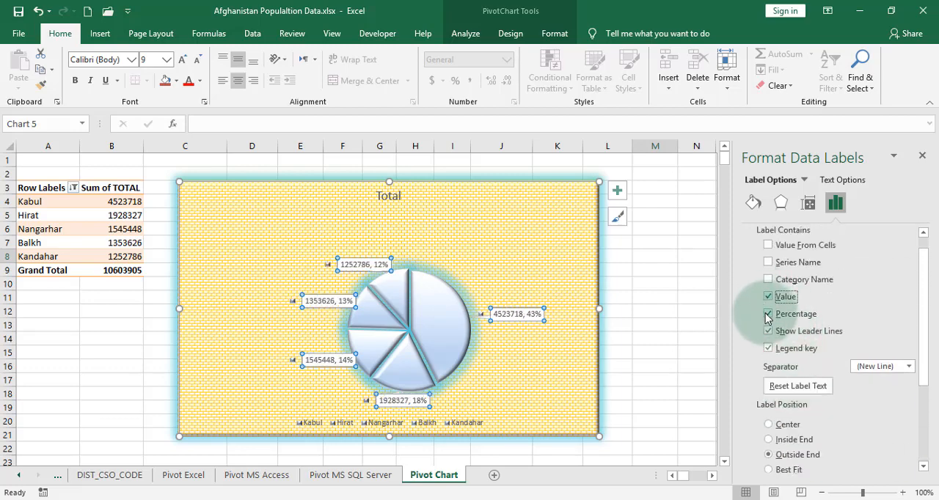
click(768, 314)
scroll(836, 410, down, 3)
scroll(836, 409, down, 1)
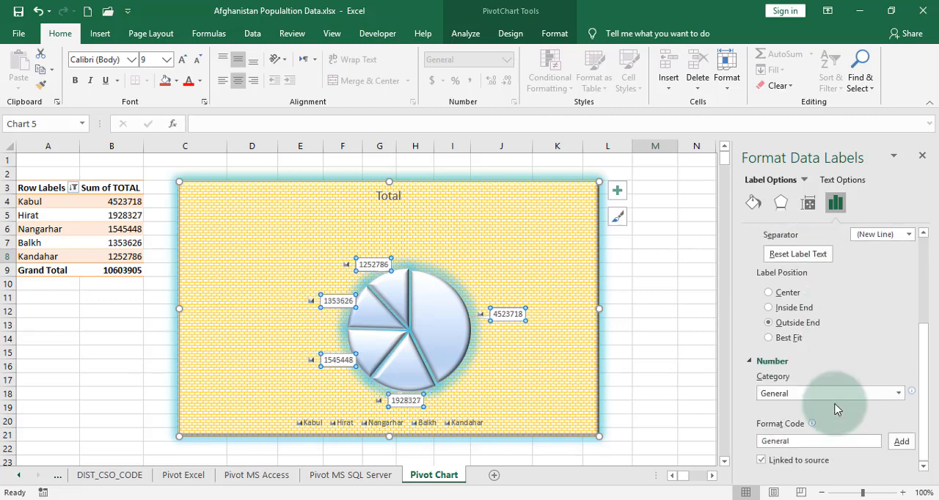
scroll(836, 410, up, 4)
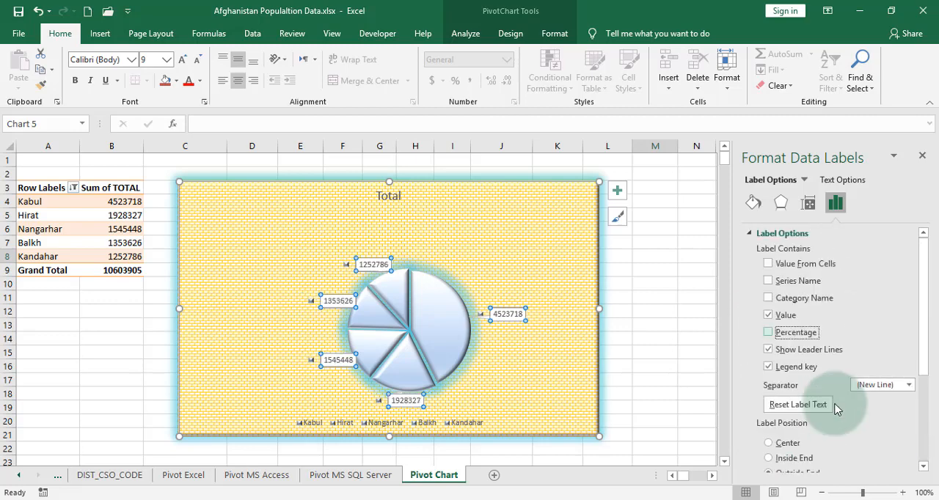
Set the vertical alignment of the data labels to Top Centered and review the remaining alignment and margin options
click(806, 205)
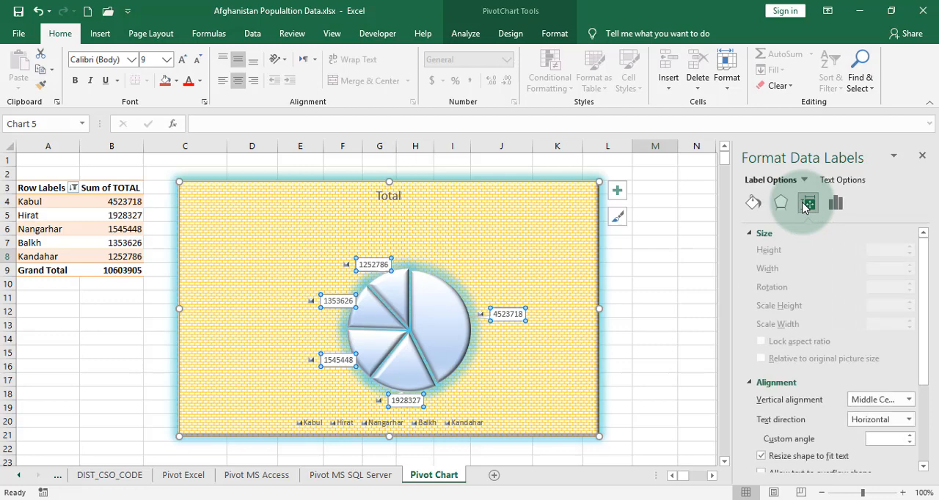
click(833, 422)
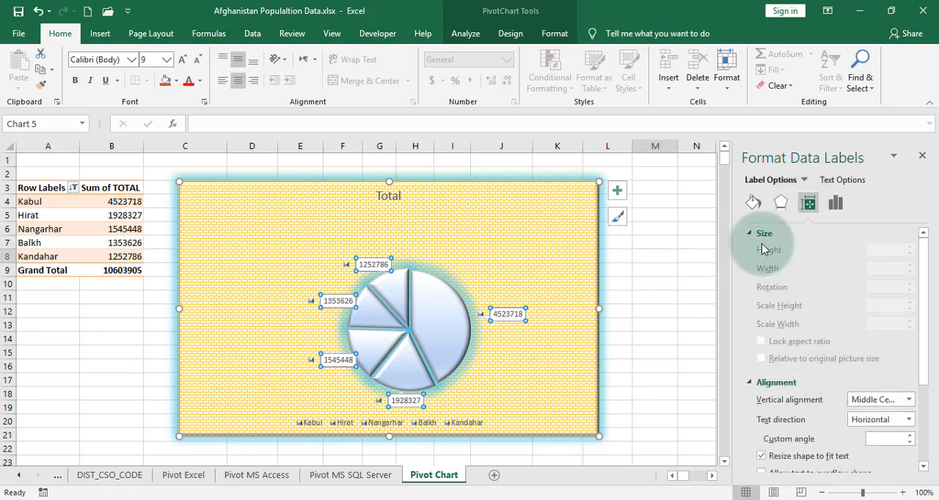
click(881, 401)
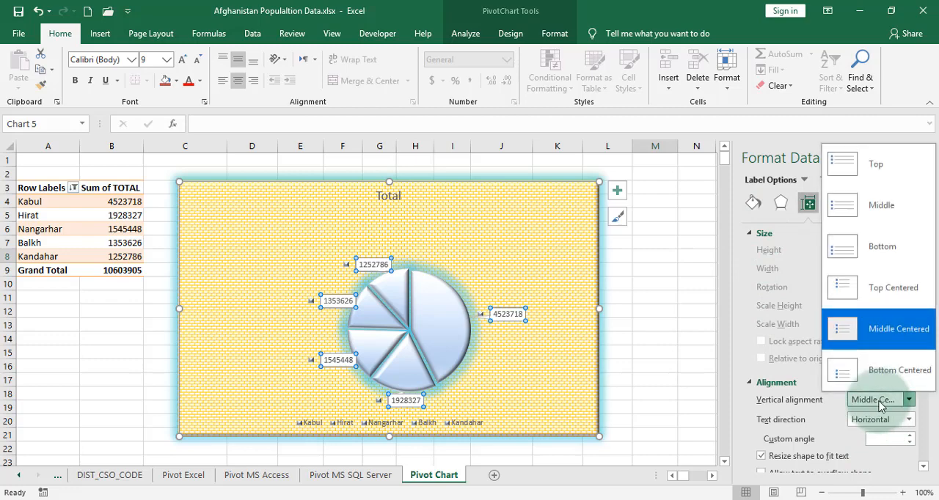
click(884, 293)
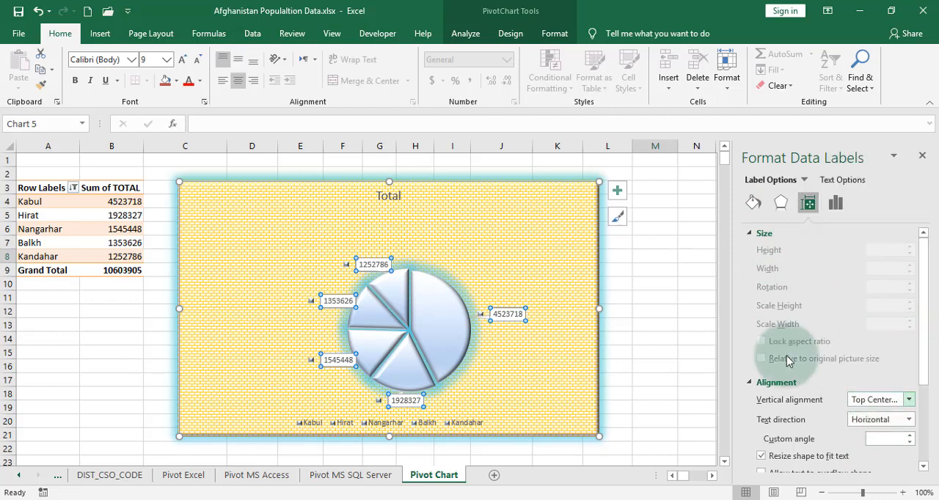
scroll(826, 448, down, 2)
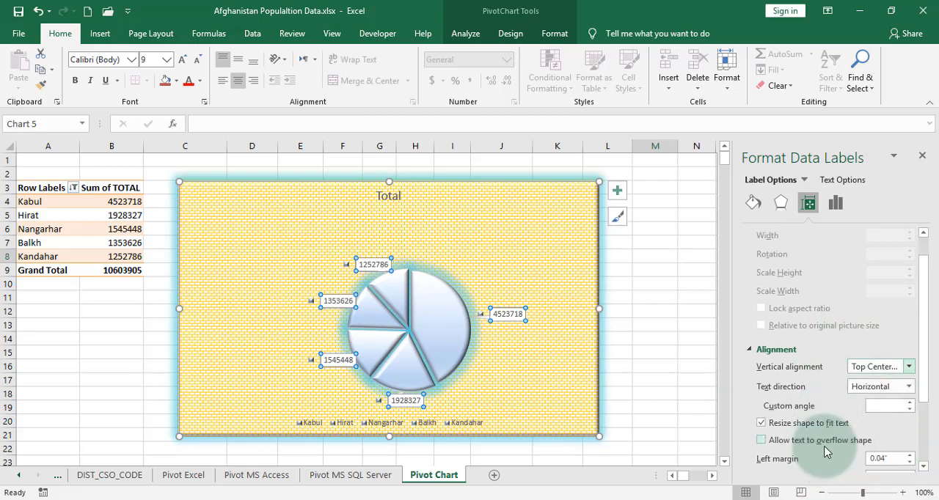
scroll(827, 451, down, 2)
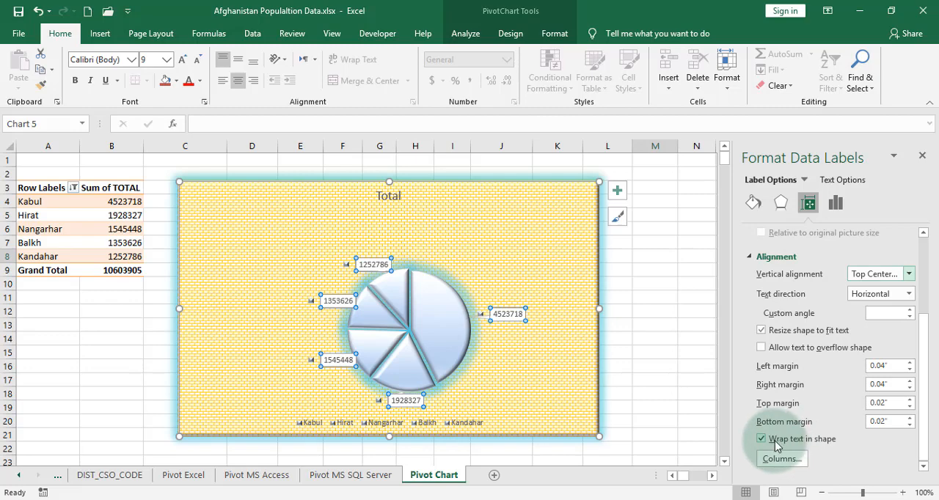
Give the data labels the first preset top bevel, 6 pt wide and high, with the first special-effect material
click(780, 203)
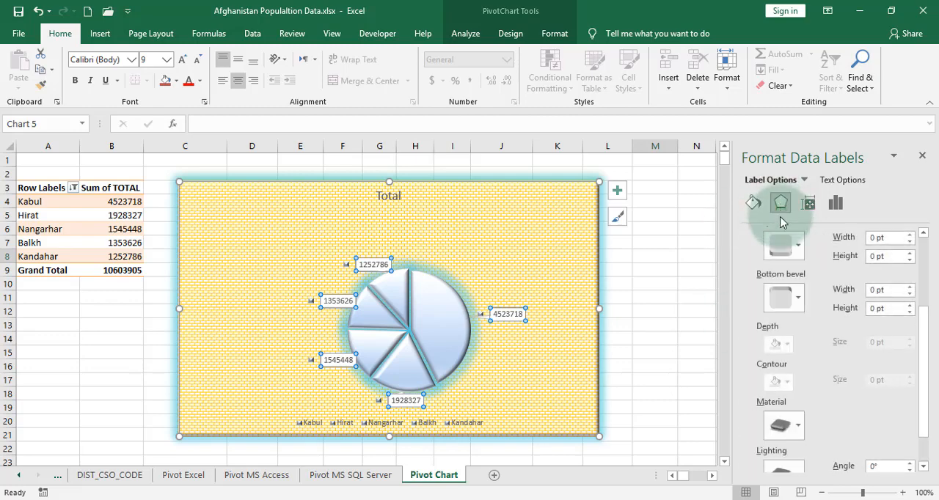
click(799, 249)
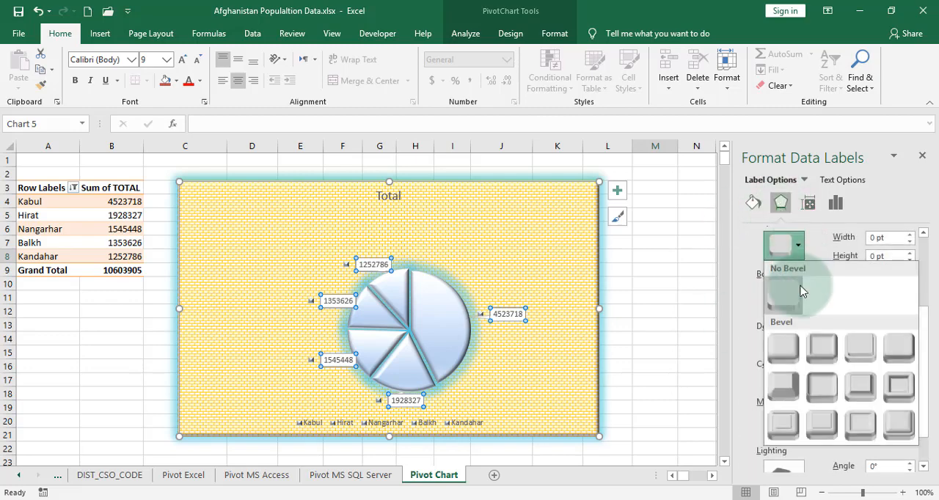
click(783, 349)
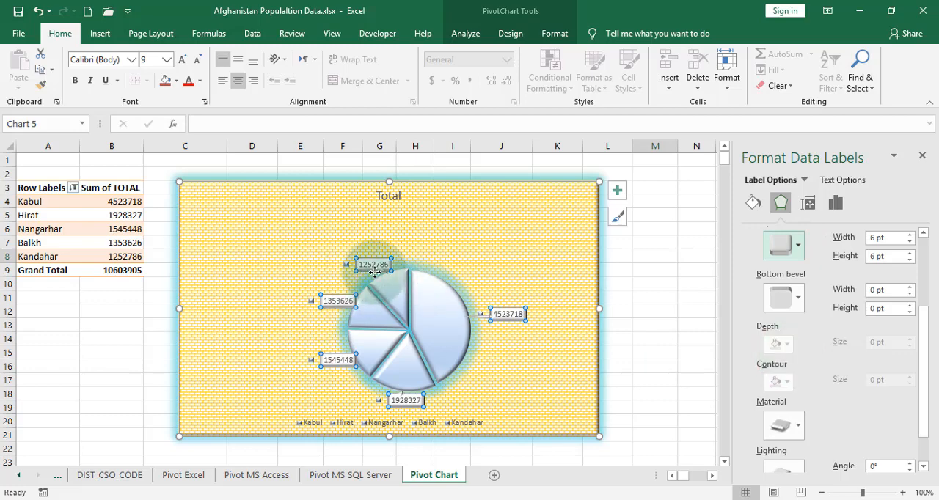
click(785, 427)
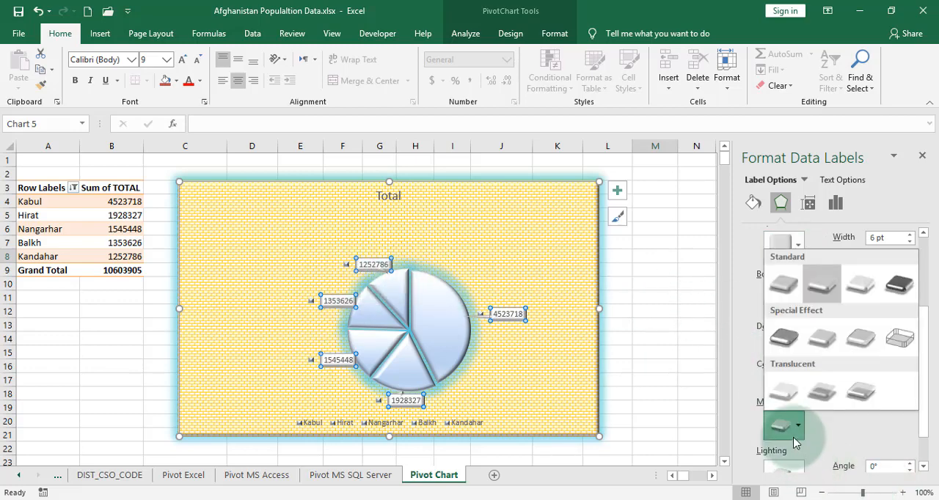
click(793, 353)
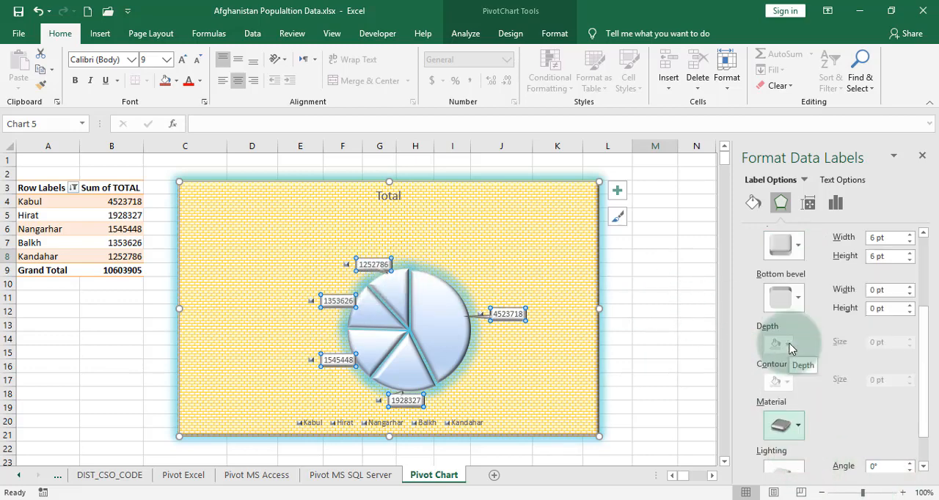
scroll(880, 425, down, 2)
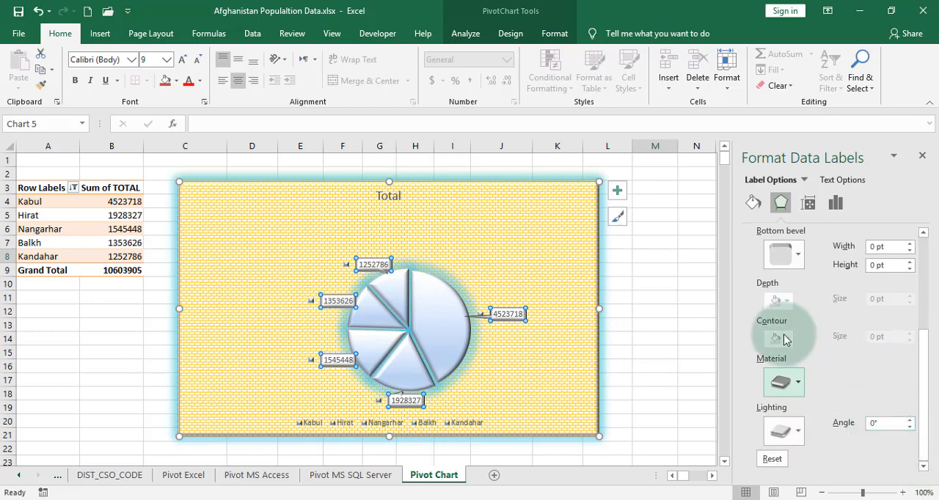
scroll(777, 308, up, 5)
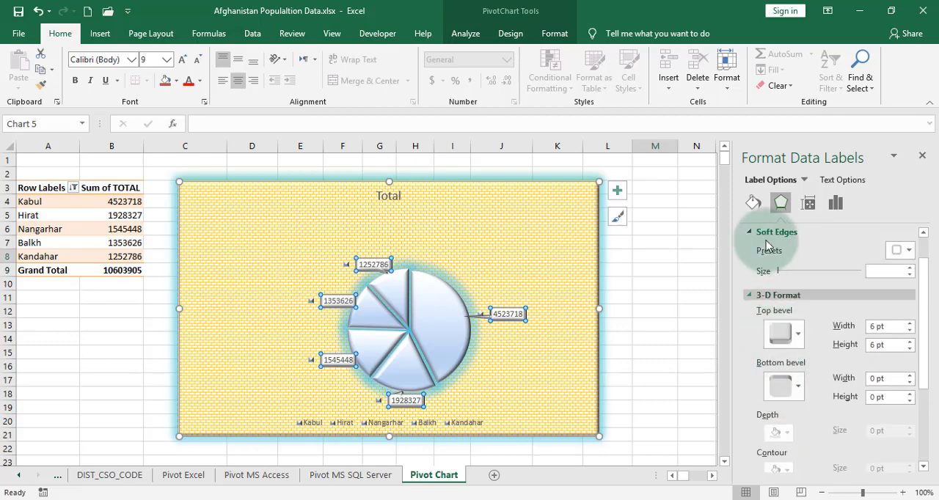
Give the data labels a gradient fill, trying a red radial preset before choosing a dark green one, and finish formatting them
click(752, 203)
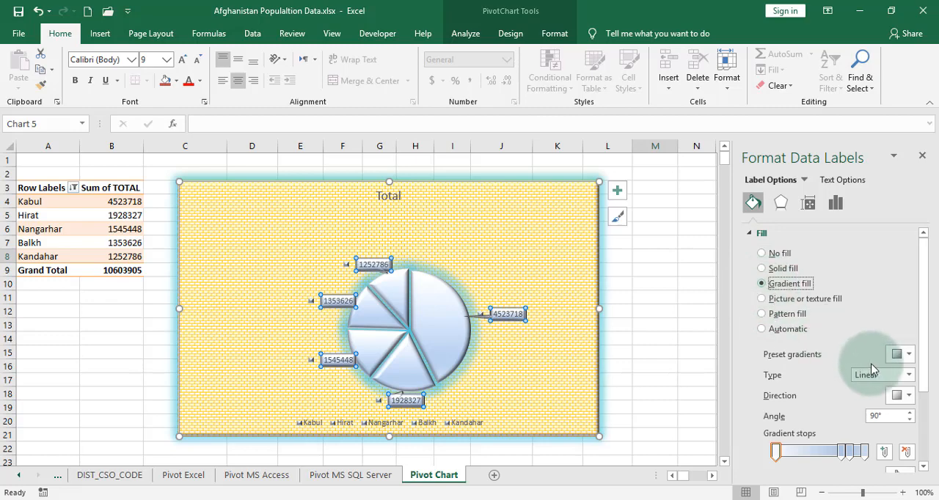
click(908, 355)
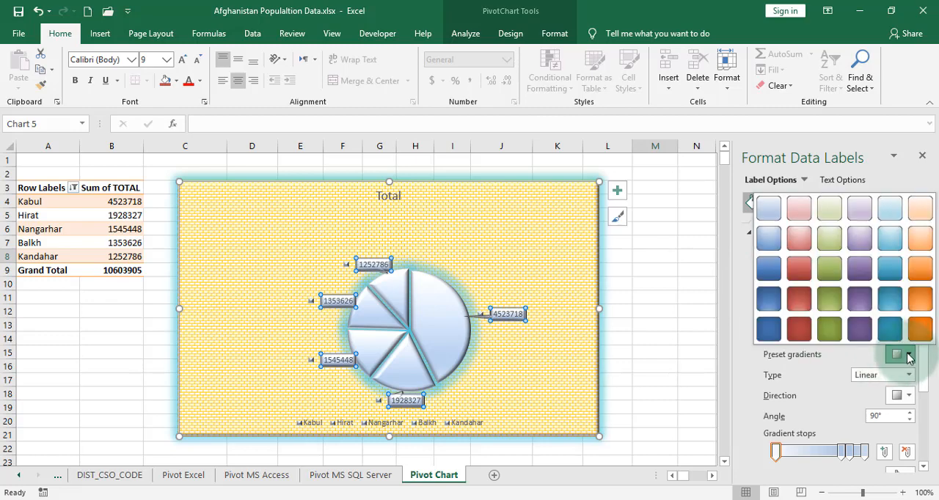
click(809, 306)
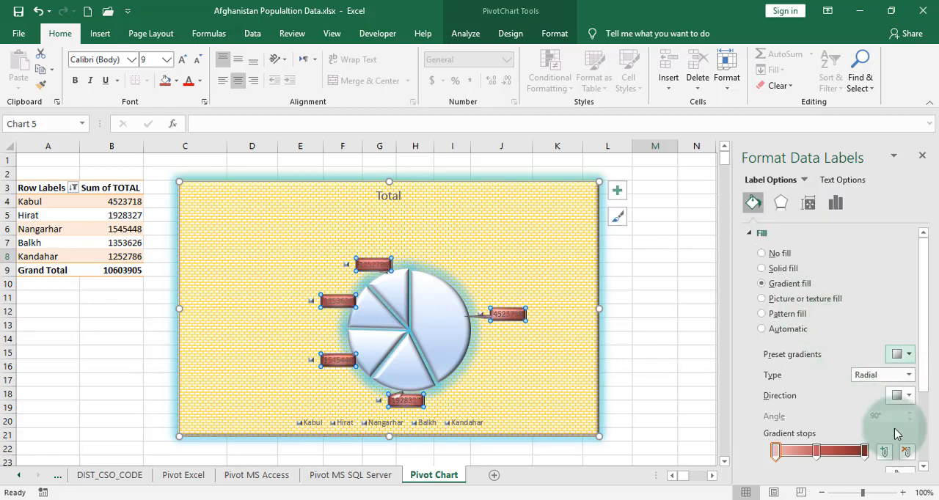
click(910, 354)
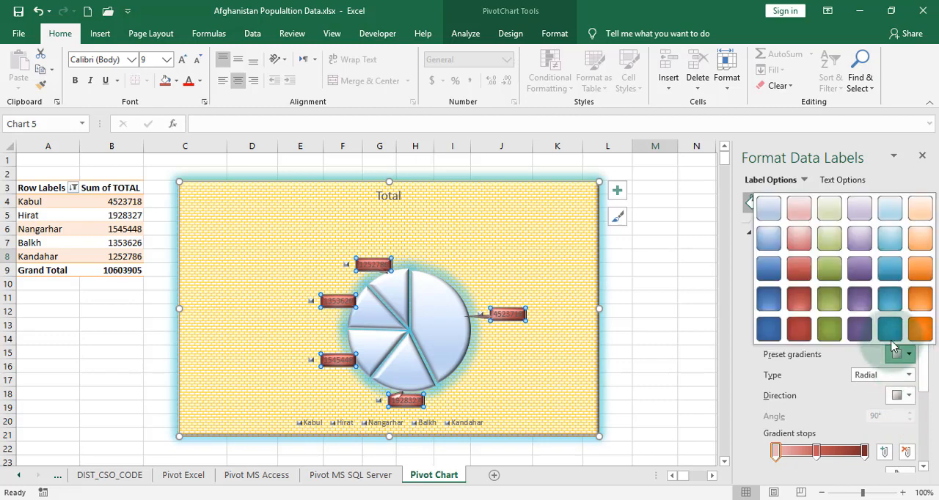
click(842, 337)
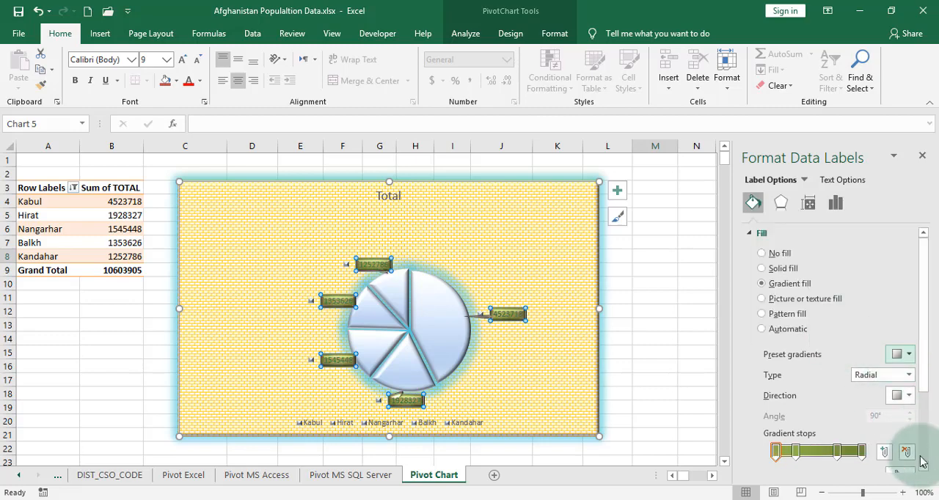
scroll(841, 396, down, 3)
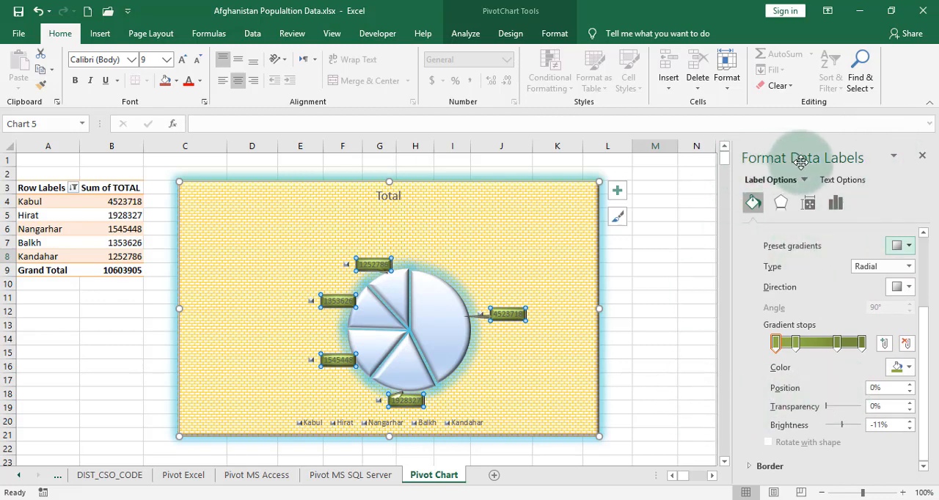
click(920, 156)
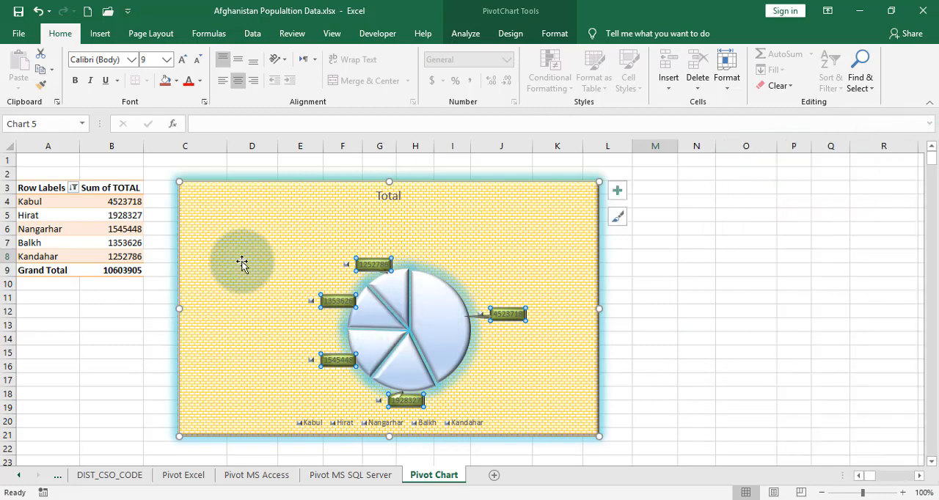
Try the pale outlined chart style, fourth among the presets, and apply Style 5 to the pivot chart
click(511, 34)
click(328, 69)
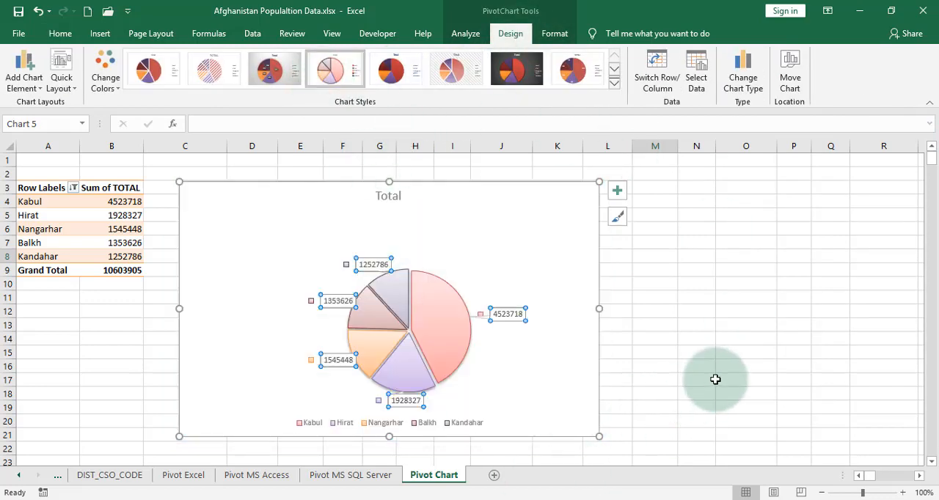
click(614, 82)
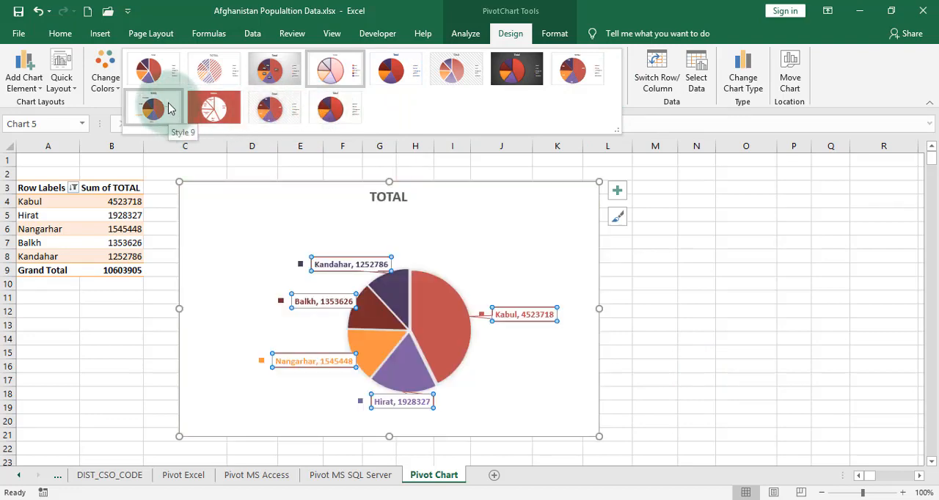
click(408, 70)
Look over the quick layouts and the data label placement choices, and move the legend to the top of the chart
click(61, 69)
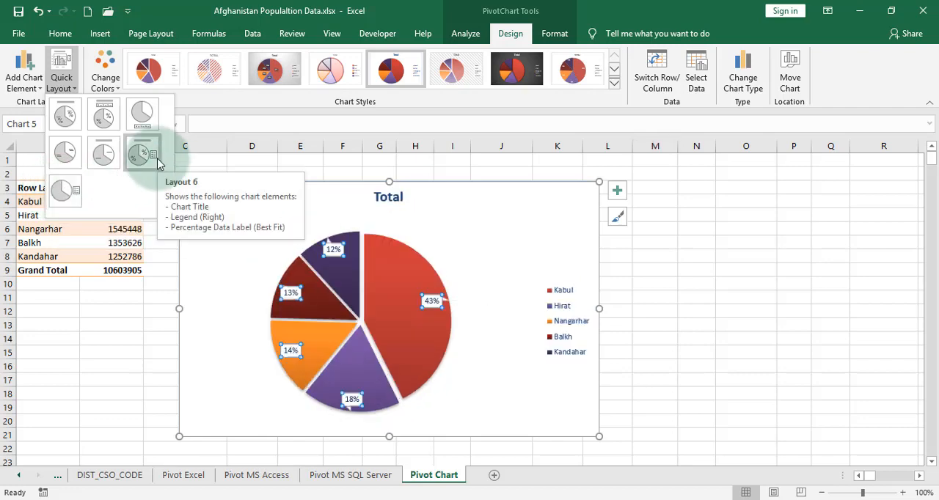
click(33, 87)
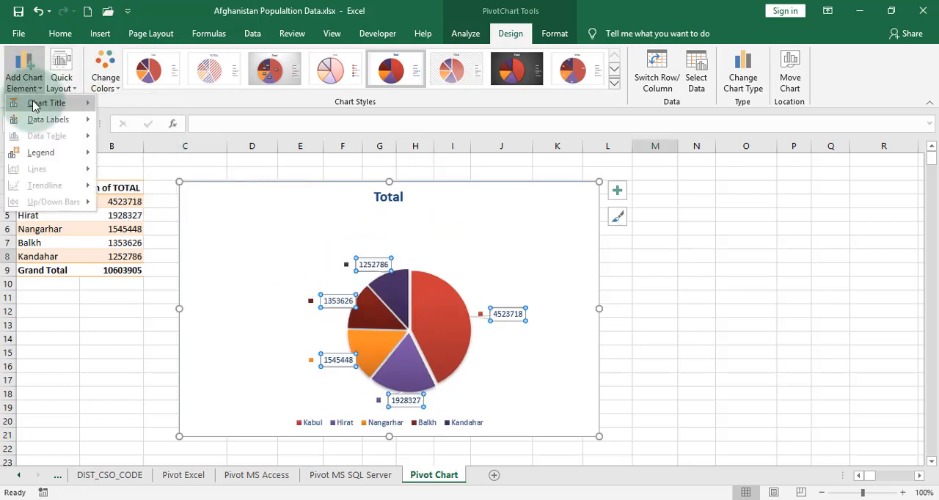
mouse_move(38, 127)
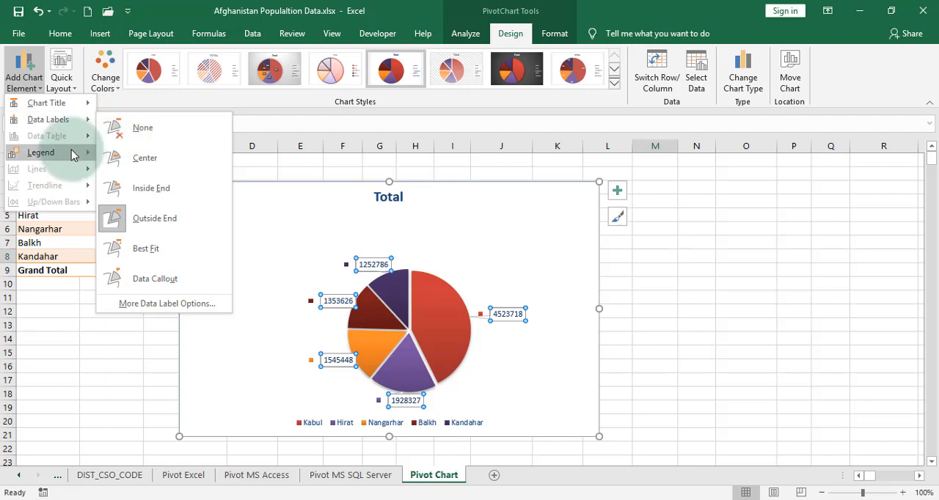
mouse_move(72, 153)
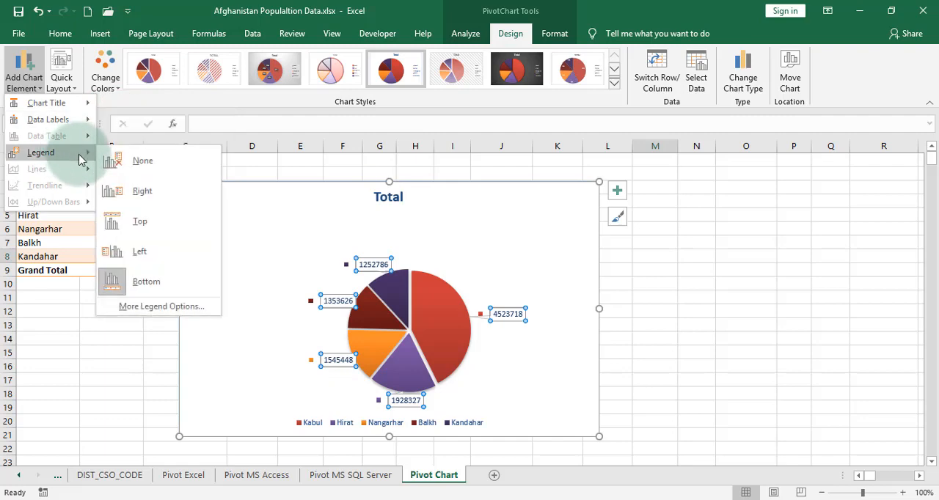
click(137, 226)
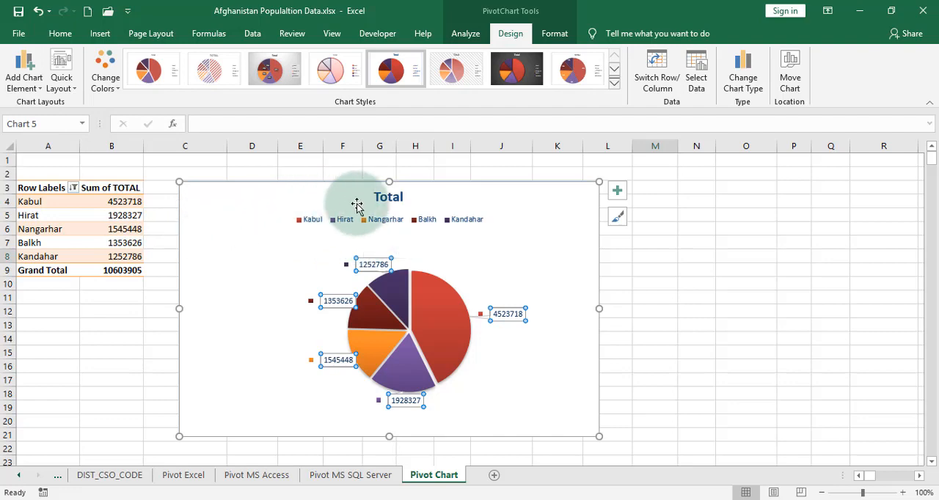
Change the chart title to "Data Population by Provinces"
click(379, 202)
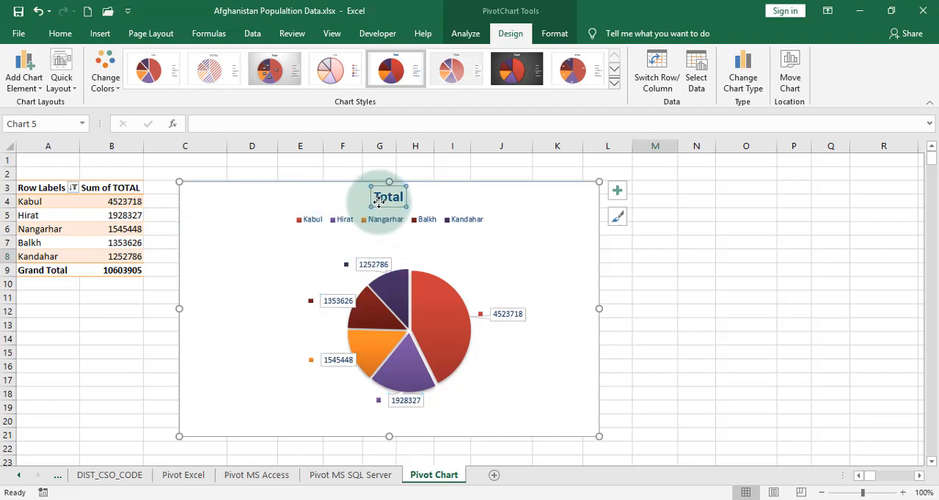
click(360, 128)
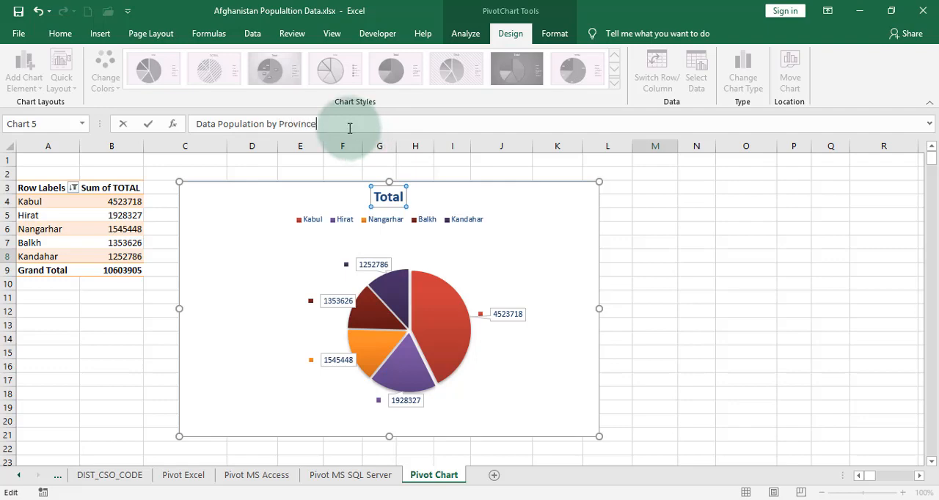
drag(350, 124, 87, 130)
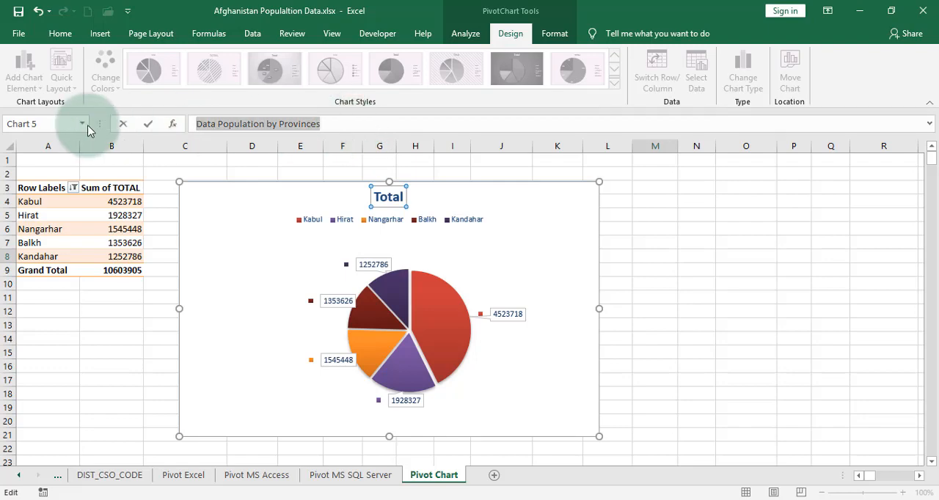
key(Return)
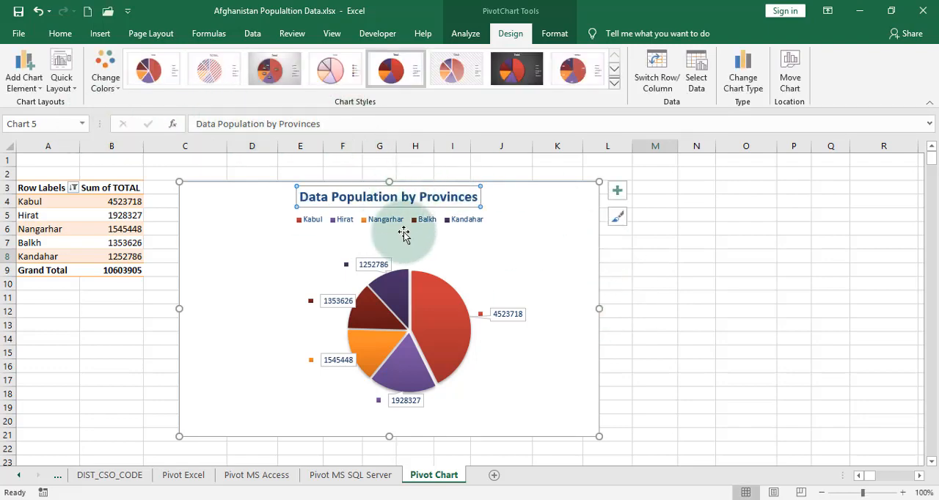
Review the chart title placement choices and apply the last chart style preset, trying the pale outlined one first
click(619, 192)
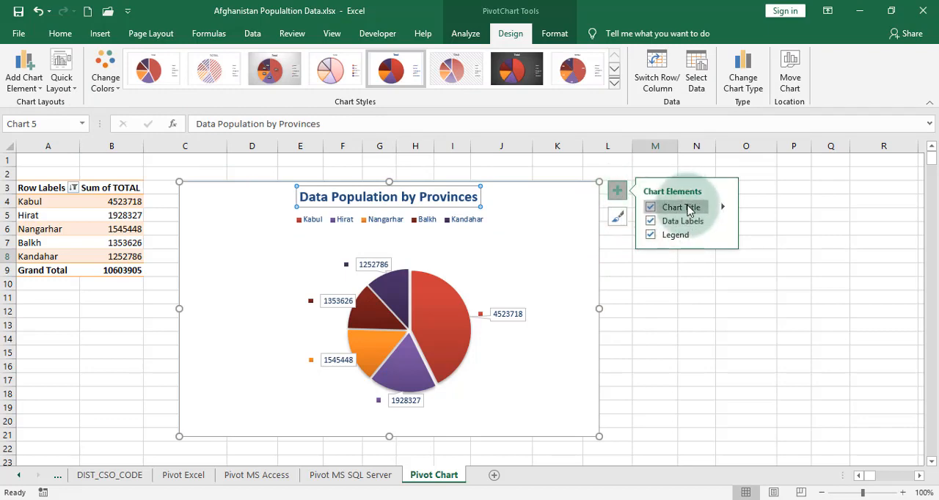
click(723, 209)
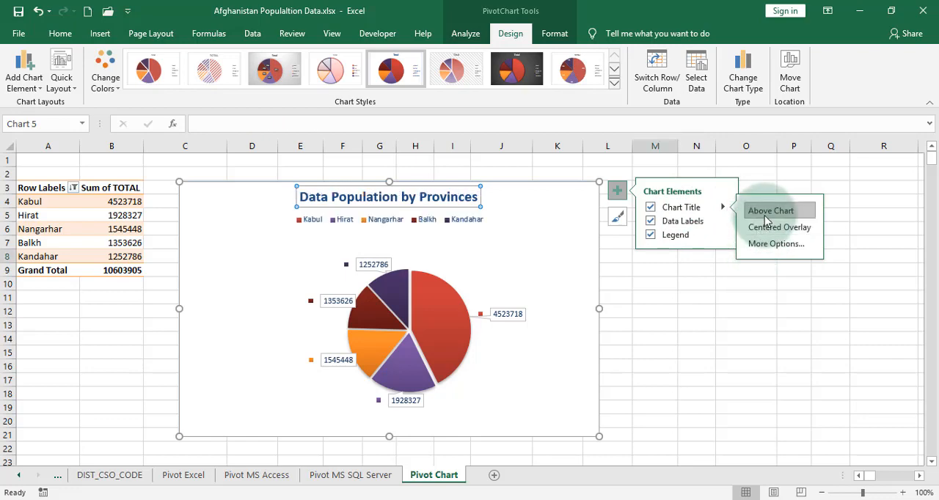
click(616, 218)
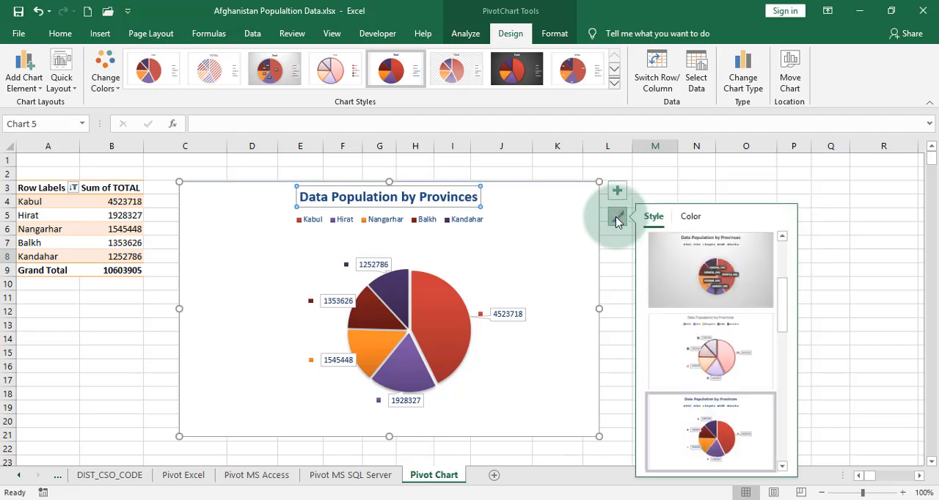
click(689, 348)
scroll(690, 347, down, 3)
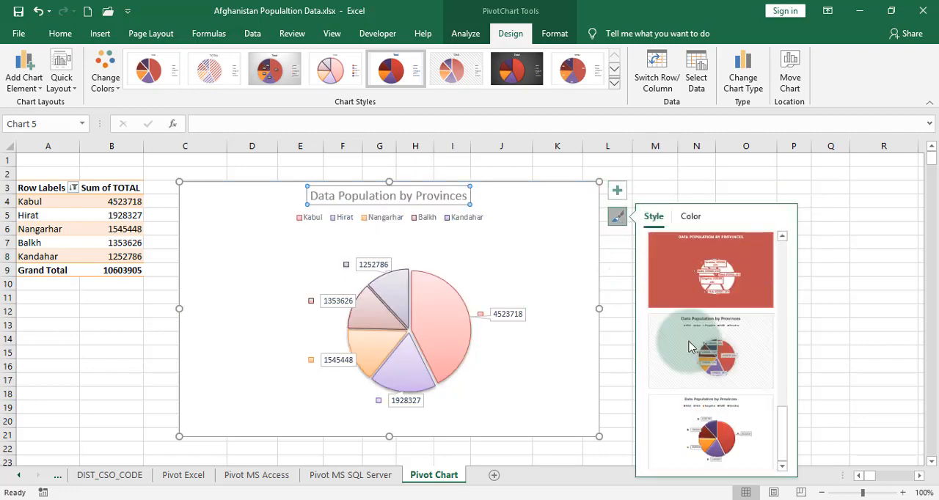
click(713, 365)
click(709, 449)
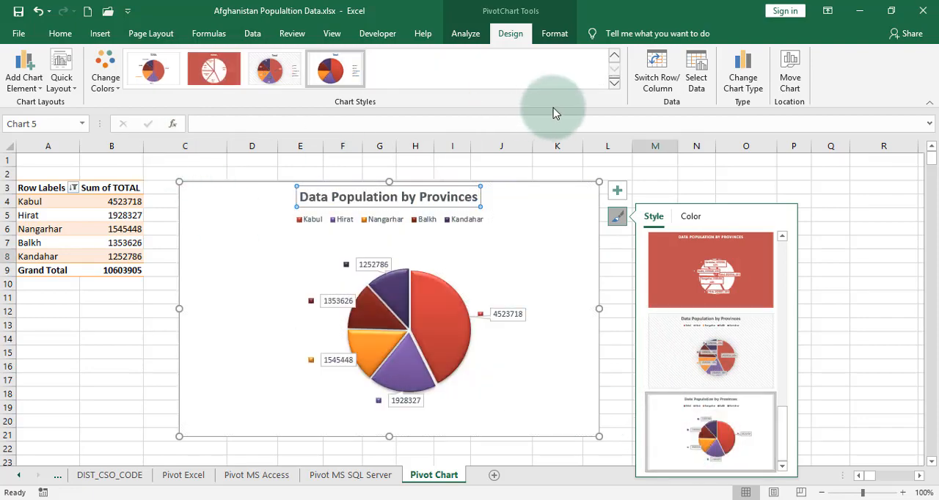
Look over the full set of chart styles and the colorful and monochromatic palettes for the pie chart
click(615, 87)
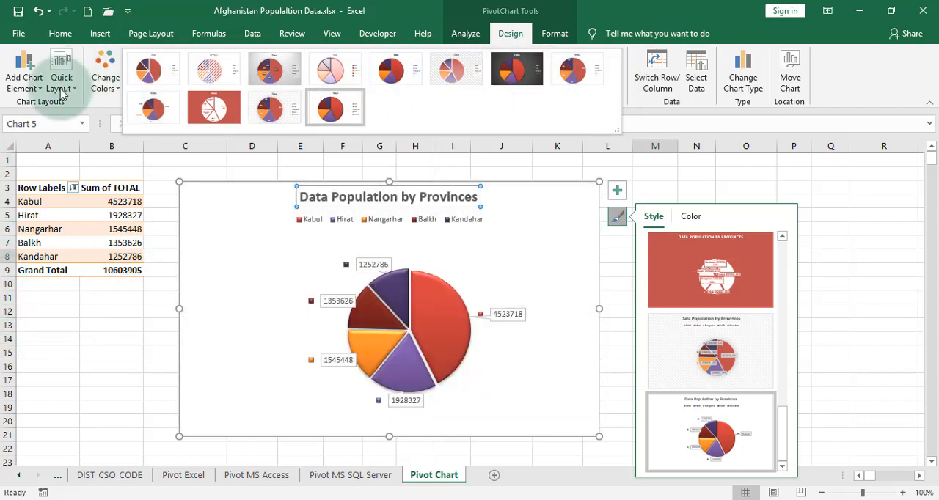
click(103, 82)
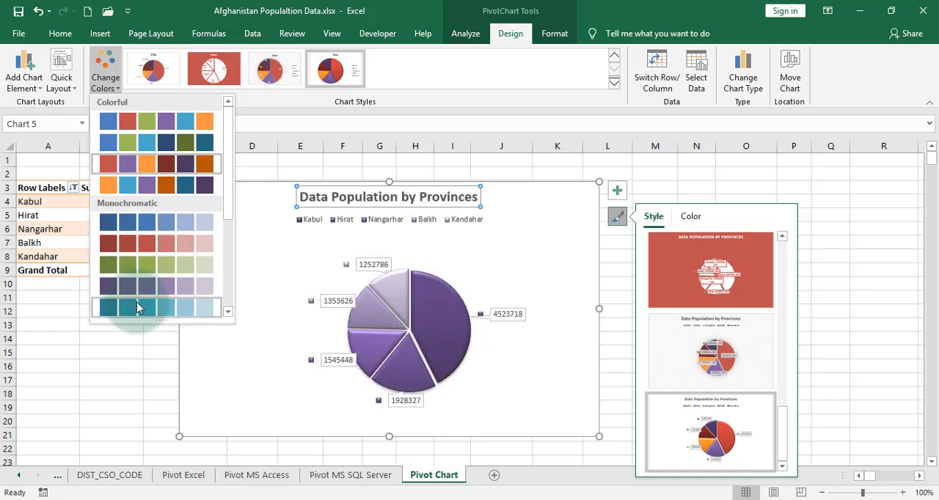
drag(228, 219, 224, 307)
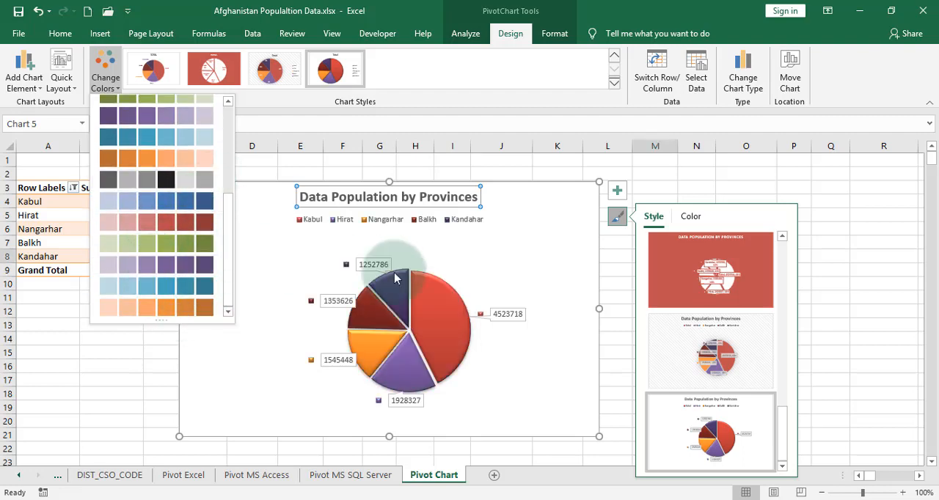
click(538, 436)
Change the pivot chart's type from pie to Doughnut
click(743, 80)
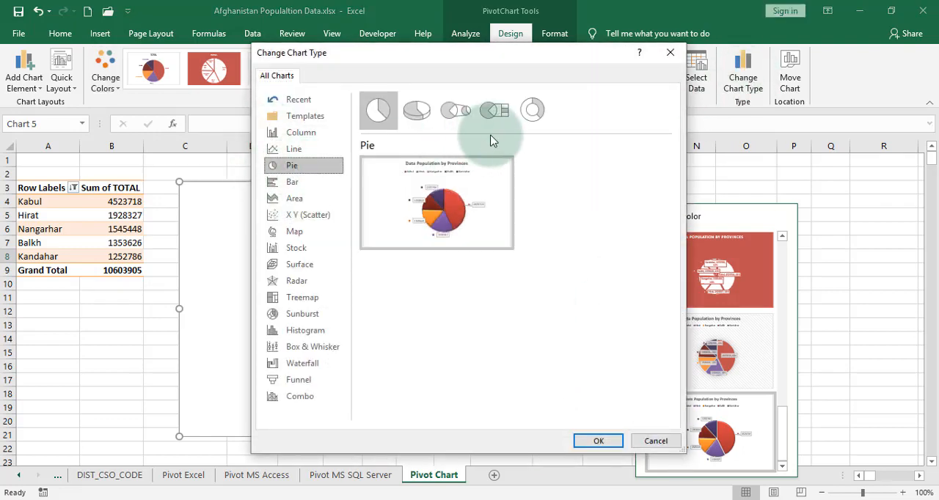
click(534, 110)
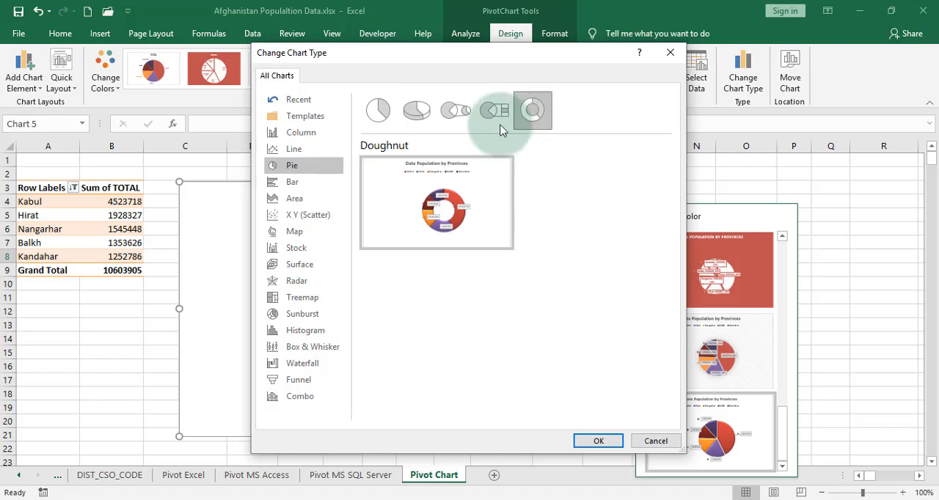
click(599, 441)
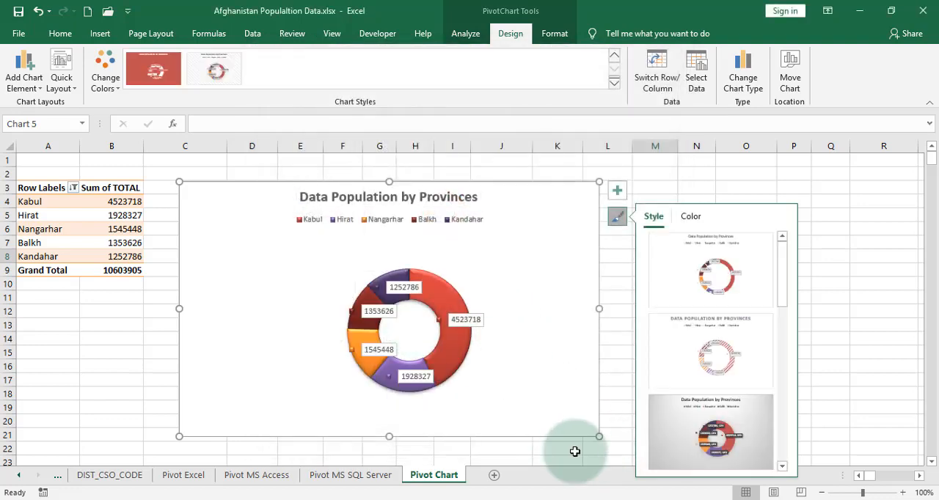
Recolor the doughnut series with the first Colorful palette
click(460, 363)
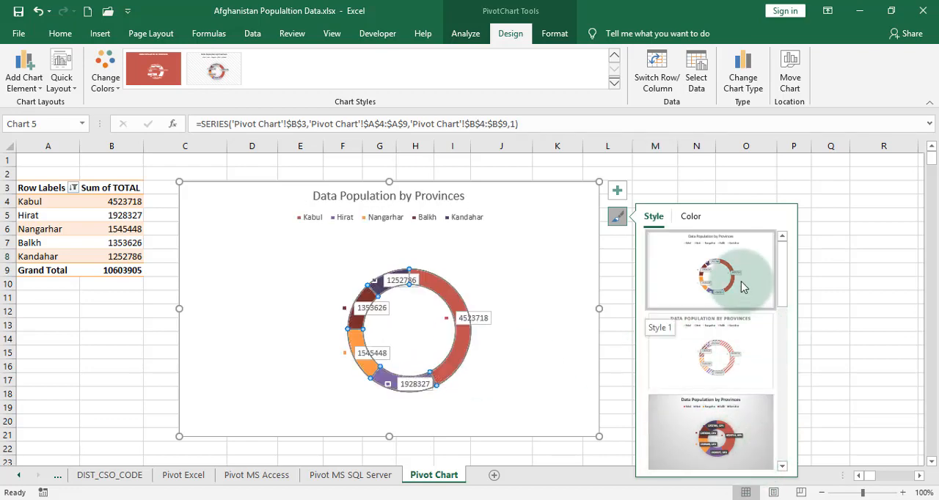
click(688, 217)
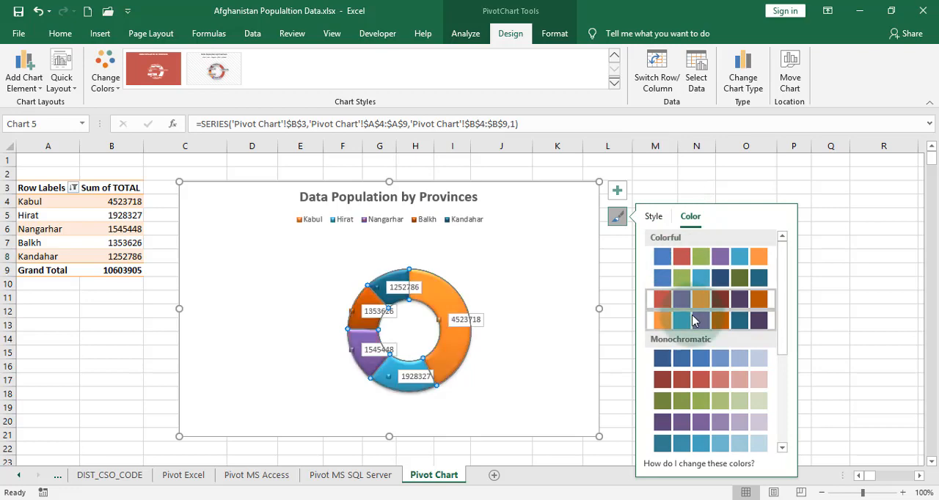
click(721, 259)
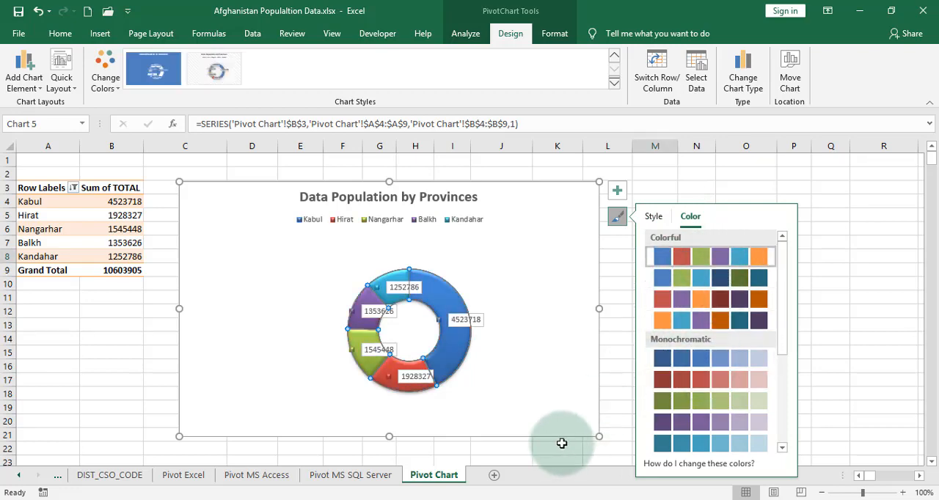
Pull the Kabul slice out of the doughnut and undo the move
click(451, 347)
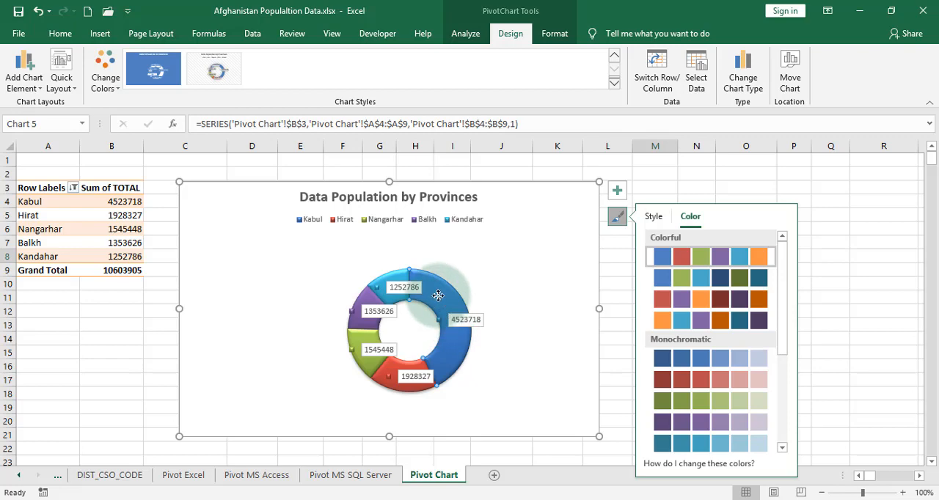
drag(437, 295, 476, 297)
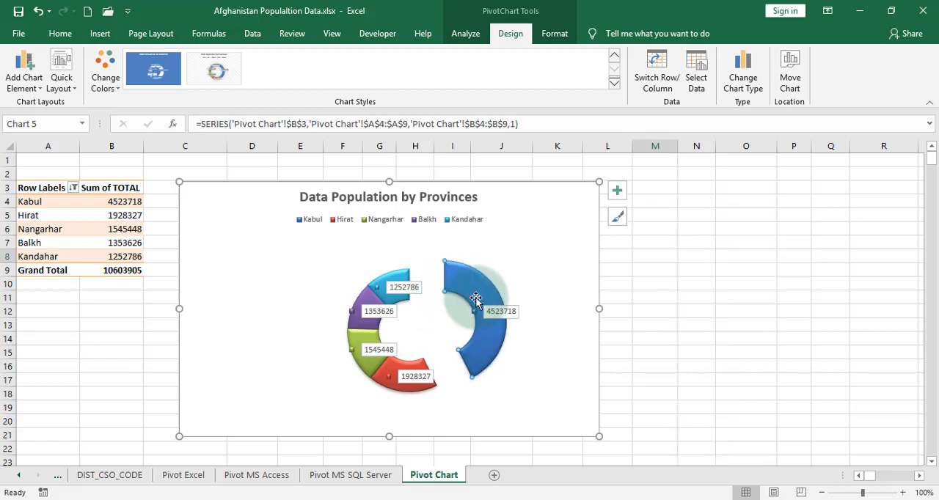
key(ctrl+z)
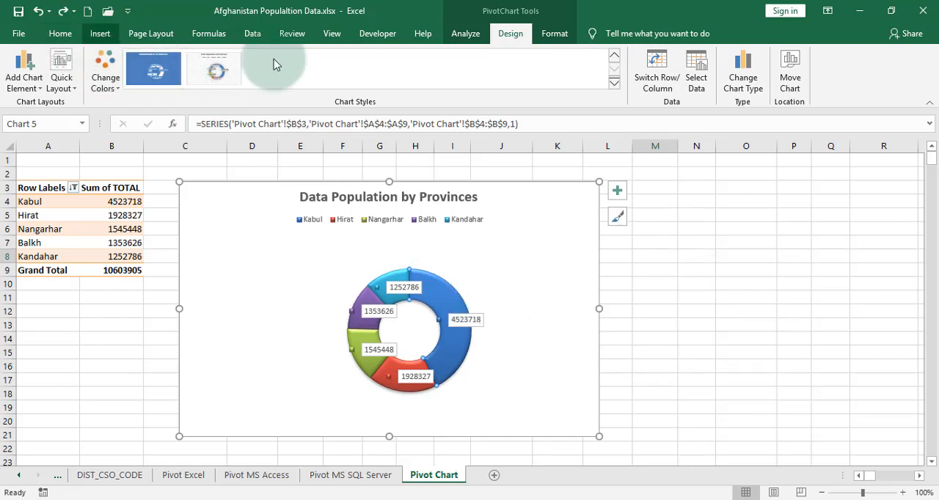
Fill the Kabul slice of the doughnut with the standard yellow color, trying a red fill first
click(549, 35)
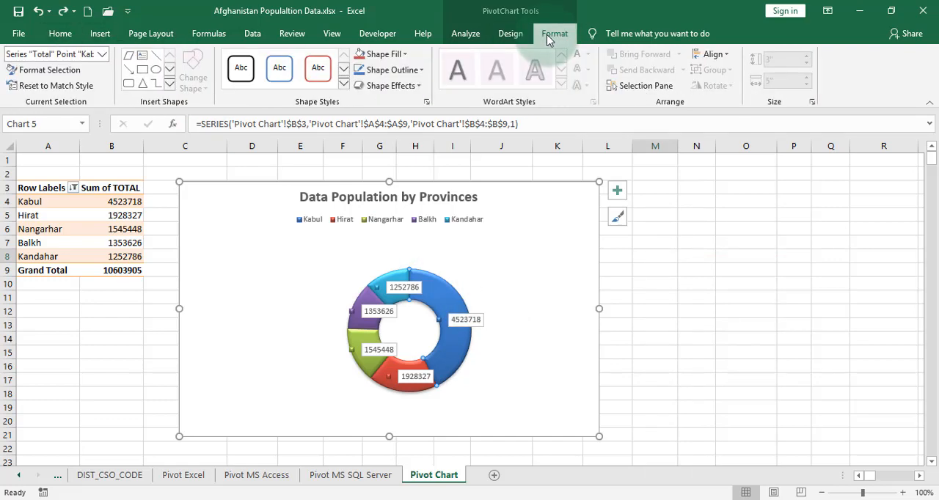
click(357, 58)
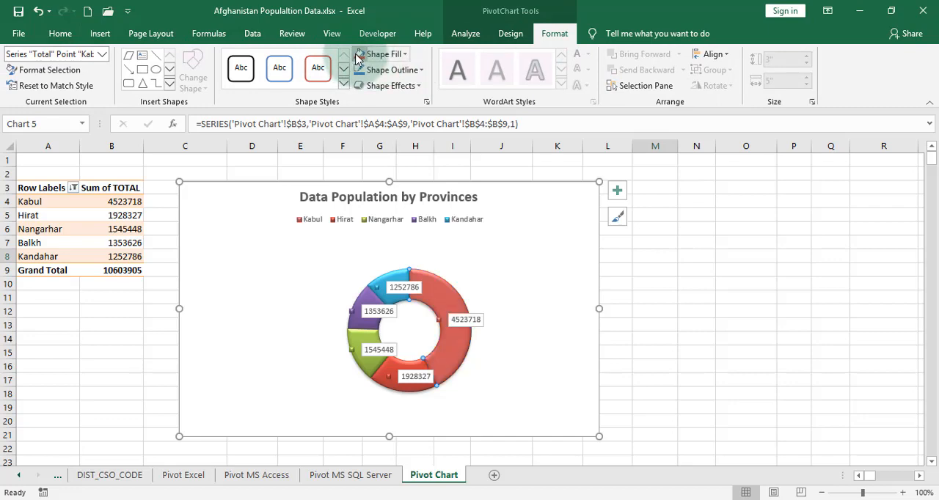
click(404, 54)
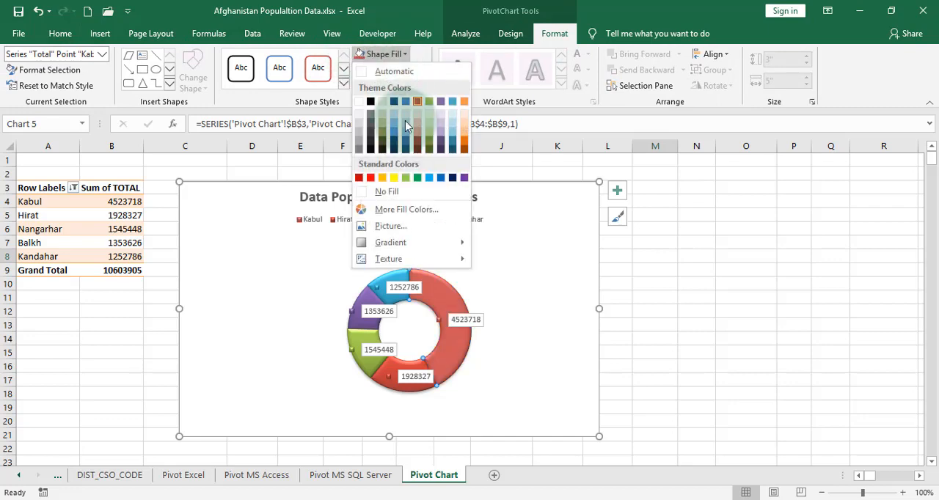
click(394, 177)
click(693, 297)
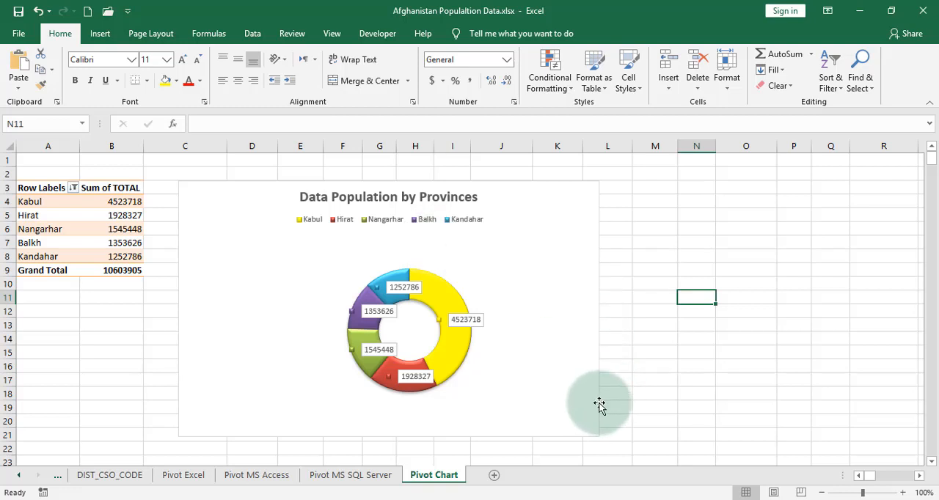
Examine the WordArt styles, shape theme styles and text effects available for the whole chart area
click(184, 182)
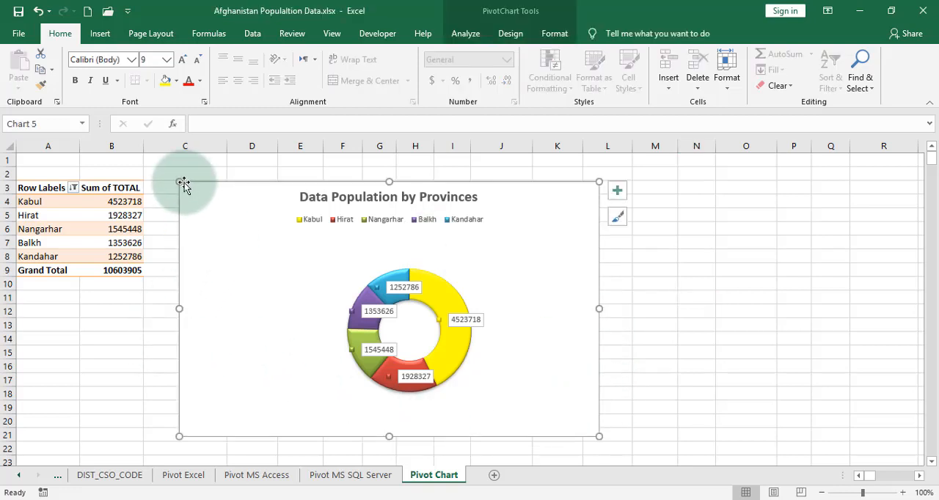
click(724, 79)
click(725, 80)
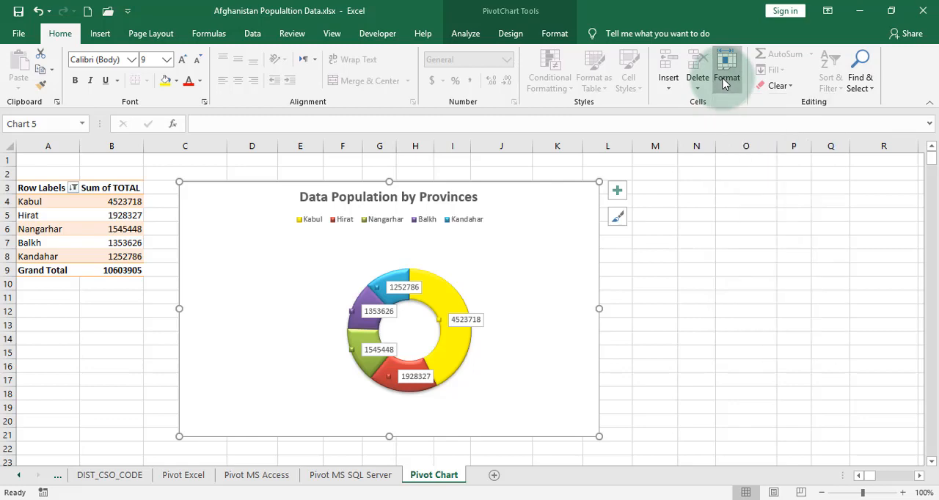
click(509, 34)
click(552, 34)
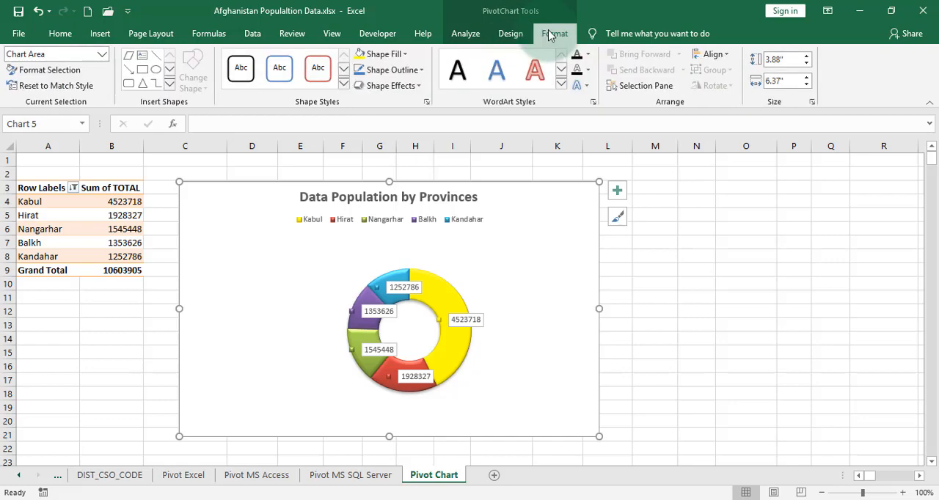
click(561, 84)
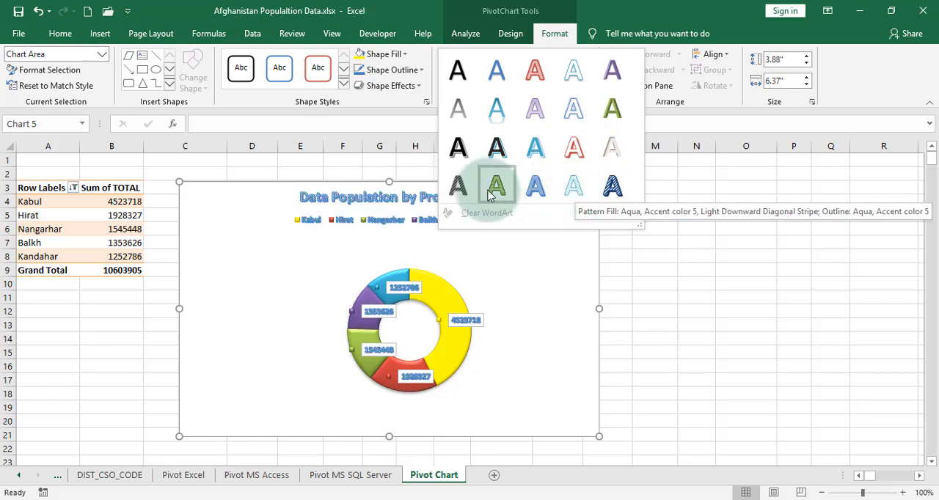
click(516, 35)
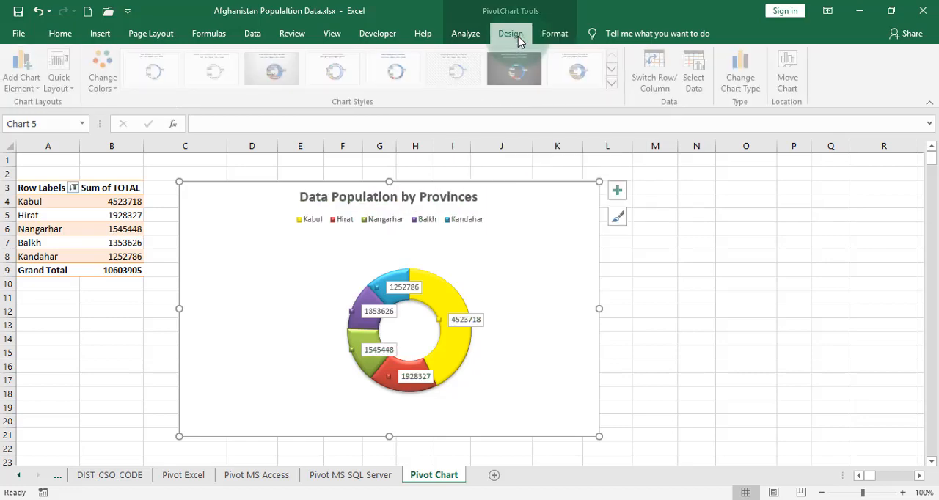
click(555, 34)
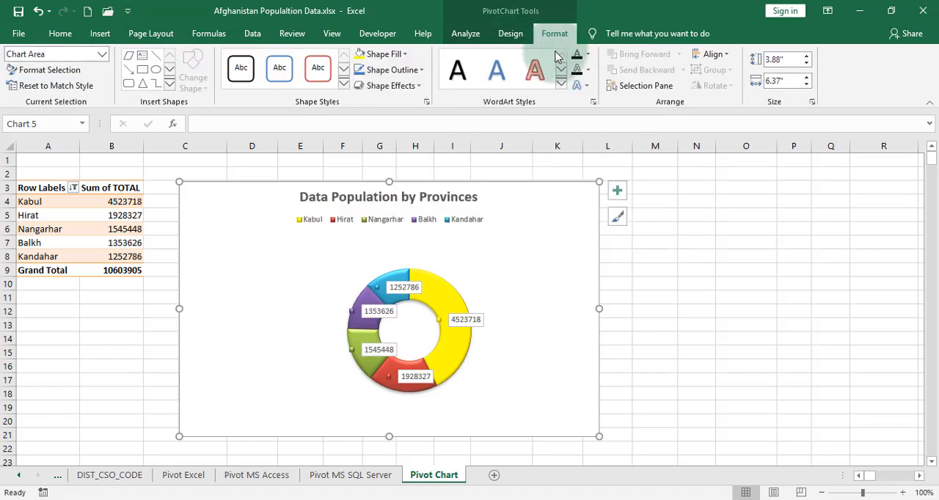
click(344, 83)
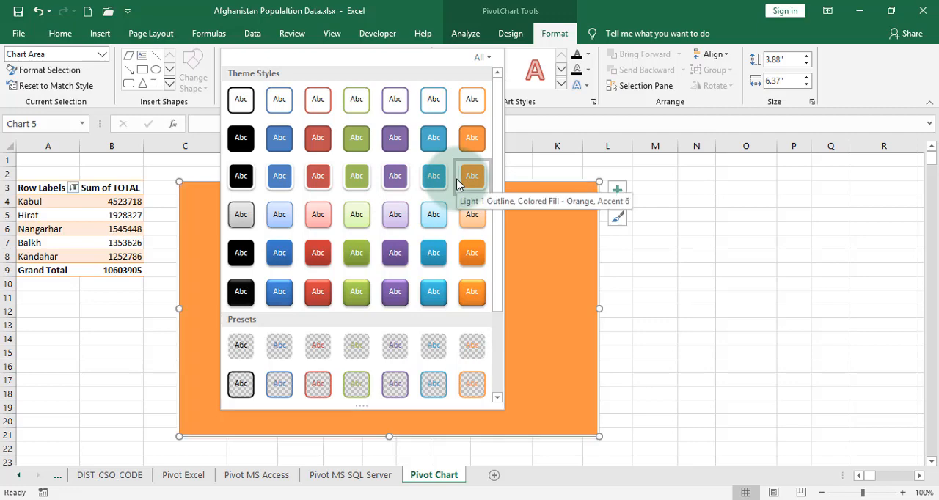
click(758, 194)
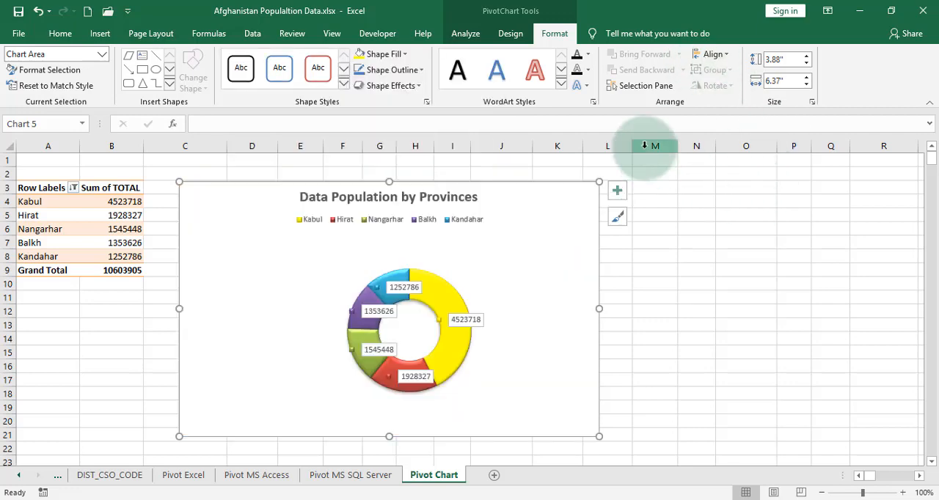
click(584, 87)
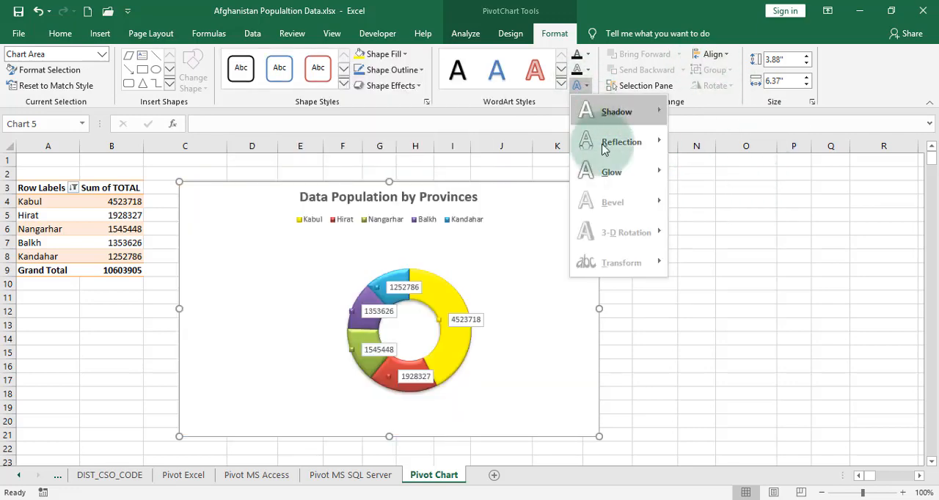
mouse_move(612, 173)
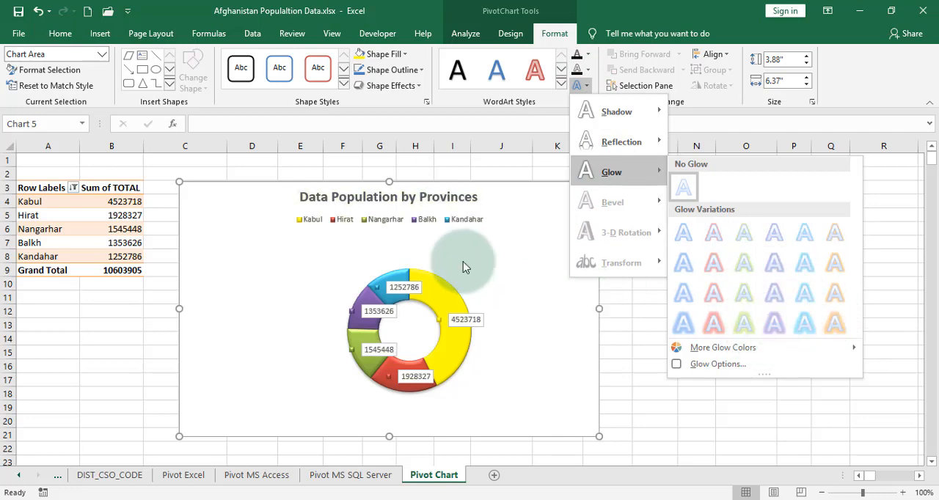
Apply a green glow text effect to the chart title
click(394, 201)
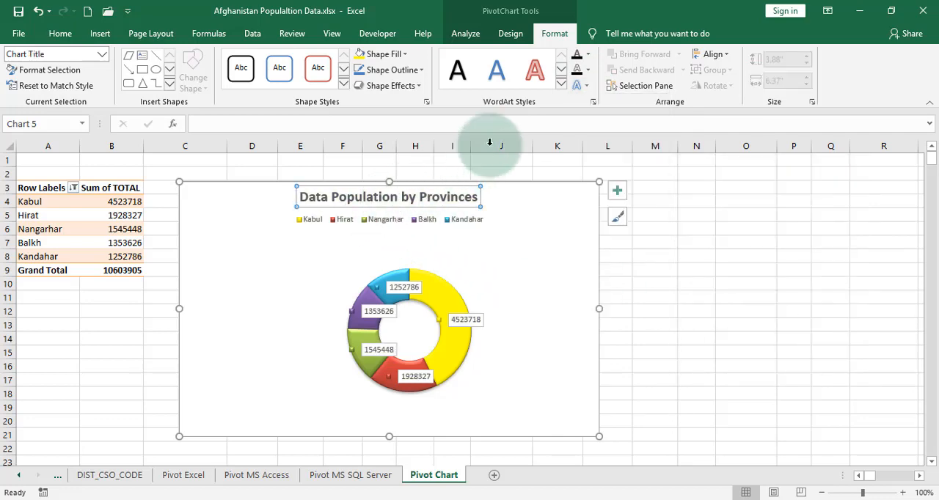
click(579, 85)
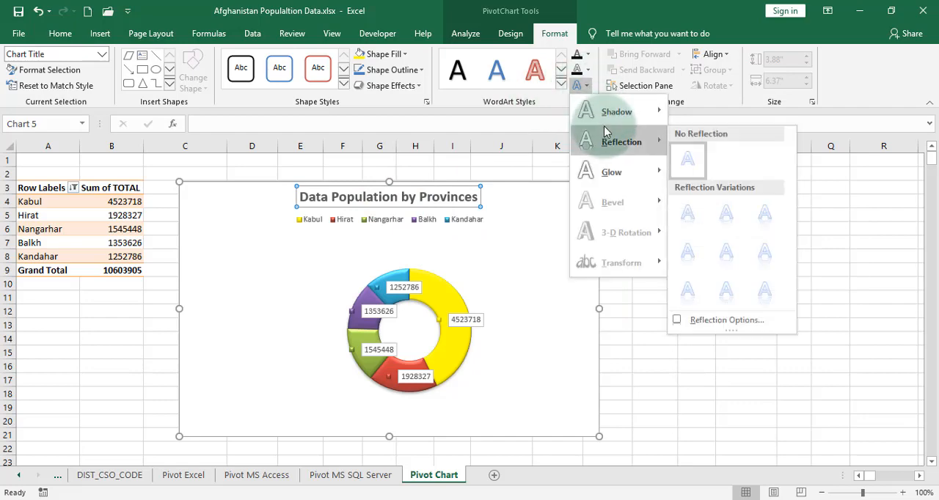
mouse_move(606, 172)
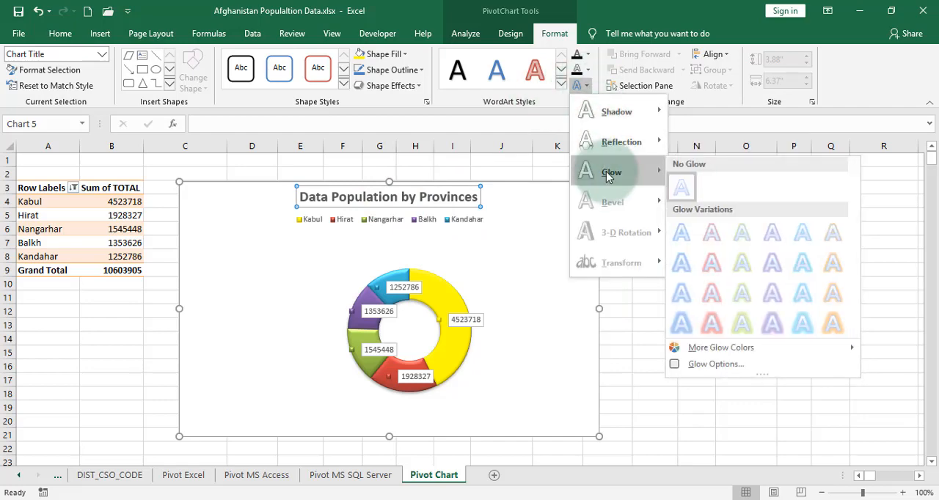
click(730, 245)
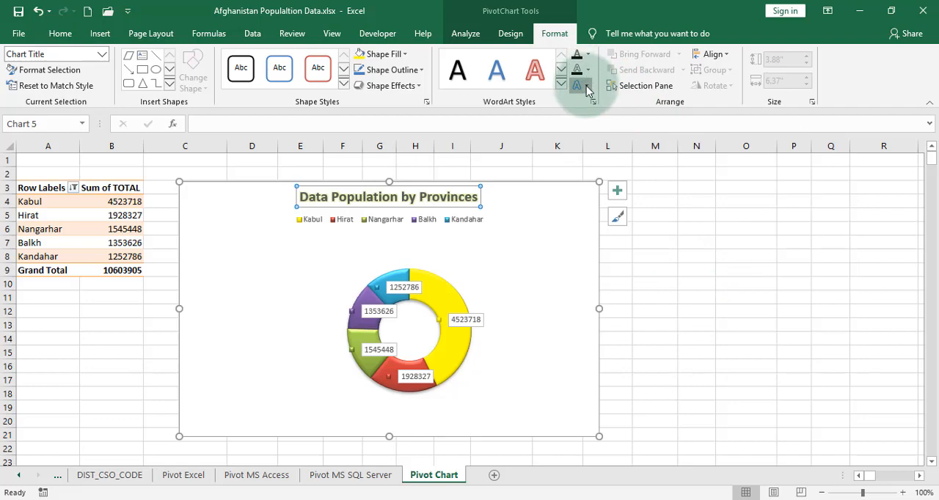
Look over the reflection and shadow text effects and the alignment options for the chart title
click(585, 85)
mouse_move(623, 154)
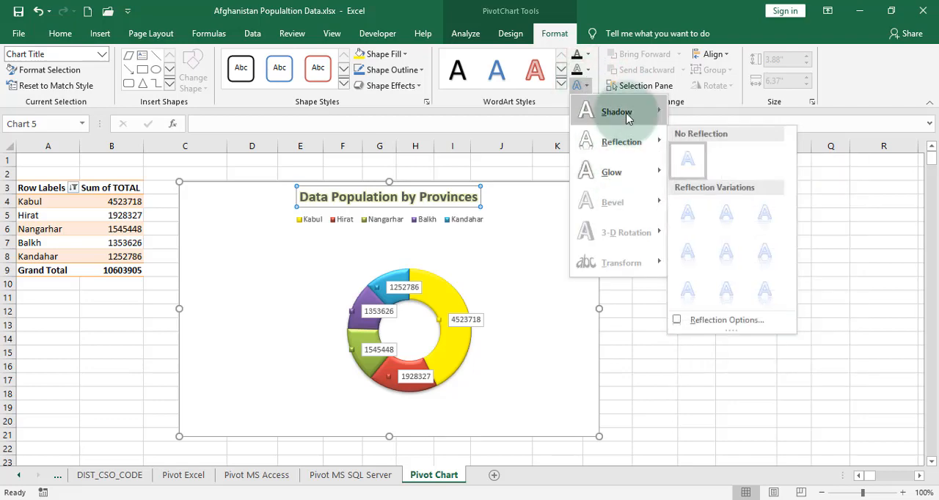
mouse_move(625, 113)
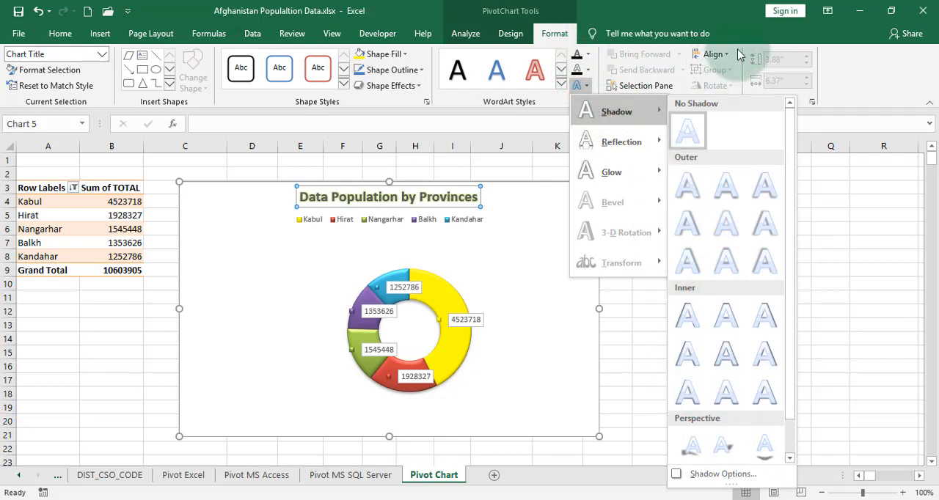
click(715, 55)
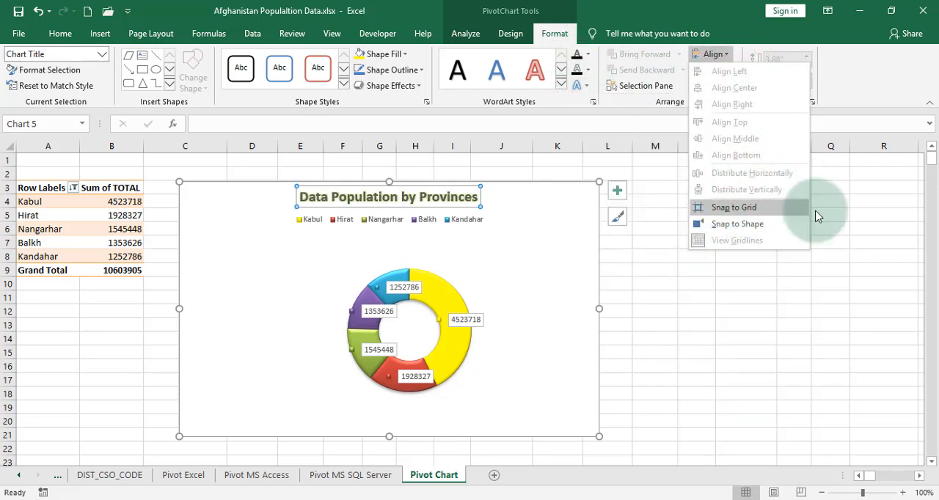
click(533, 281)
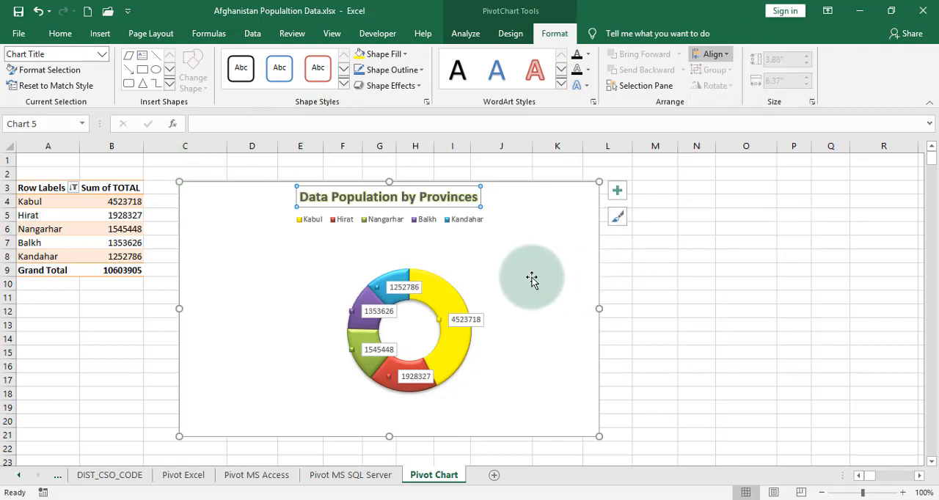